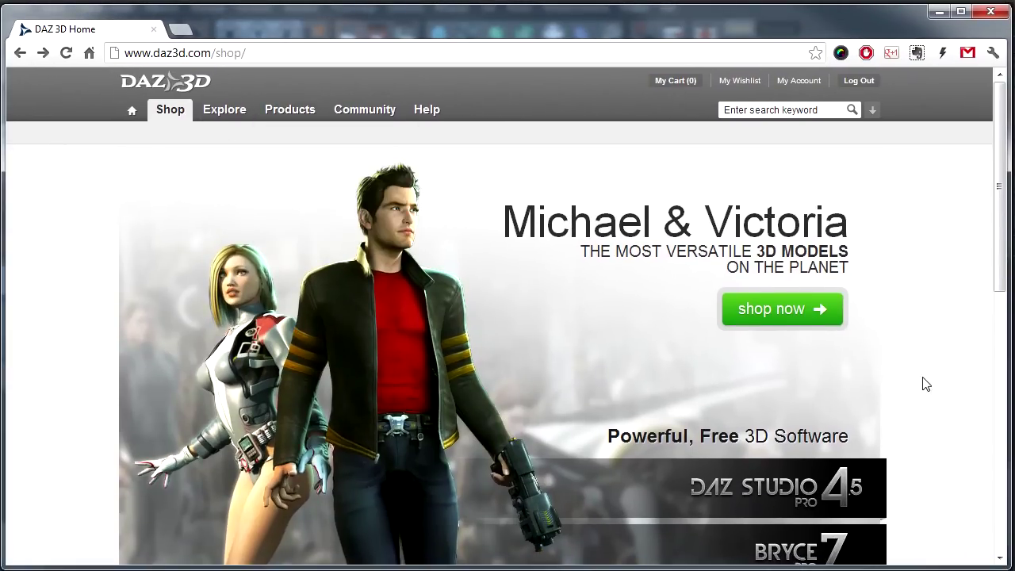
- Scroll the DAZ 3D shop page down to the DAZ Studio 4.5, Bryce 7 and Hexagon 2.5 offers
scroll(939, 386, down, 2)
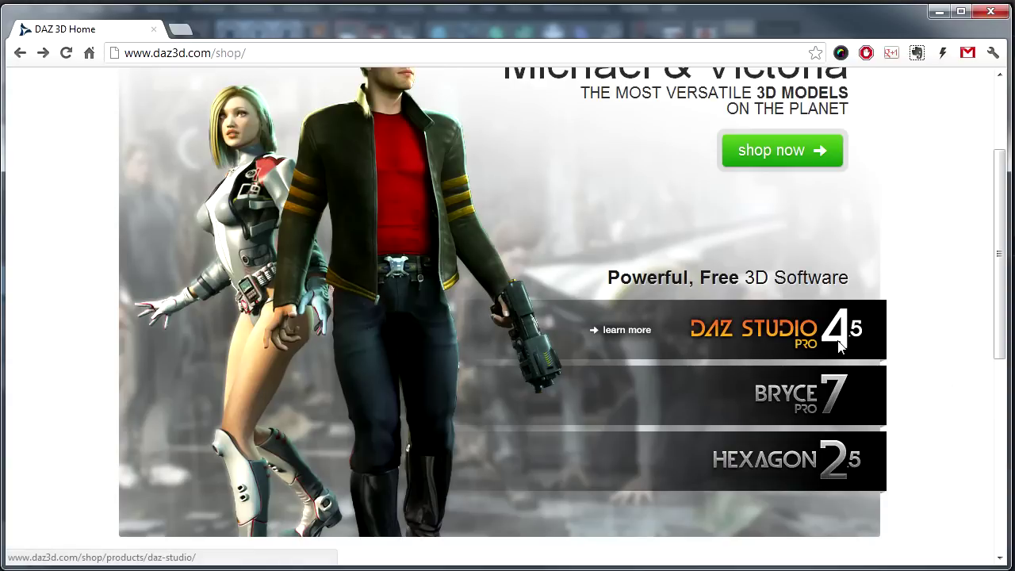
click(784, 330)
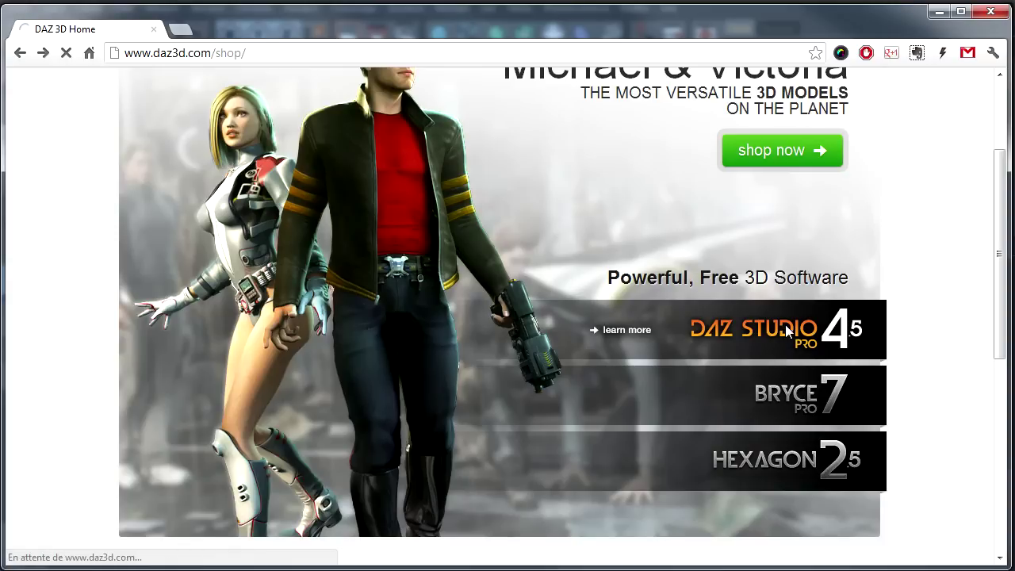
scroll(932, 428, down, 1)
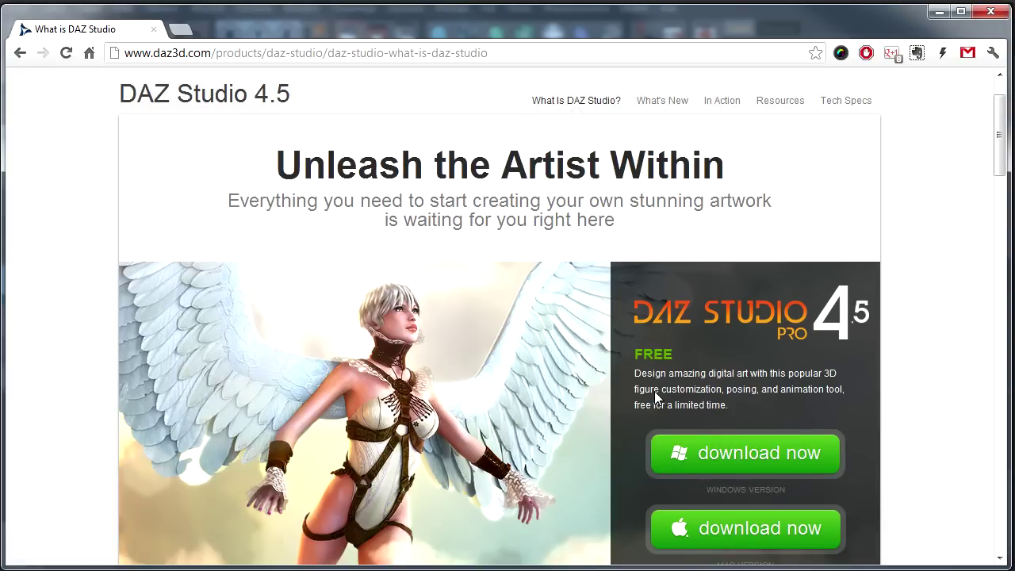
double_click(668, 357)
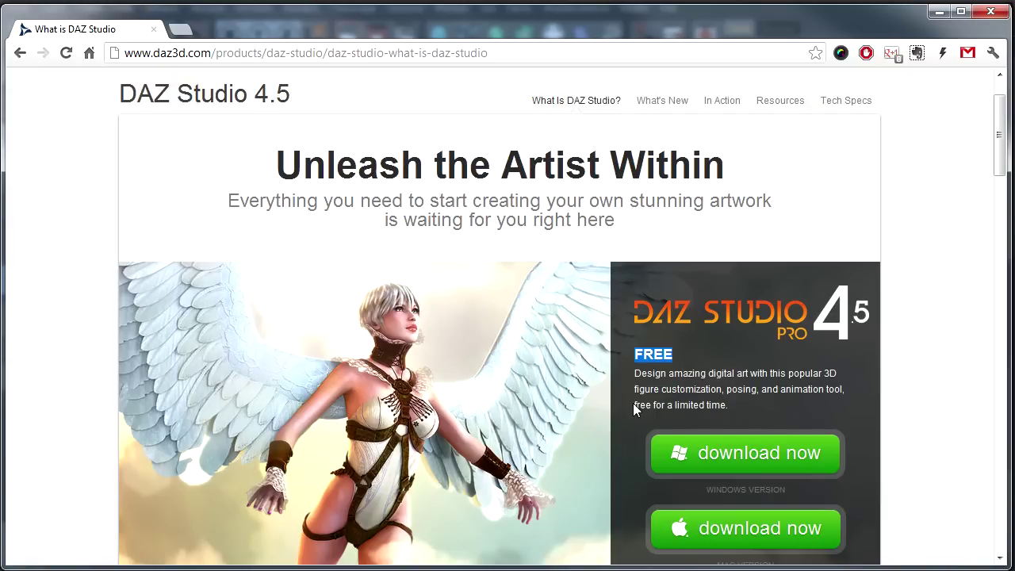
drag(632, 402, 671, 408)
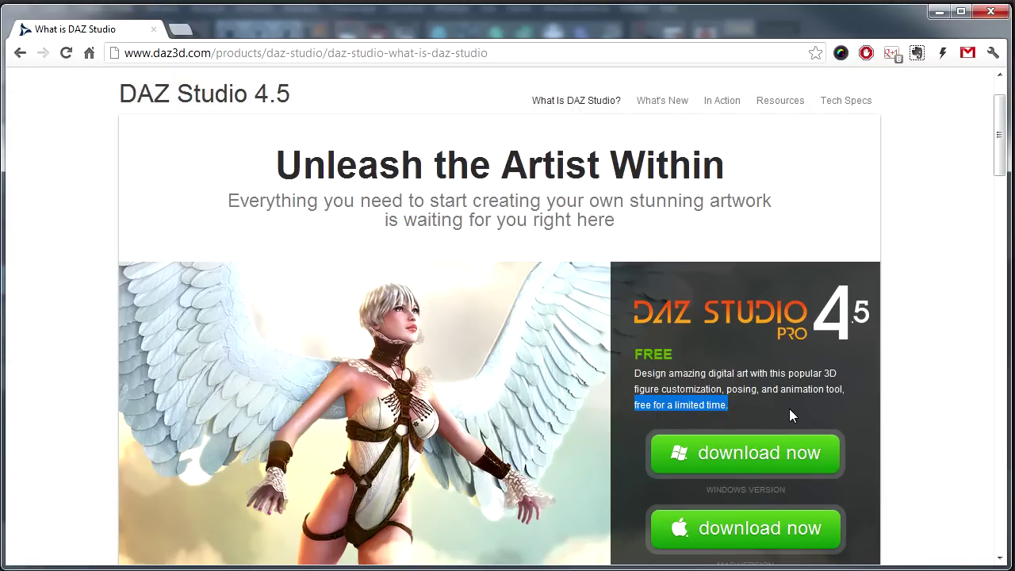
click(901, 394)
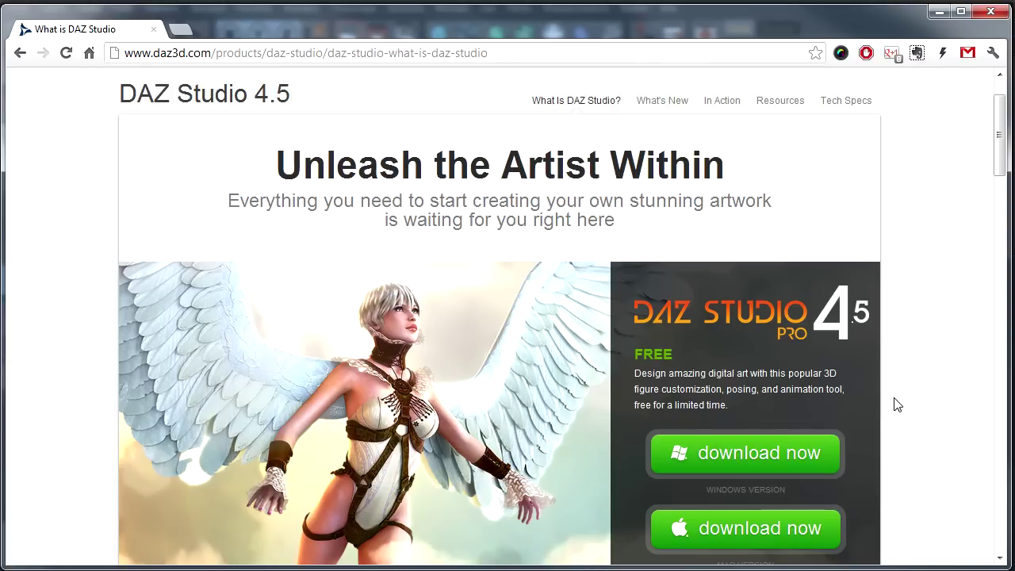
scroll(896, 404, down, 1)
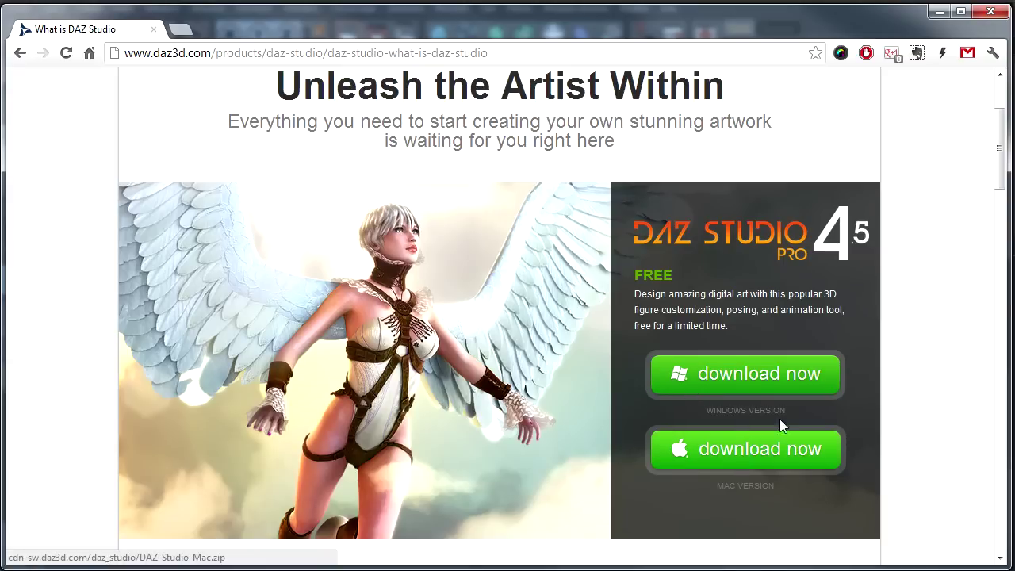
scroll(759, 290, up, 1)
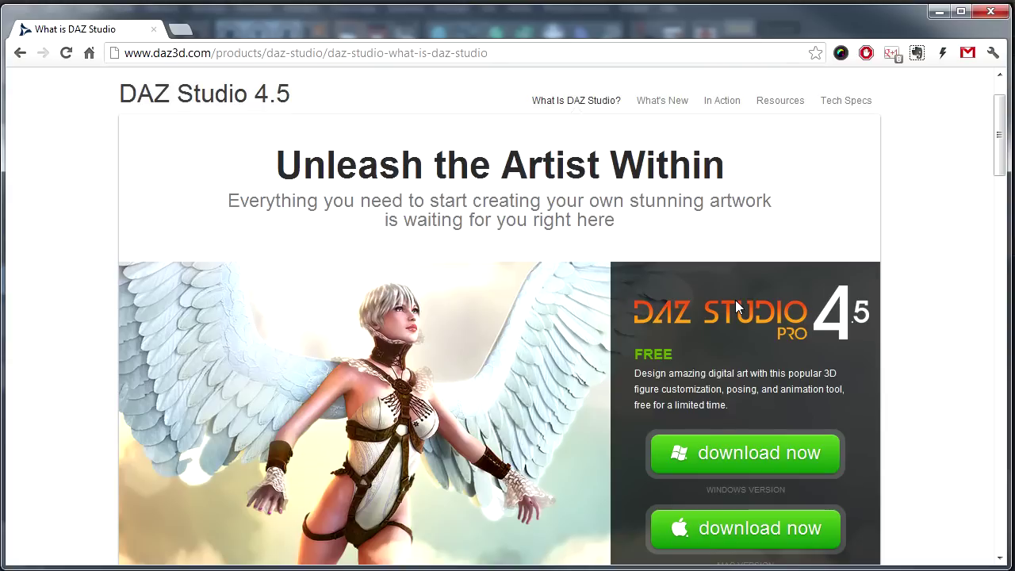
click(20, 53)
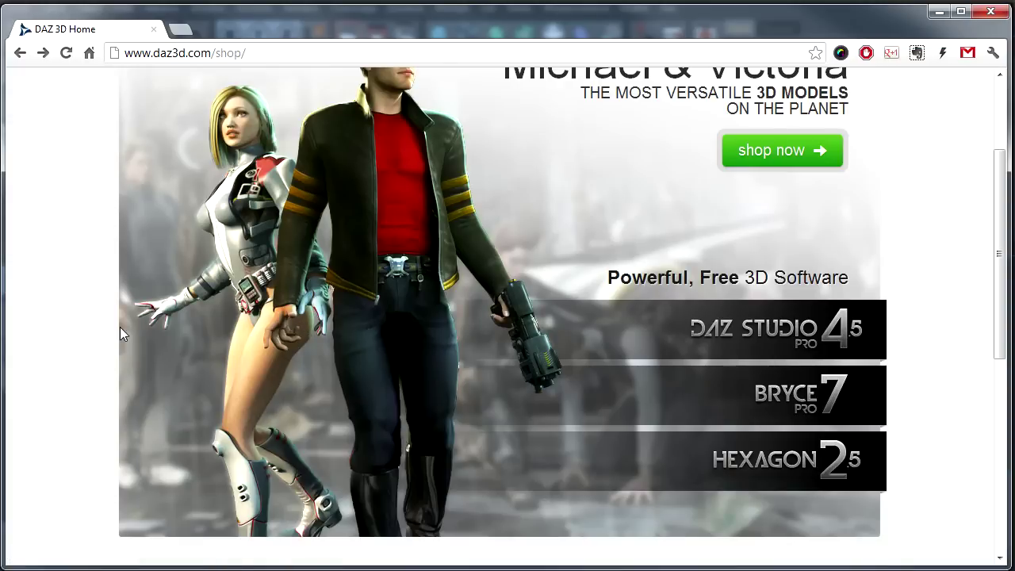
scroll(34, 358, up, 2)
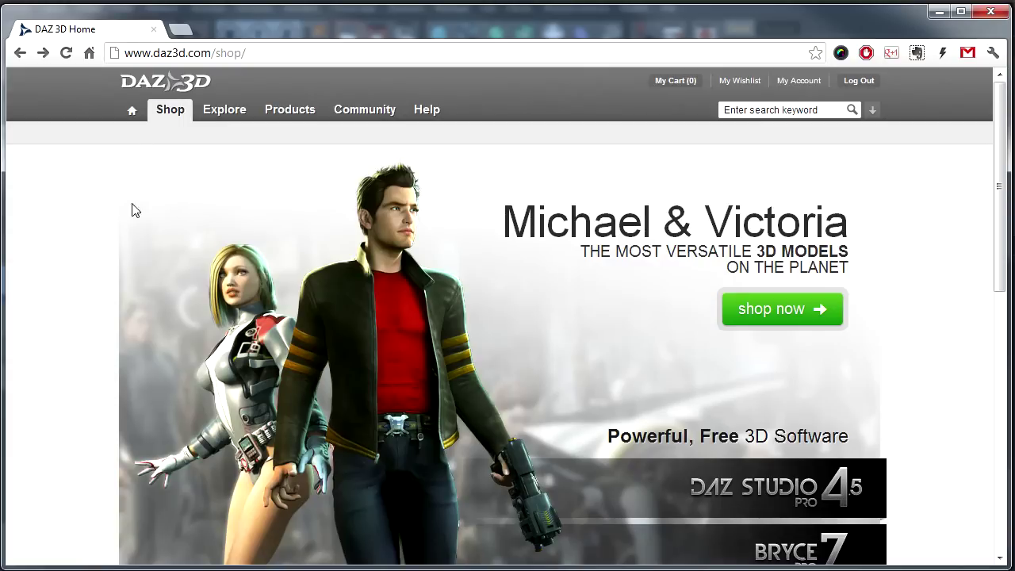
click(164, 117)
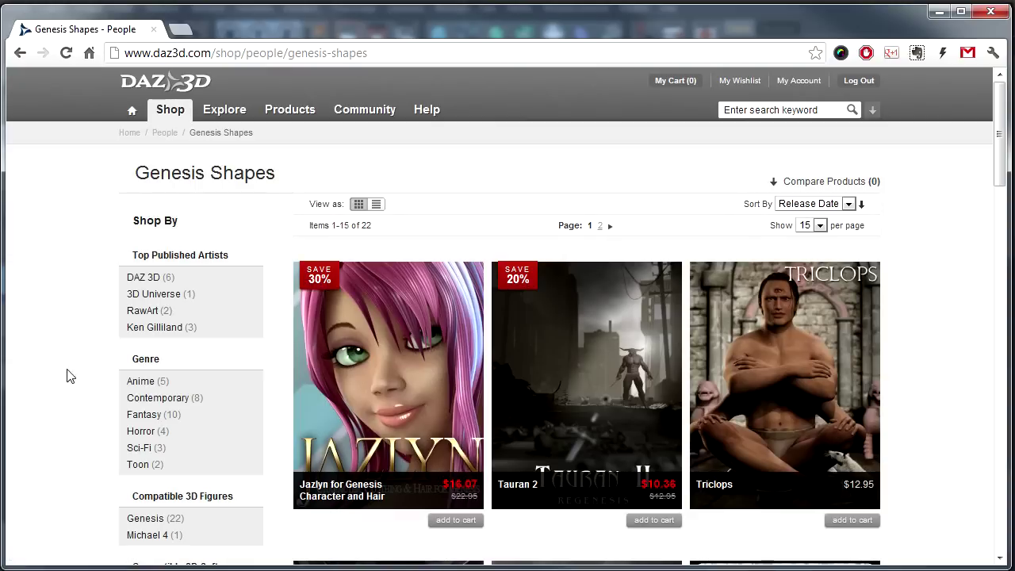
mouse_move(784, 380)
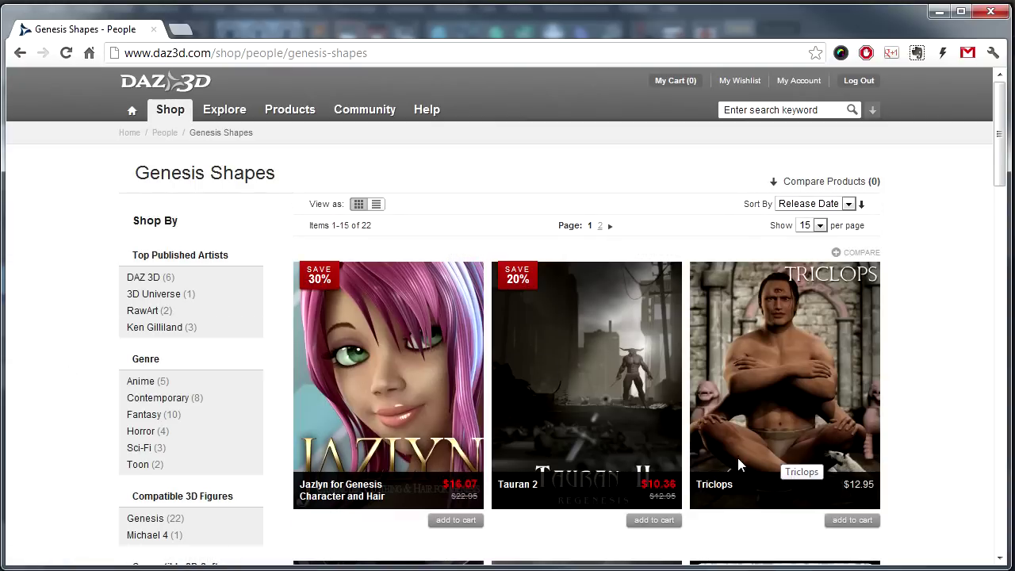
- Scroll through the Genesis Shapes product grid, then shrink the browser to reveal DAZ Studio
scroll(737, 464, down, 5)
scroll(737, 460, down, 2)
scroll(737, 460, down, 2)
scroll(737, 460, down, 2)
scroll(738, 460, up, 5)
scroll(739, 459, up, 6)
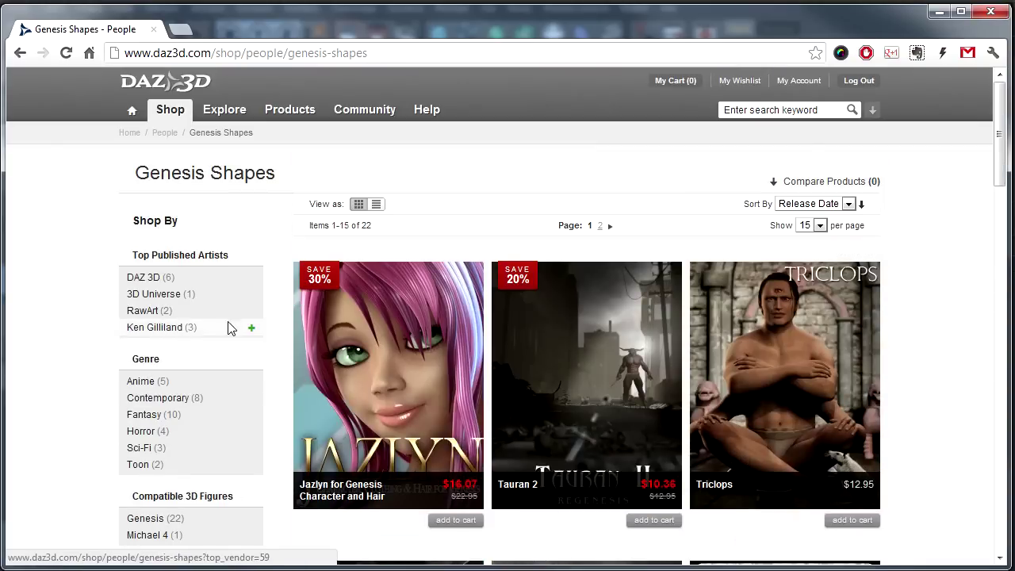
scroll(227, 325, down, 2)
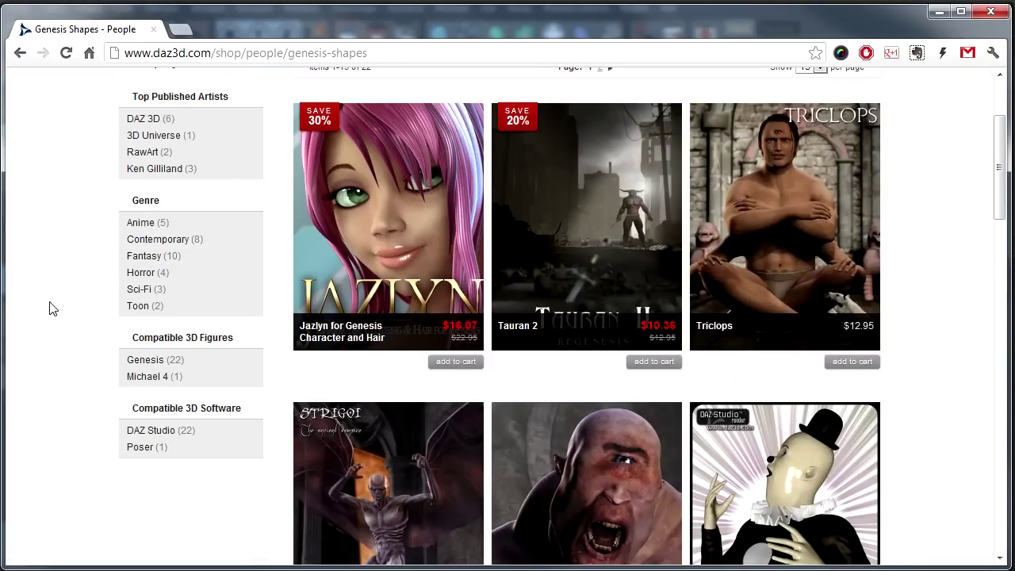
scroll(156, 339, up, 2)
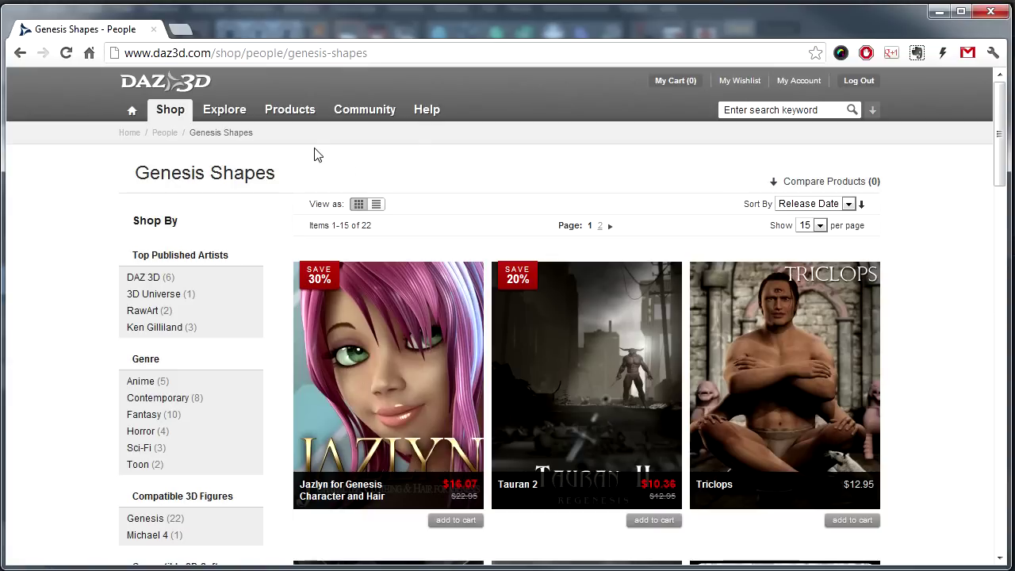
drag(281, 24, 997, 131)
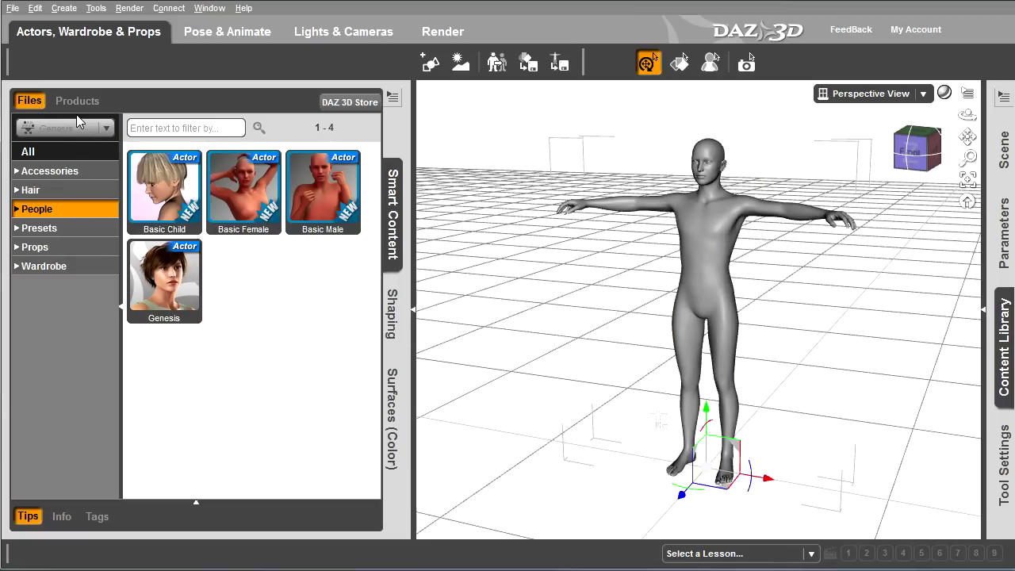
- Try the Basic Female, Basic Child, Heavy and Pear Figure body morphs on the Genesis figure
click(390, 326)
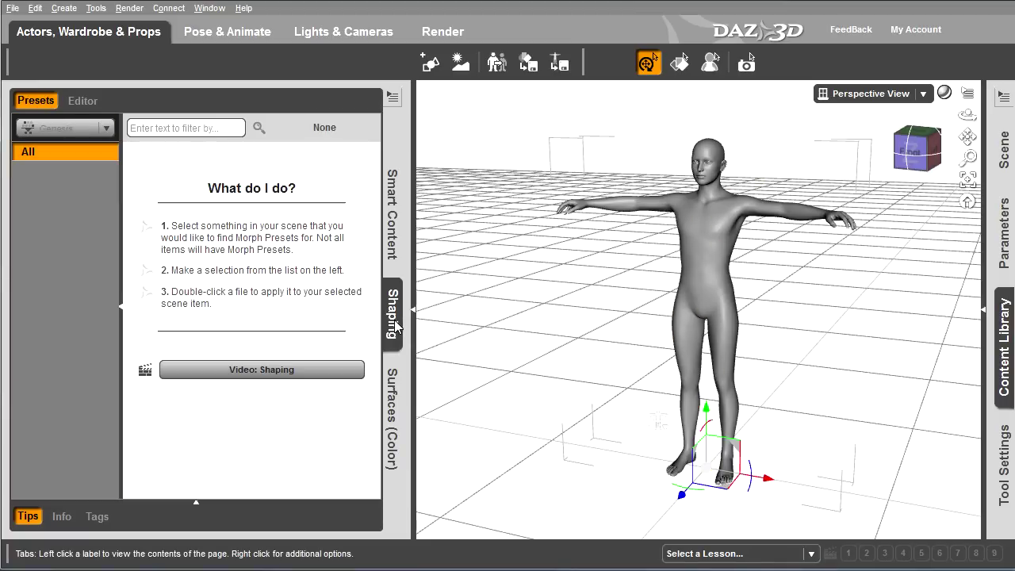
click(686, 232)
click(82, 100)
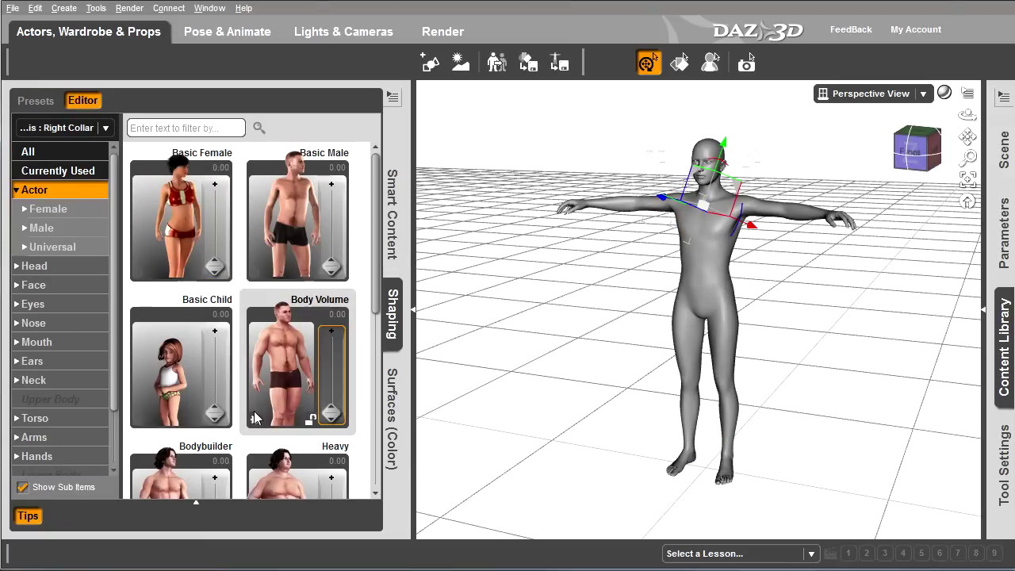
drag(212, 274, 217, 342)
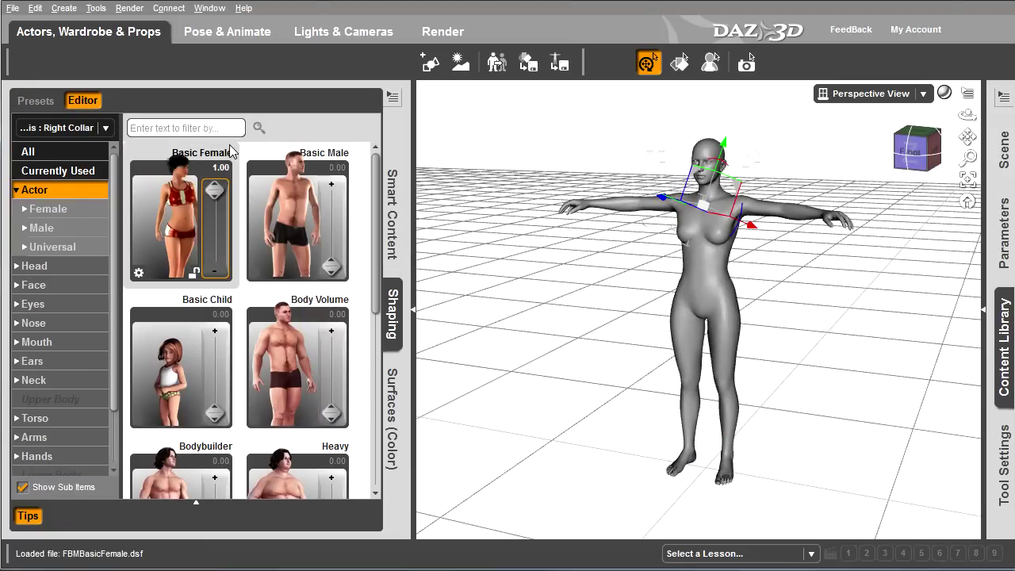
mouse_move(215, 413)
mouse_down()
mouse_move(216, 389)
mouse_move(218, 424)
mouse_up()
scroll(317, 349, down, 1)
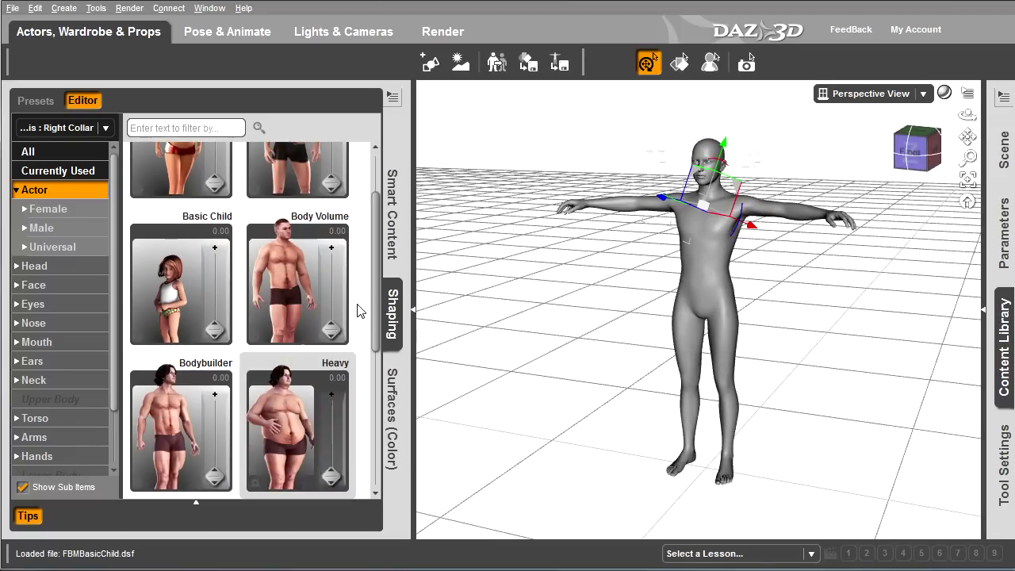
scroll(367, 347, down, 2)
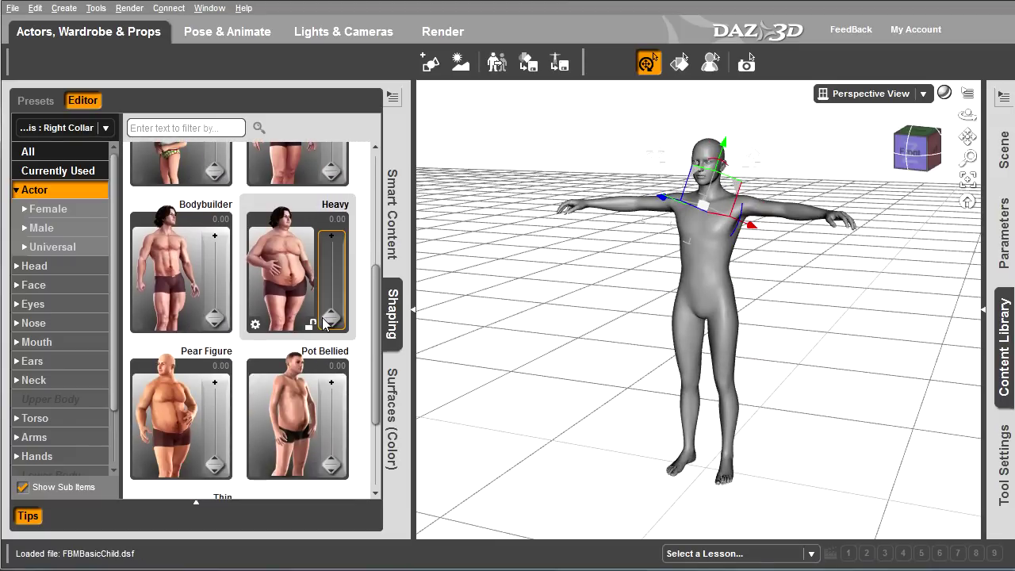
drag(331, 318, 339, 330)
click(214, 459)
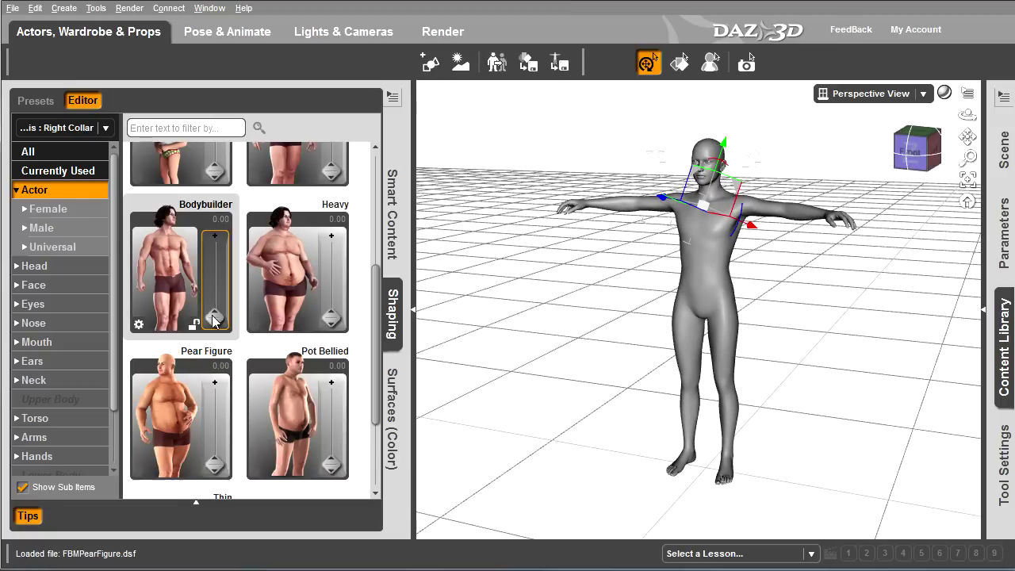
- View the Head morph sliders, then return to the shaping presets and the content library
drag(374, 381, 365, 164)
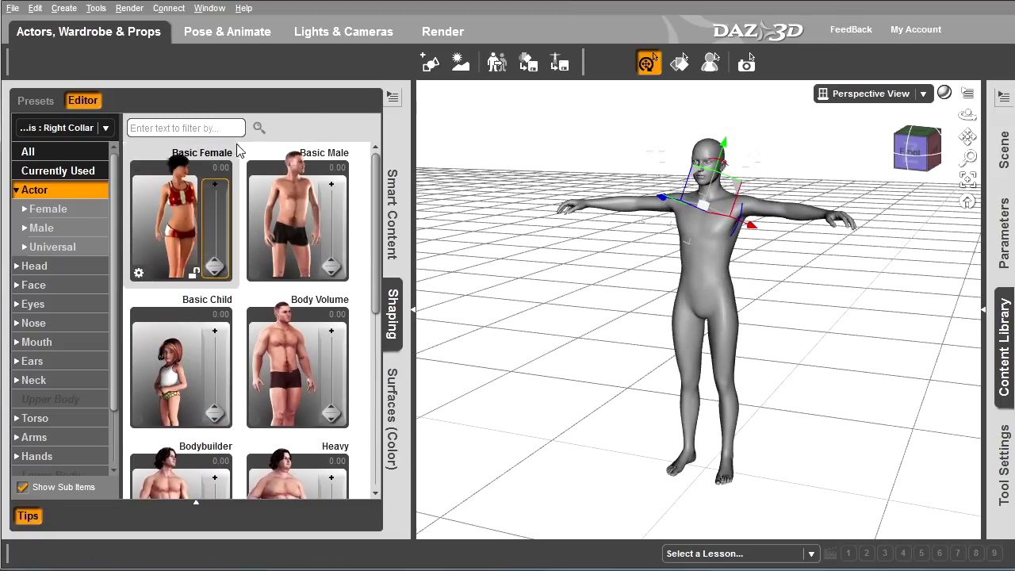
scroll(271, 428, down, 2)
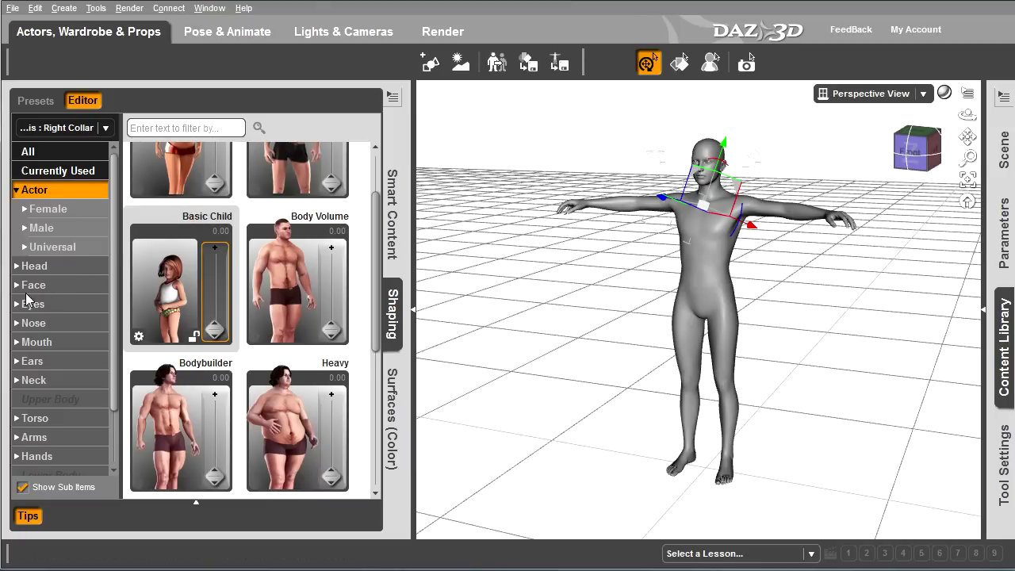
click(36, 270)
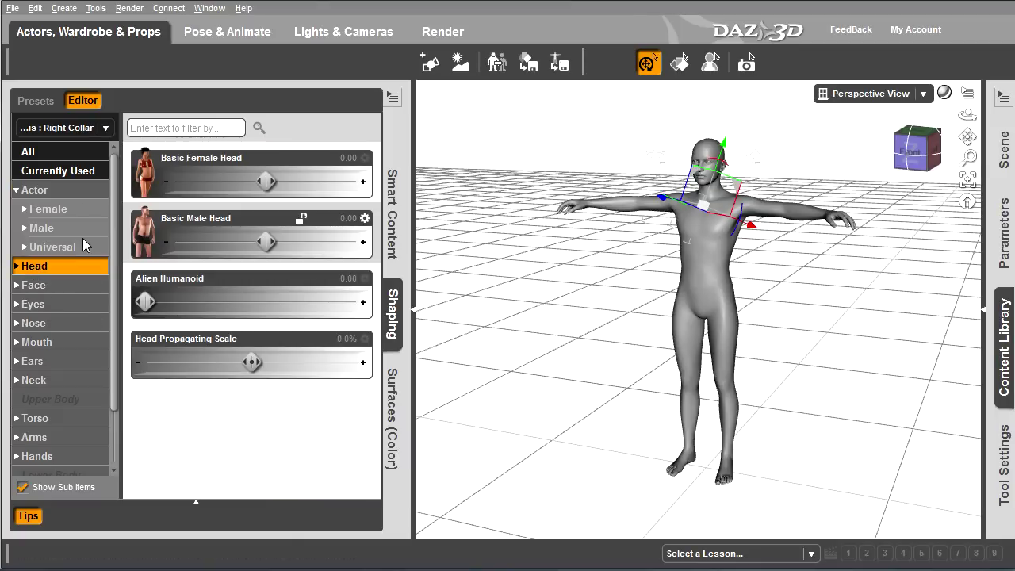
click(38, 101)
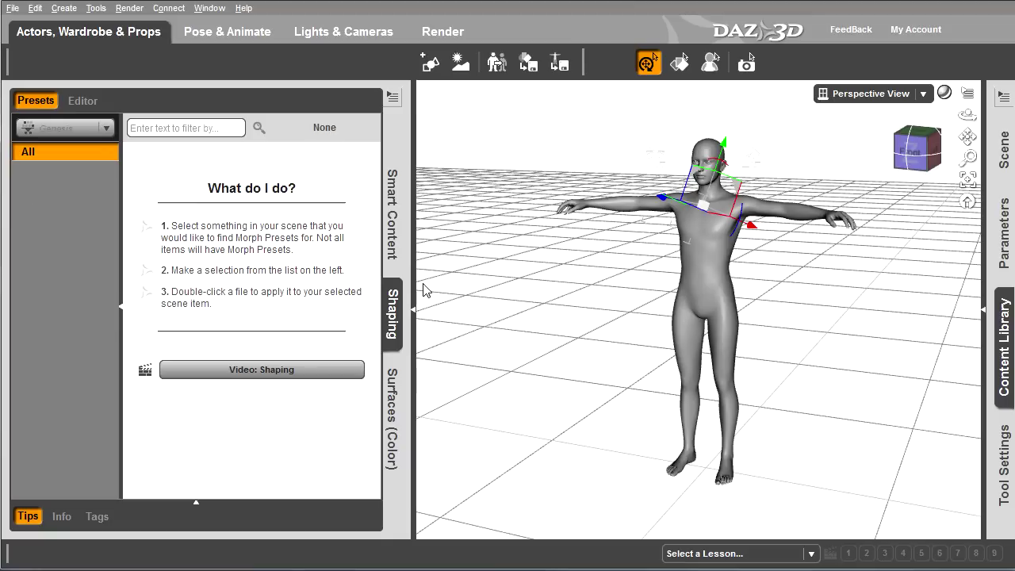
click(395, 242)
- Browse Hair, Accessories, Presets, Props and Wardrobe > Pants, then collapse the content library
click(32, 190)
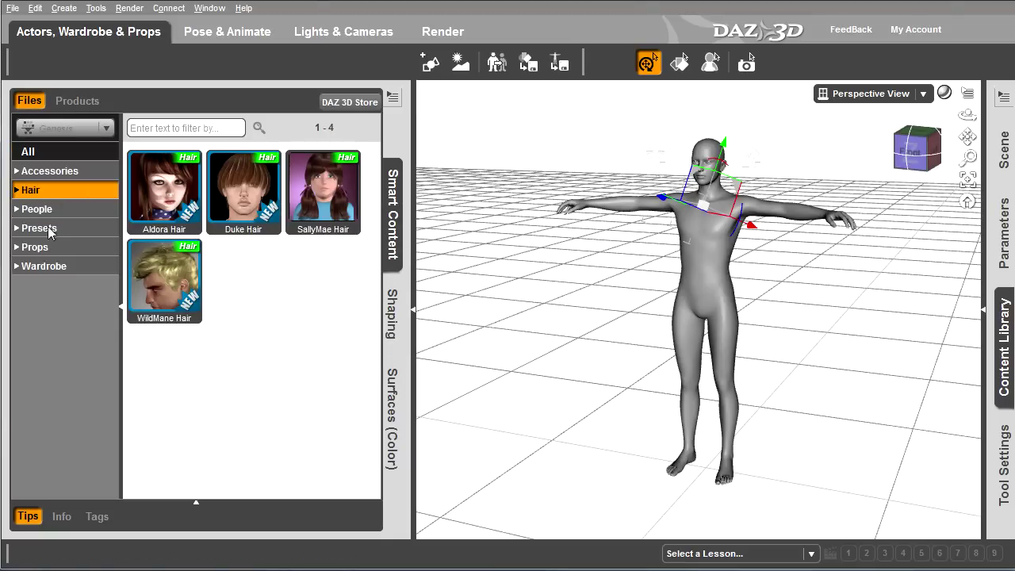
click(17, 171)
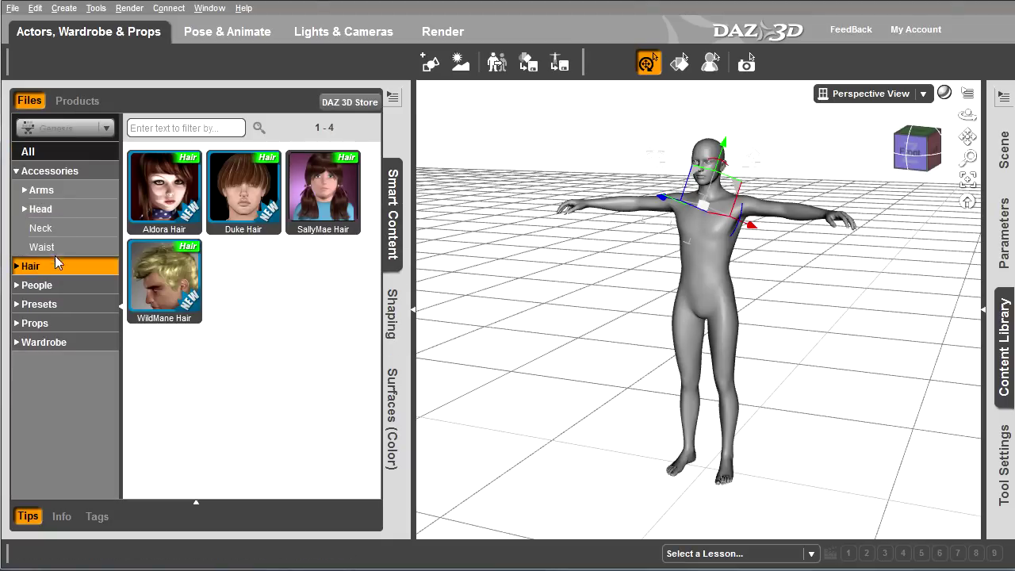
click(35, 309)
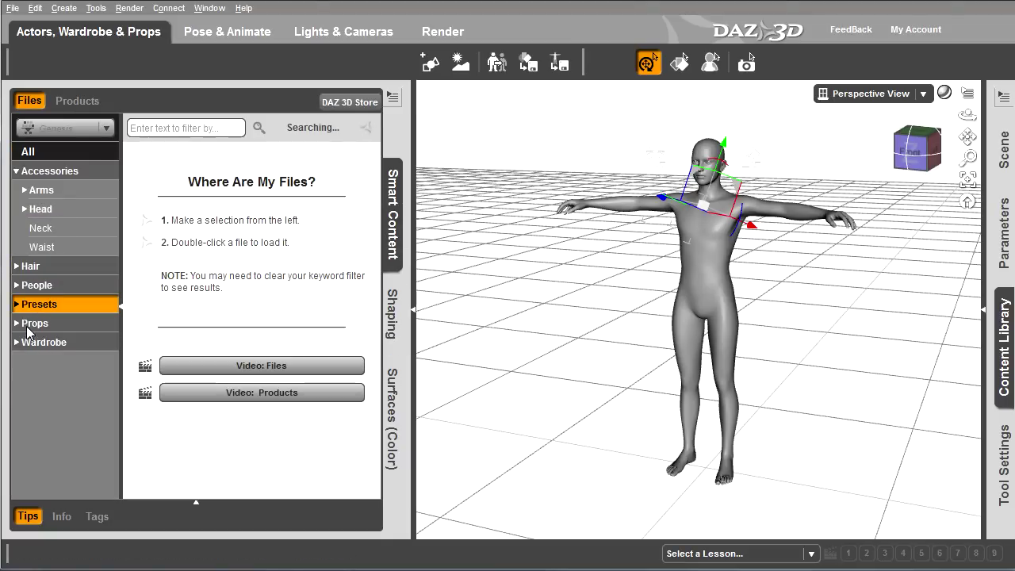
click(30, 323)
click(16, 342)
click(49, 380)
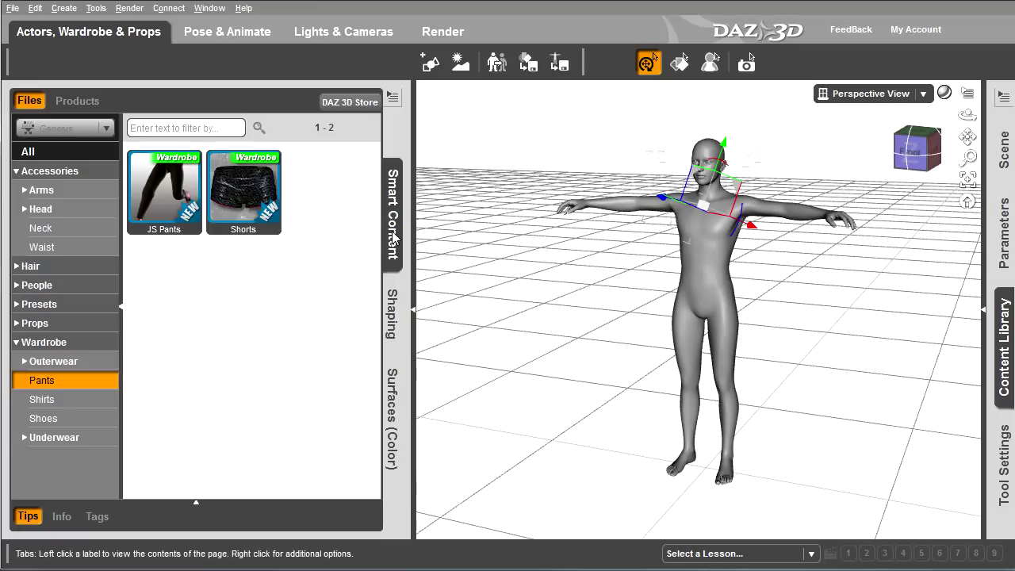
click(413, 309)
click(502, 259)
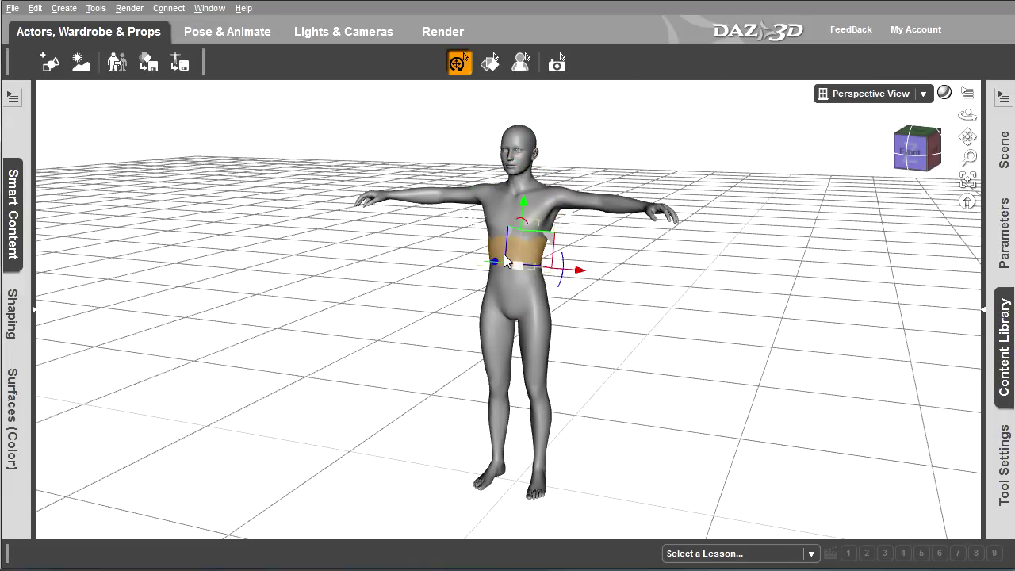
- Start a new empty scene, discarding the current one without saving
click(12, 8)
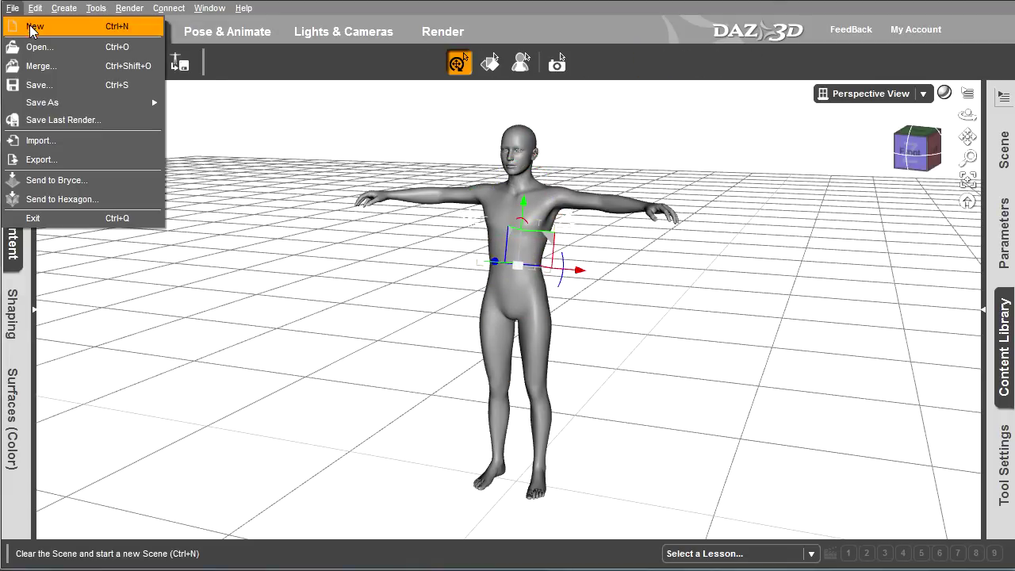
click(31, 21)
click(508, 299)
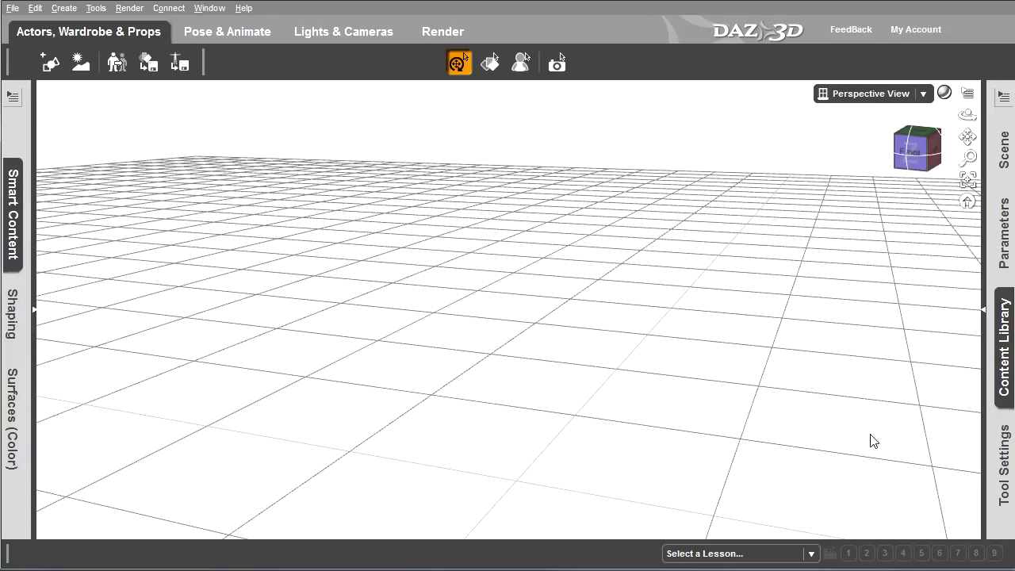
- Expand the content library on the right and browse the Starfox figure items
click(983, 308)
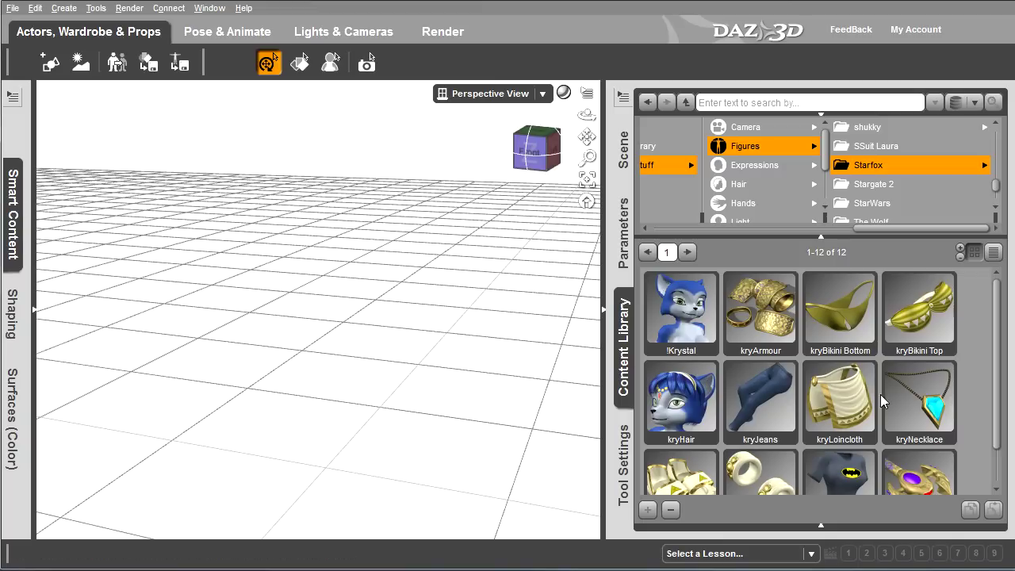
scroll(1002, 347, down, 1)
scroll(1010, 319, up, 1)
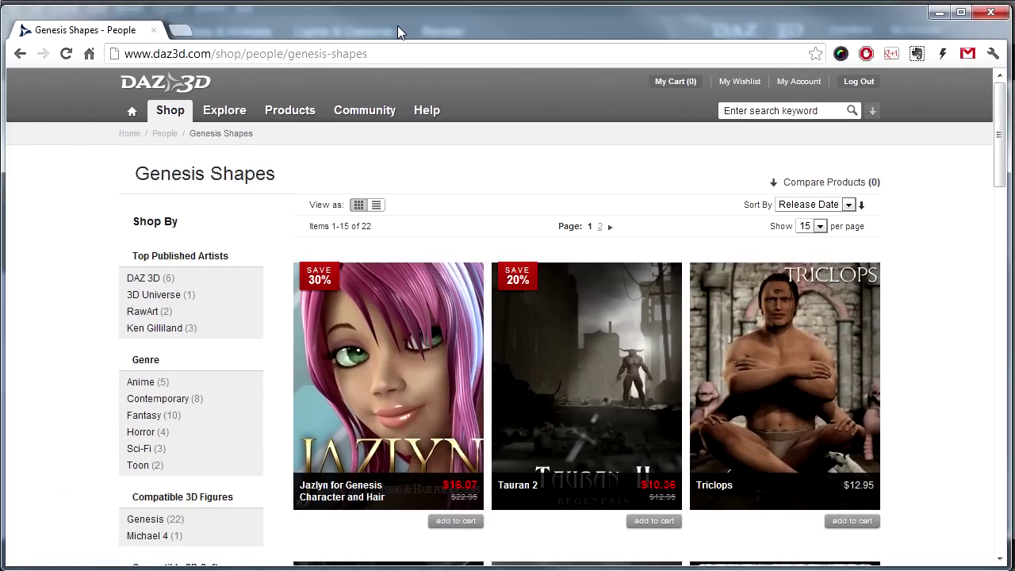
mouse_move(364, 111)
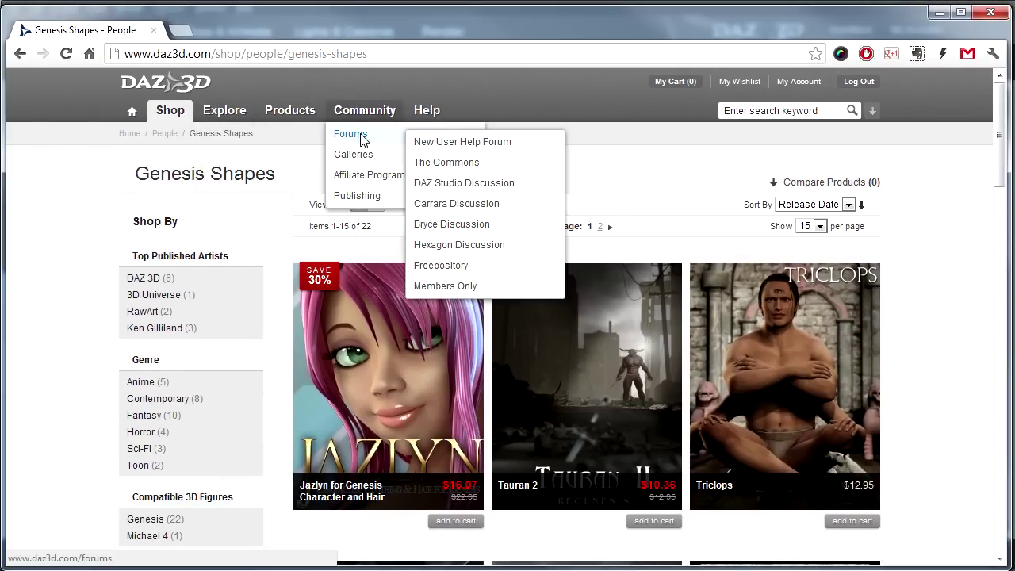
- Go to the DAZ forums and open the General Freepozitory forum under Free Stuff
click(355, 135)
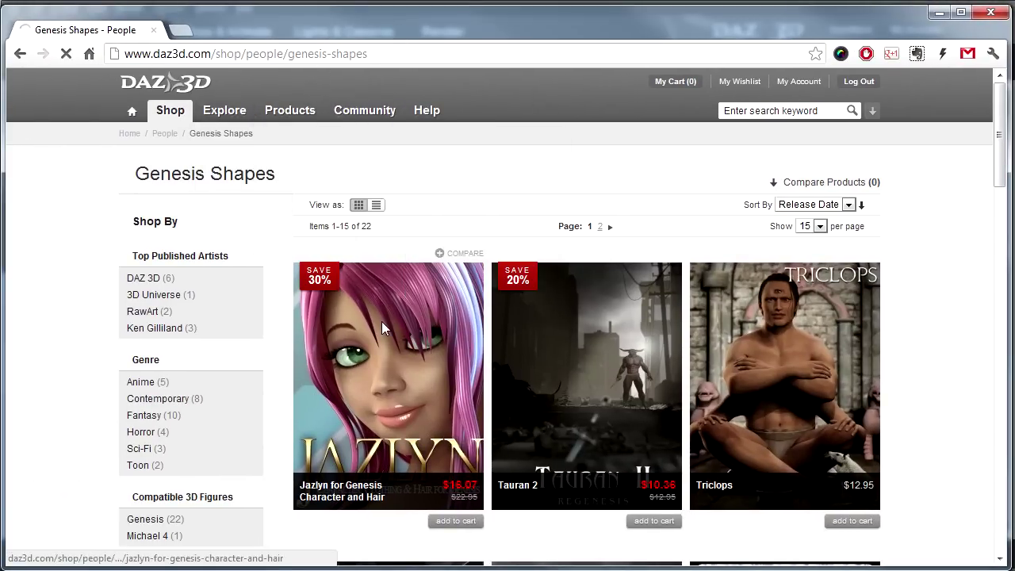
scroll(204, 379, down, 3)
scroll(205, 379, down, 4)
scroll(205, 379, down, 2)
scroll(204, 379, down, 5)
scroll(204, 379, down, 1)
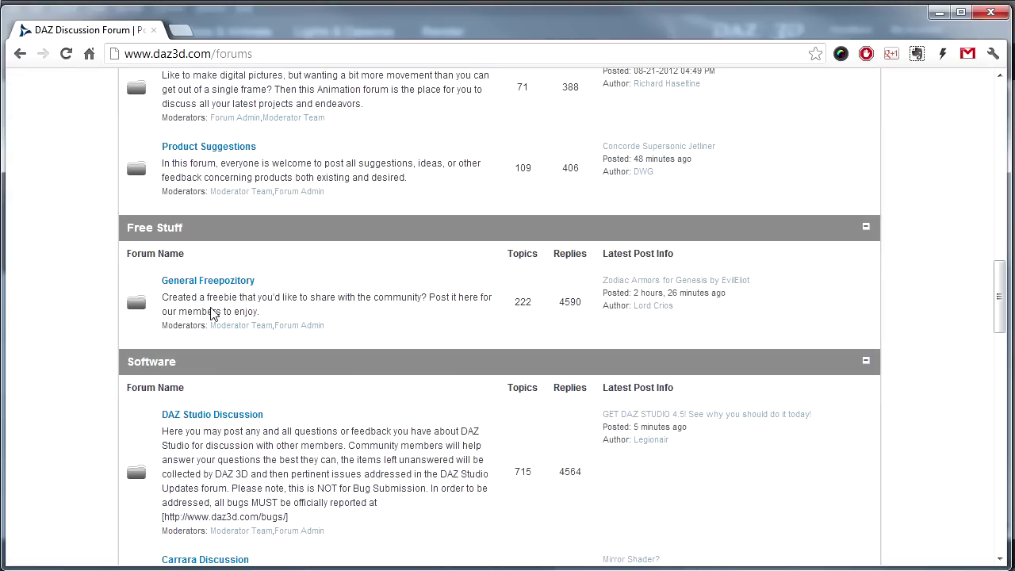
click(214, 284)
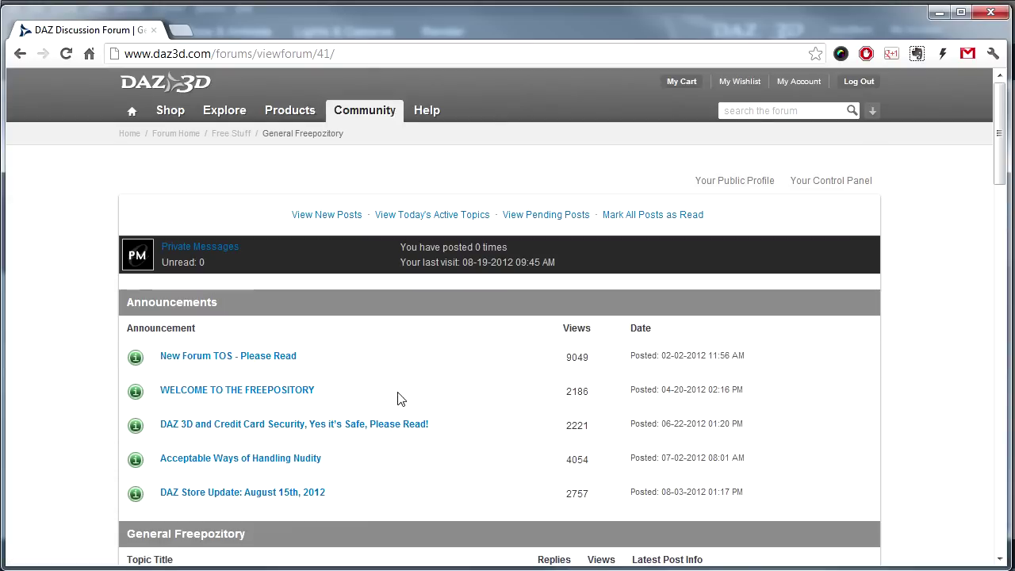
- Scroll through the General Freepozitory topic list
scroll(401, 399, down, 2)
scroll(400, 399, down, 4)
scroll(400, 398, down, 1)
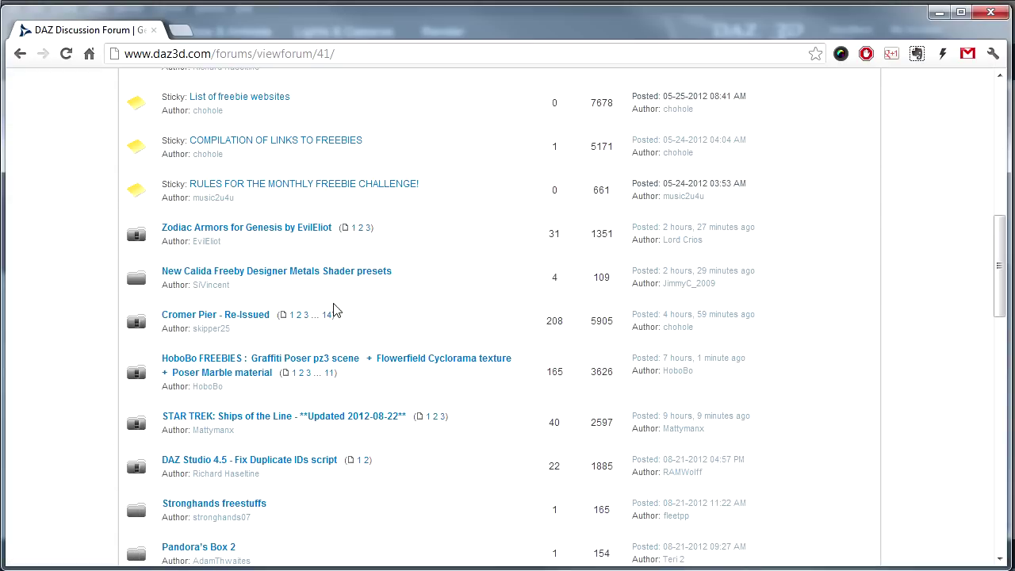
scroll(333, 309, up, 1)
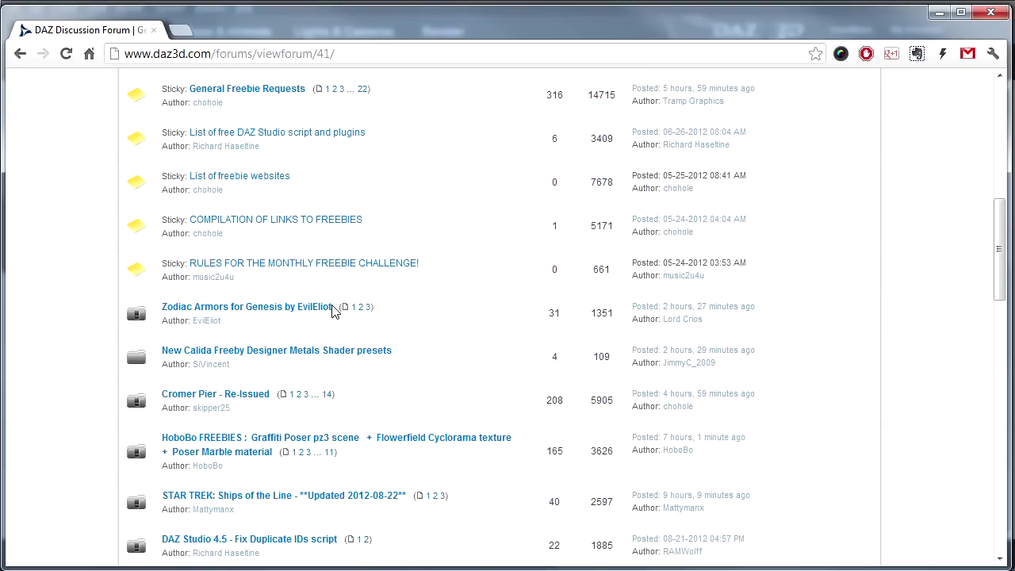
scroll(370, 460, down, 1)
scroll(371, 462, down, 1)
scroll(373, 463, down, 1)
scroll(373, 463, down, 1)
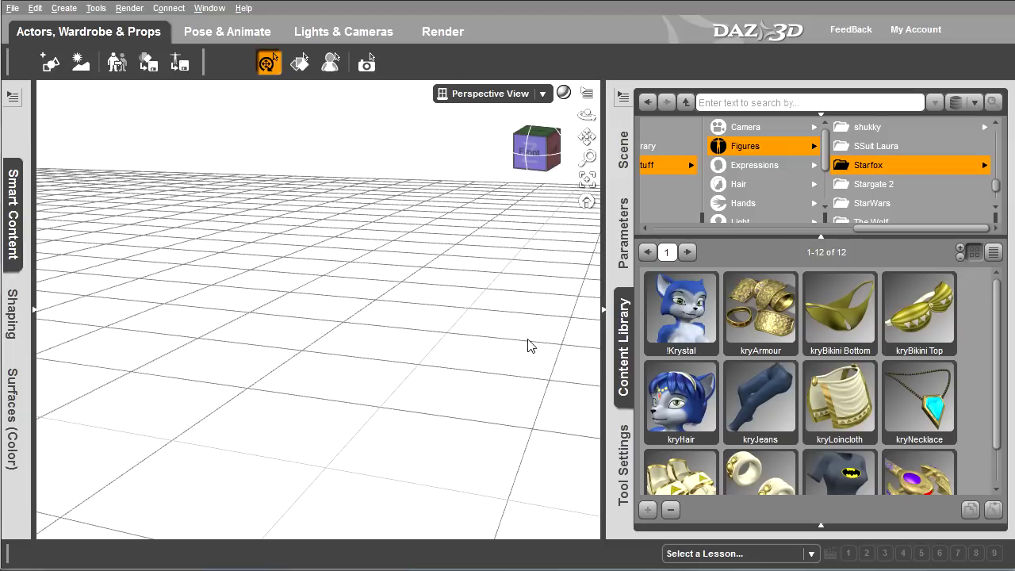
- Load !Krystal, test and undo an arm rotation, then show her head's parameters
double_click(651, 306)
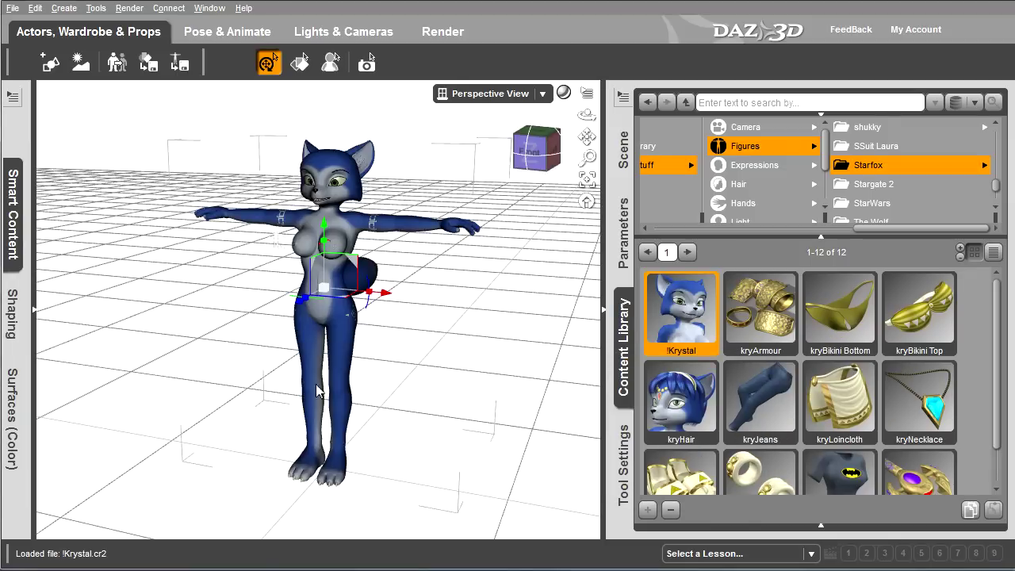
click(382, 225)
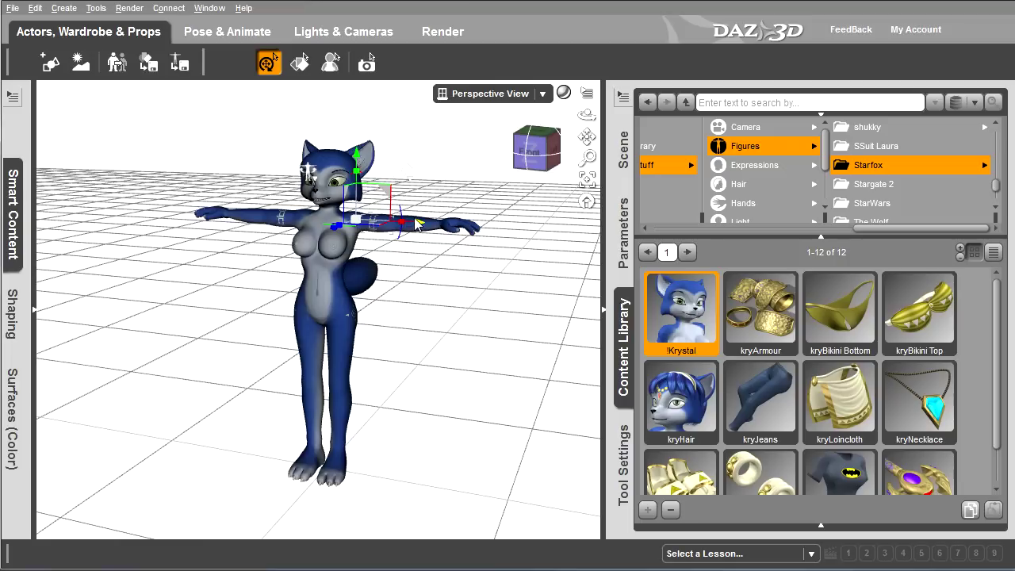
drag(411, 224, 396, 256)
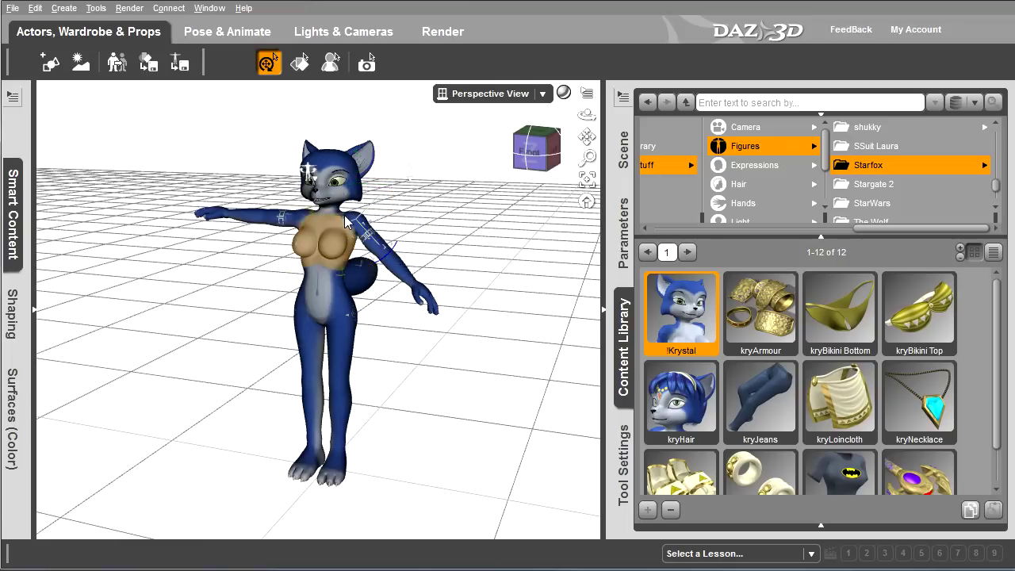
key(ctrl+z)
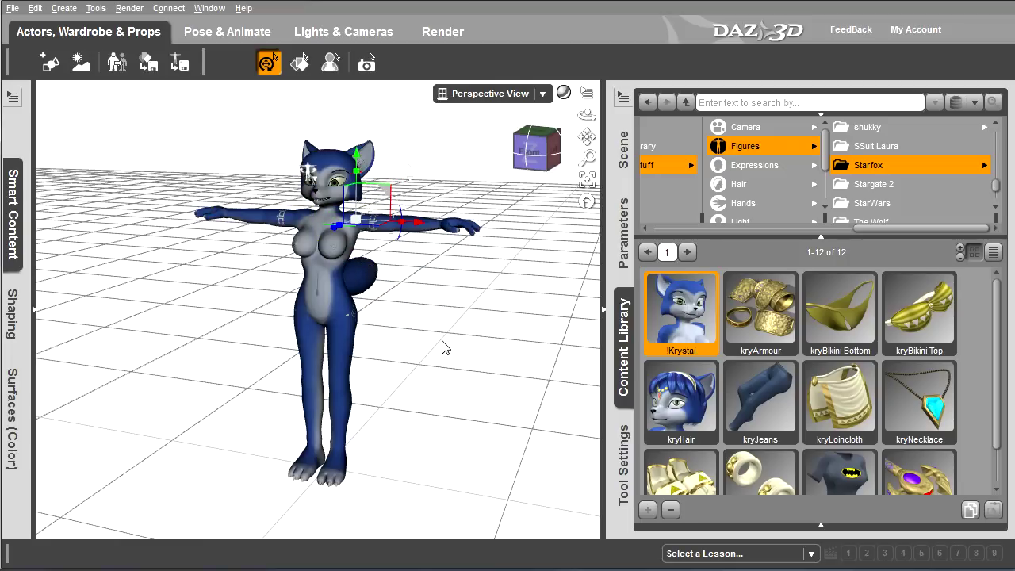
click(331, 169)
click(621, 252)
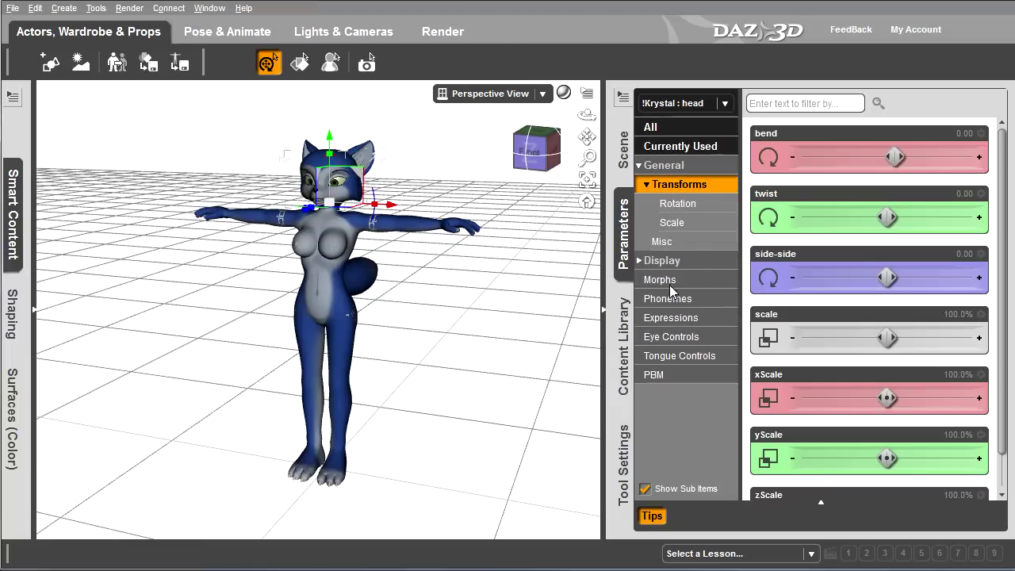
- Try the head's Muzzle Long morph and reset it to 0%
click(666, 284)
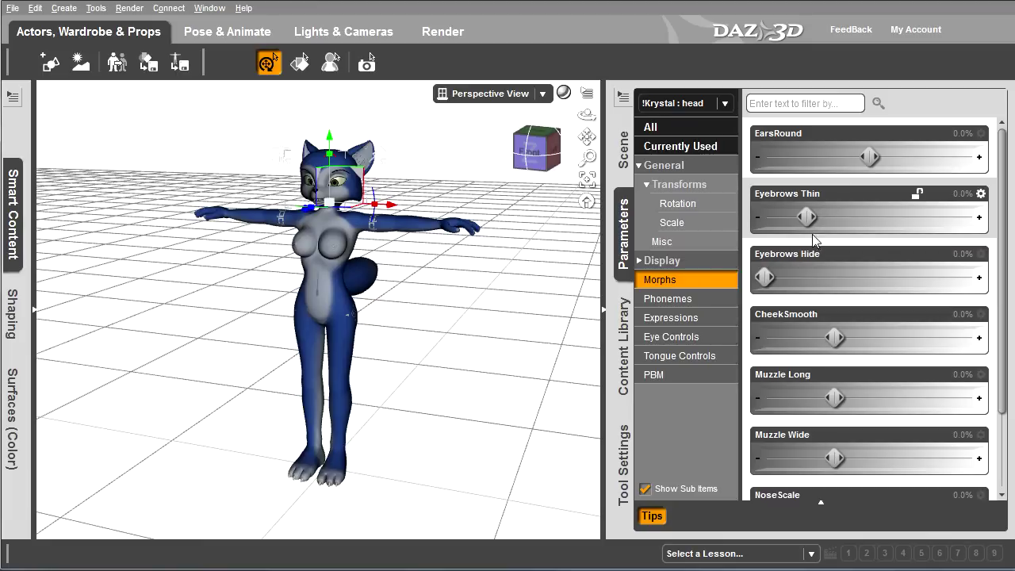
mouse_move(833, 398)
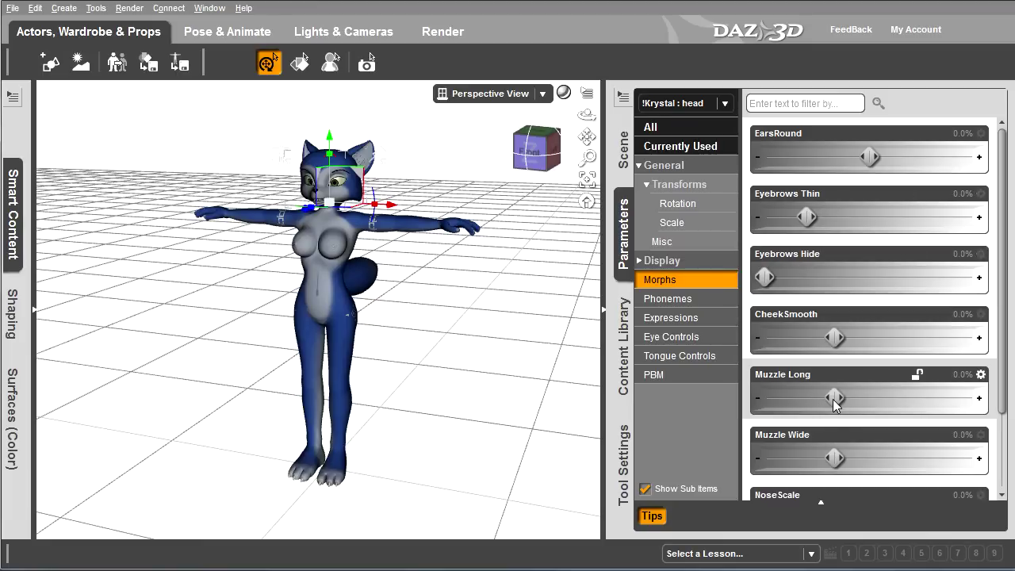
mouse_move(832, 399)
mouse_down()
mouse_move(983, 396)
mouse_move(720, 378)
mouse_move(909, 389)
mouse_up()
alt+click(904, 379)
drag(998, 371, 997, 444)
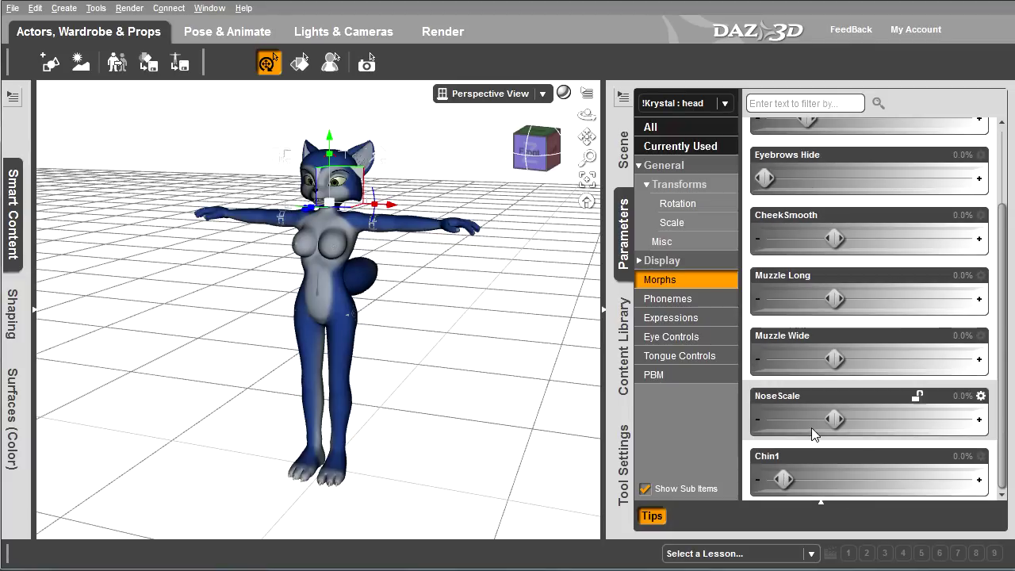
- Browse the head's Display, Misc and All parameters, then return to the Starfox content items
click(664, 263)
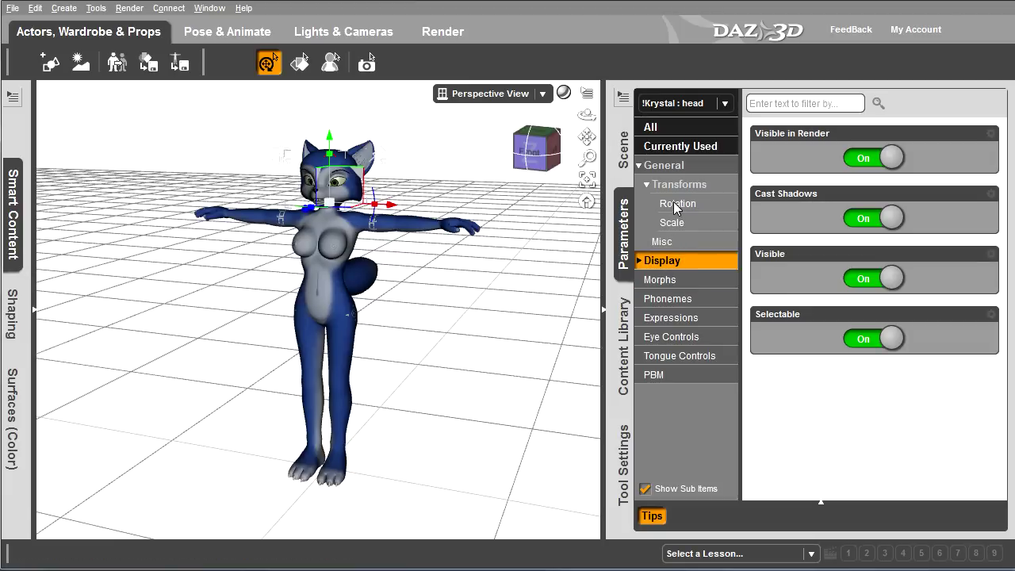
click(663, 245)
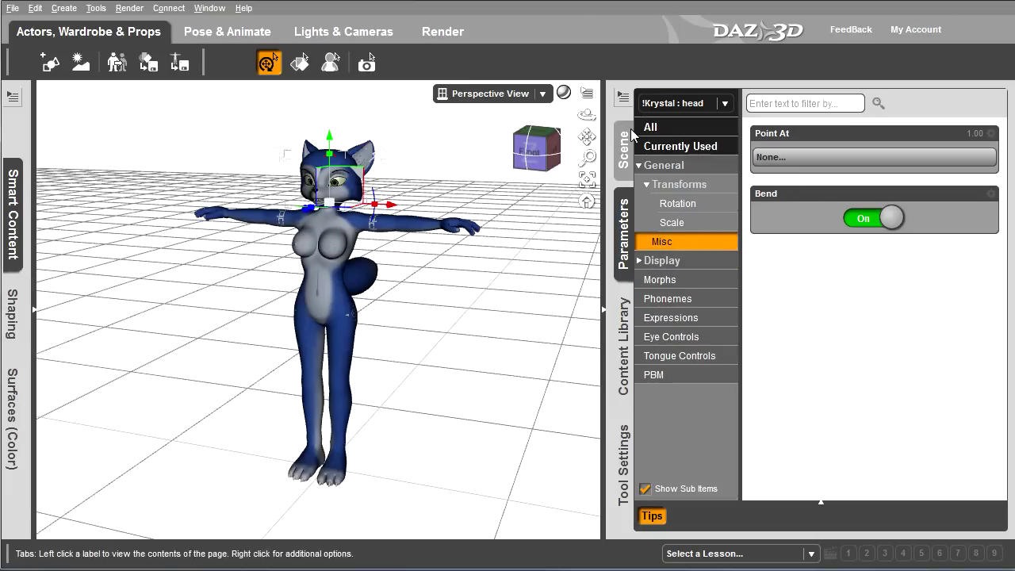
click(651, 129)
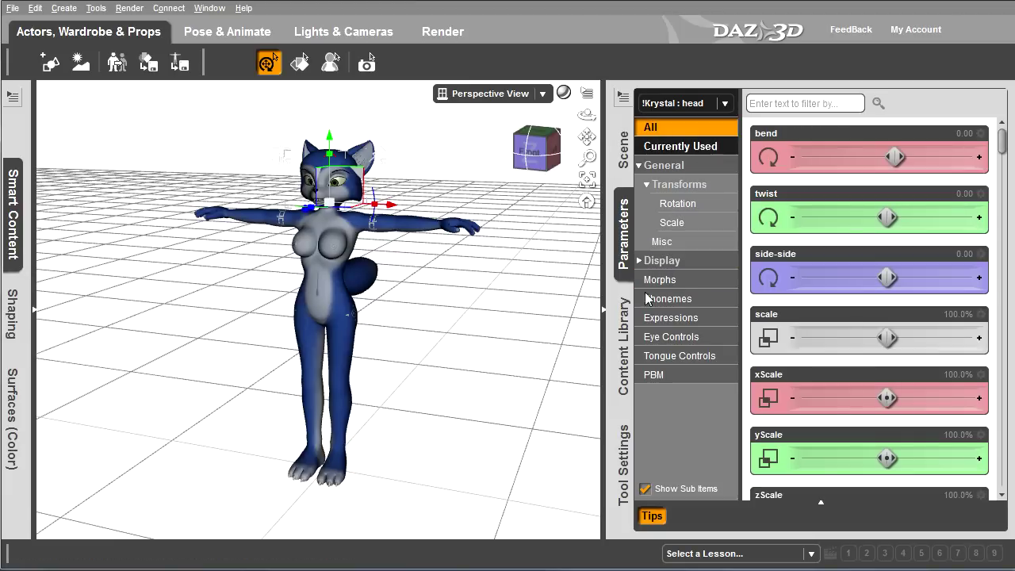
click(628, 317)
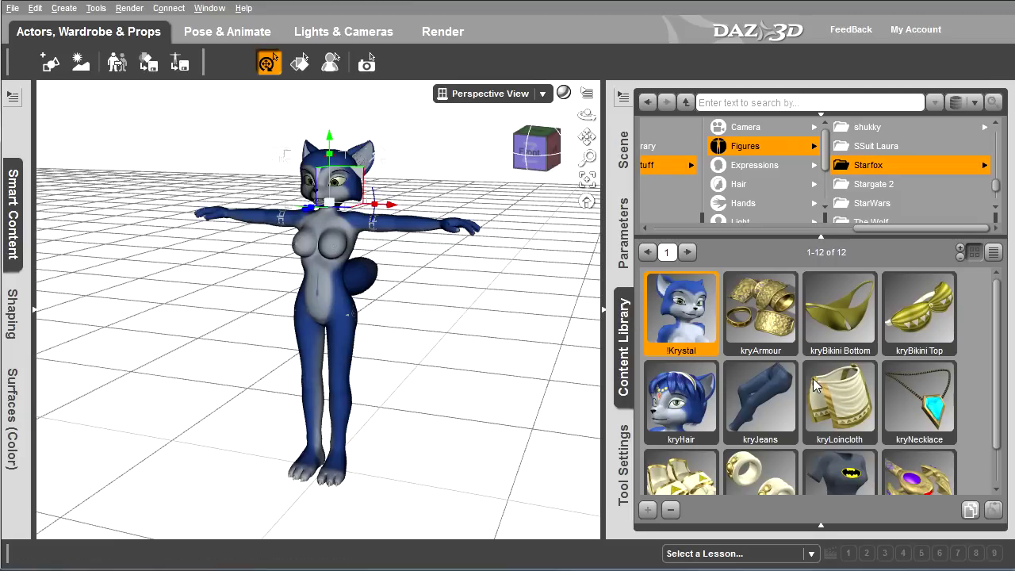
- Add kryBikini Bottom and Top, kryArmour, krySandals, kryLoincloth, kryNecklace and kryTail Bindings to Krystal
double_click(832, 319)
double_click(924, 308)
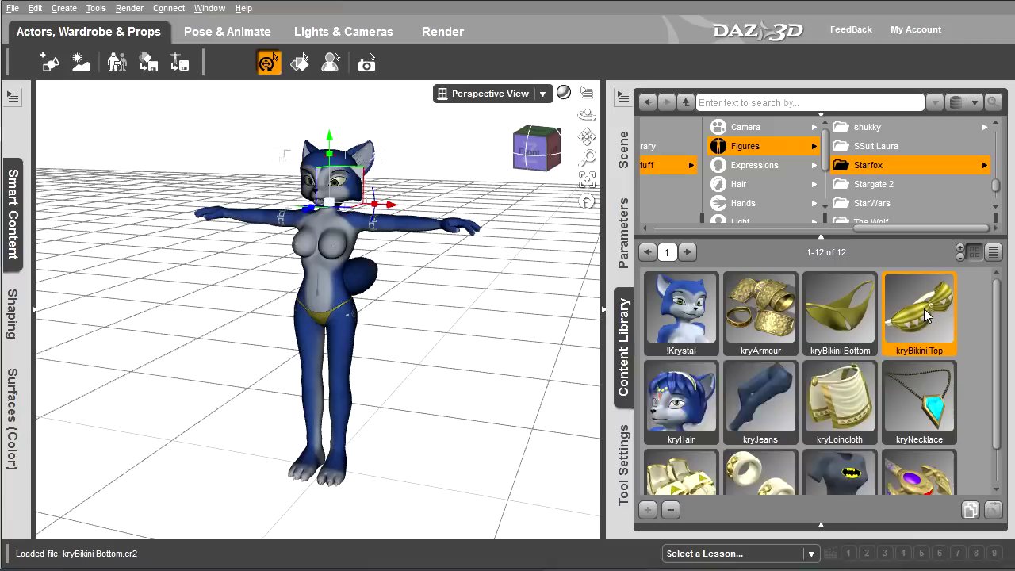
double_click(783, 316)
scroll(694, 448, down, 1)
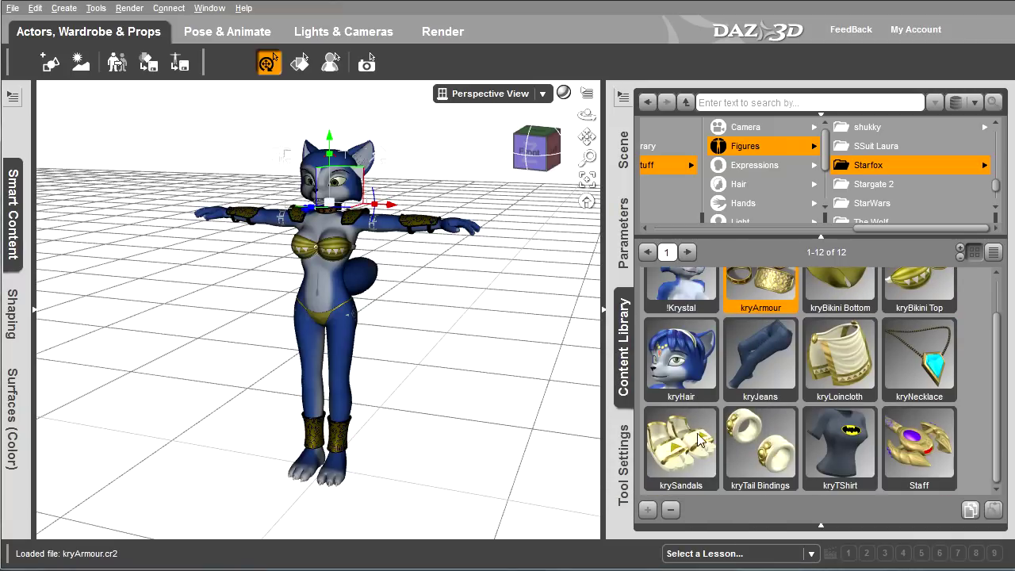
double_click(674, 448)
double_click(862, 359)
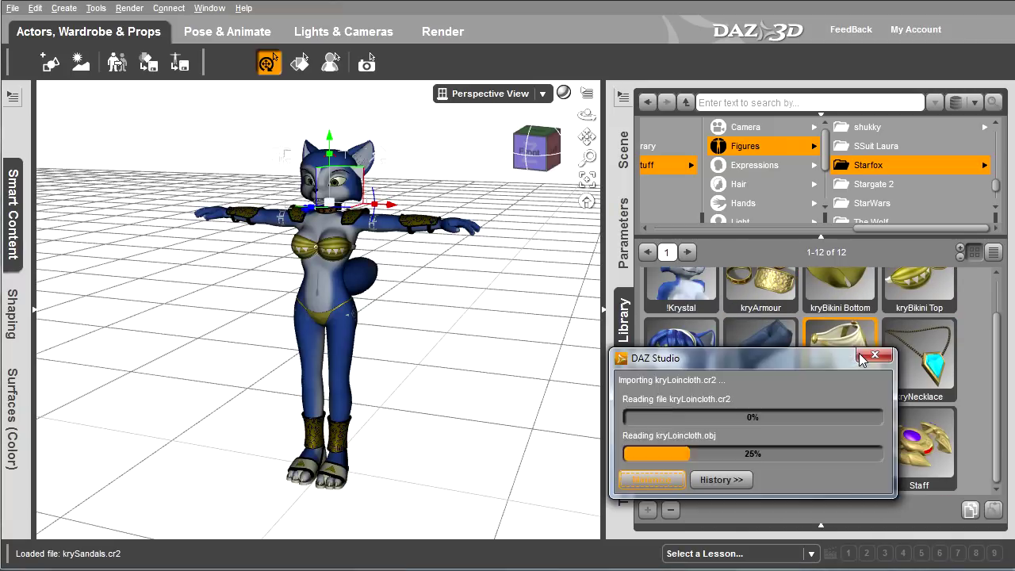
double_click(931, 348)
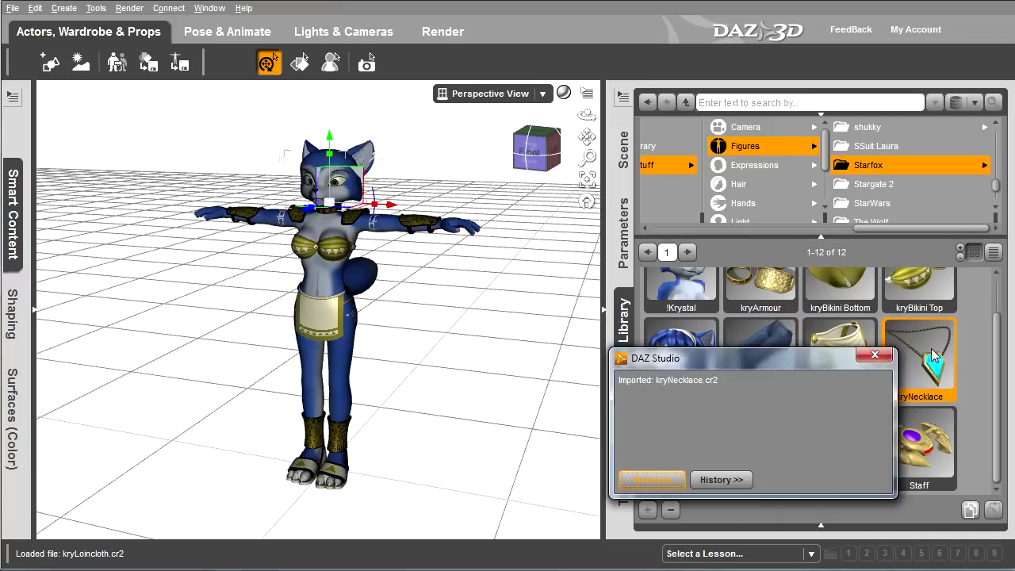
double_click(757, 448)
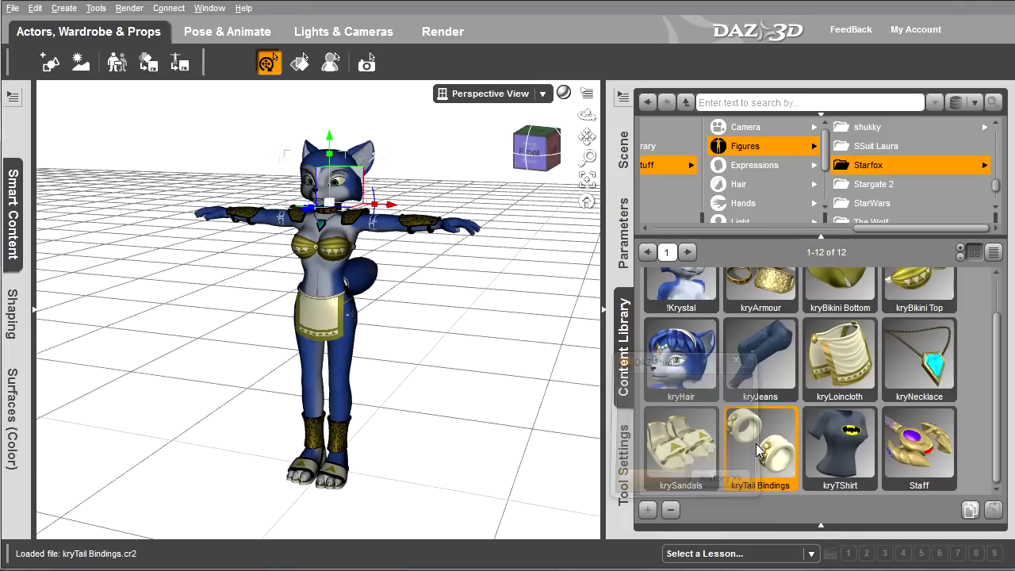
scroll(696, 353, up, 1)
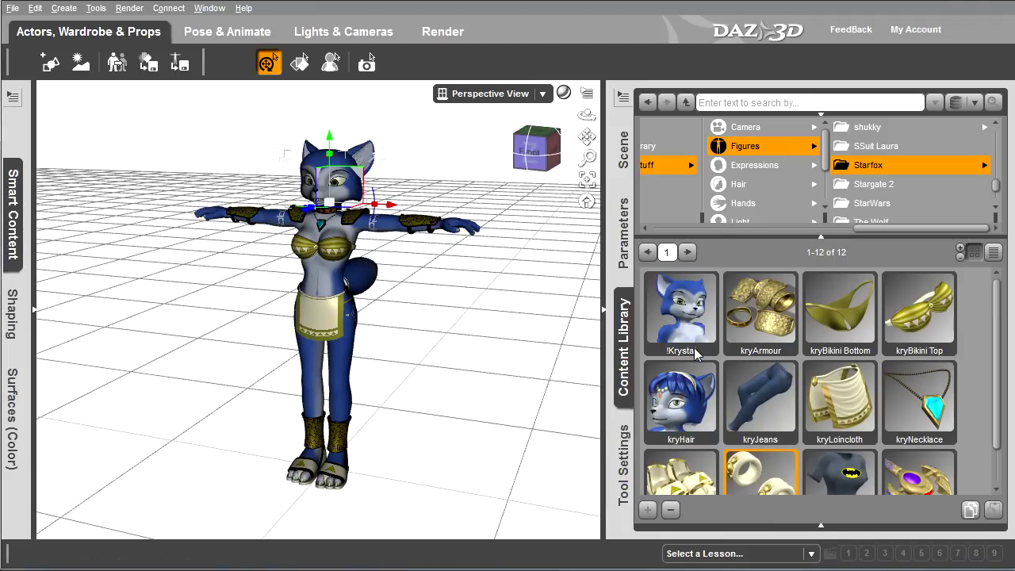
- Collapse the hip and !Krystal nodes in the Scene tree, then orbit to view Krystal's side and tail
click(624, 151)
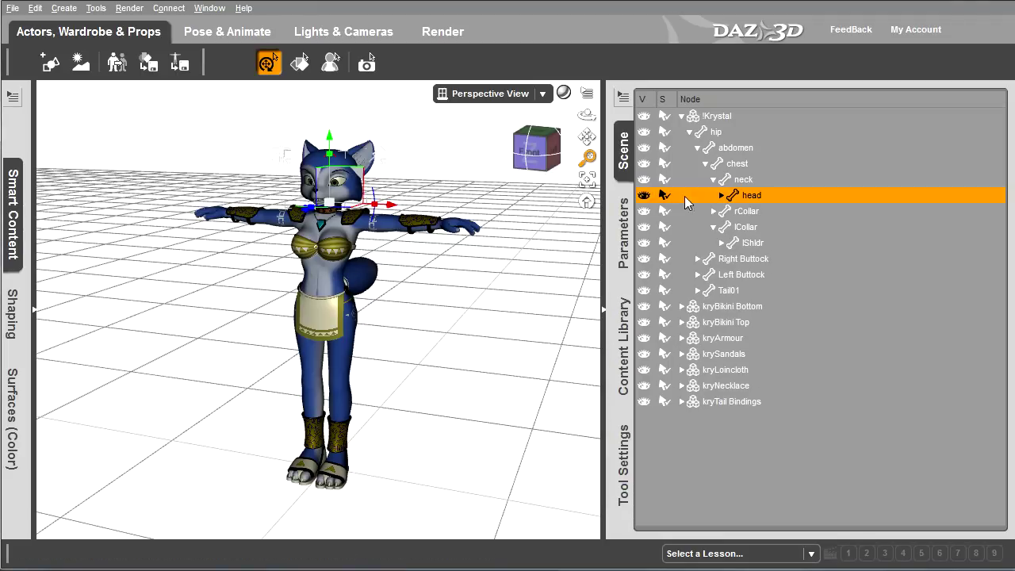
click(687, 132)
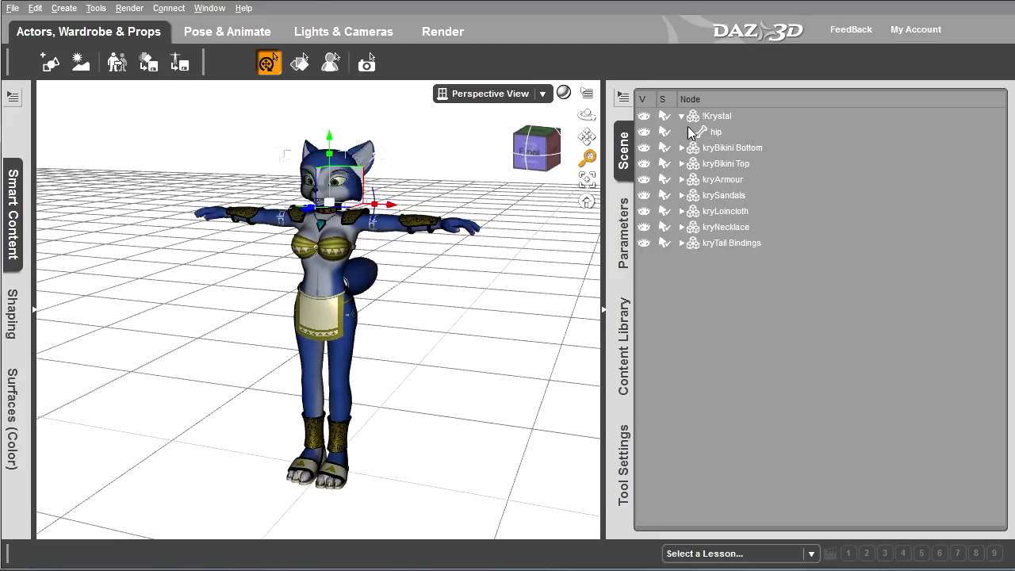
click(679, 116)
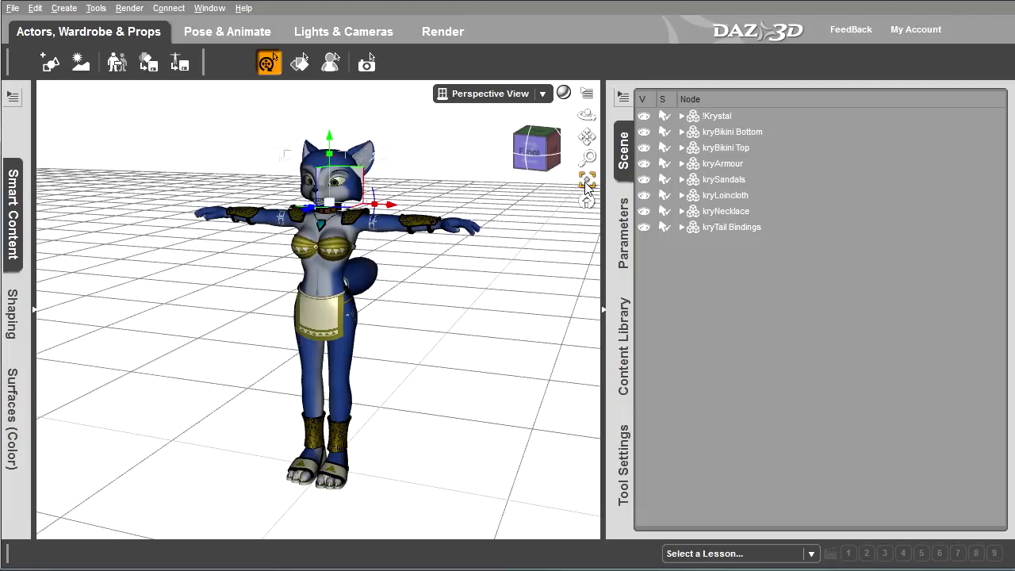
drag(590, 125, 501, 265)
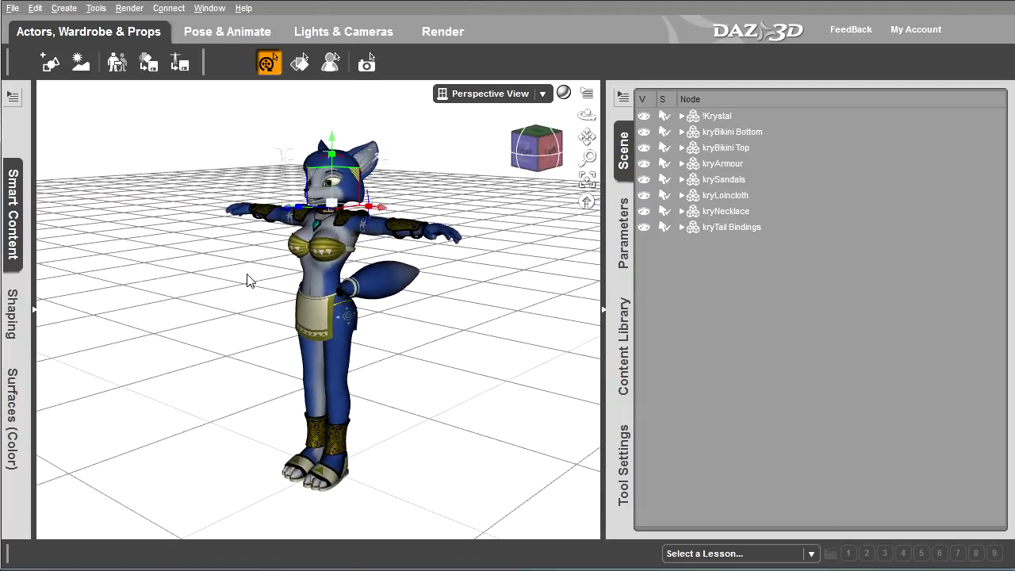
- Run a quick 800 × 600 test render of Krystal, close it, and switch to Pose & Animate
click(450, 35)
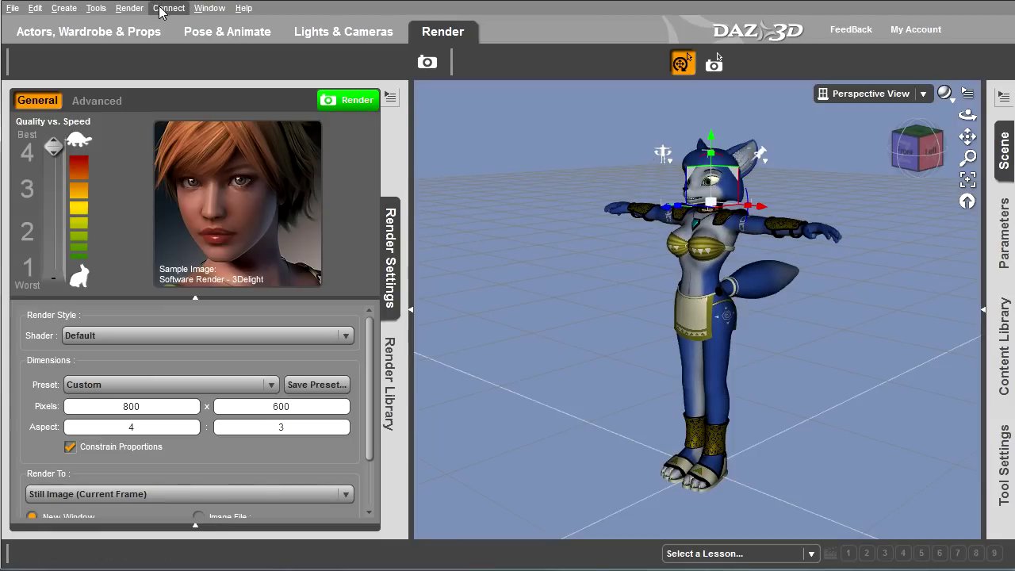
click(129, 8)
click(143, 33)
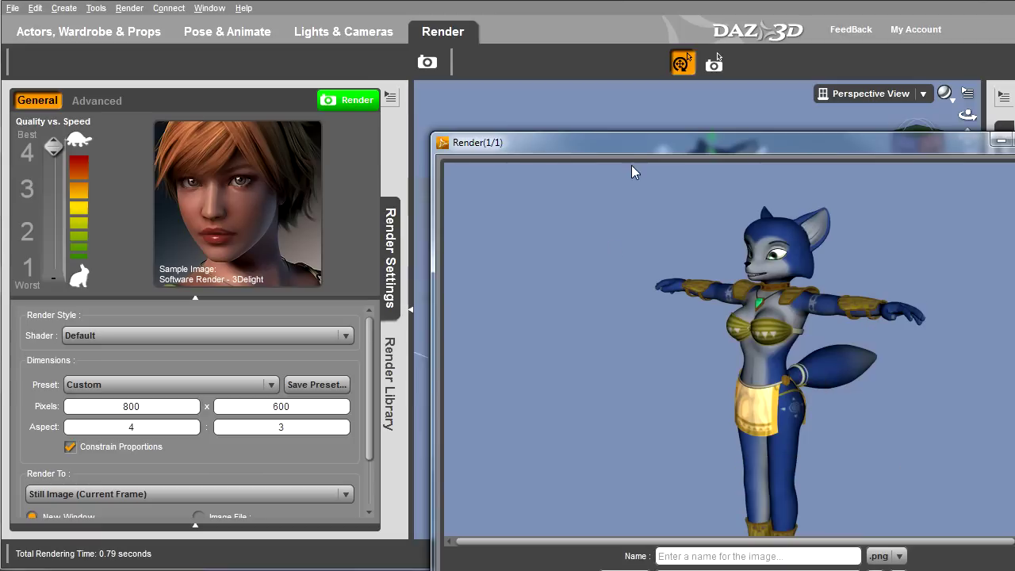
drag(637, 148, 295, 49)
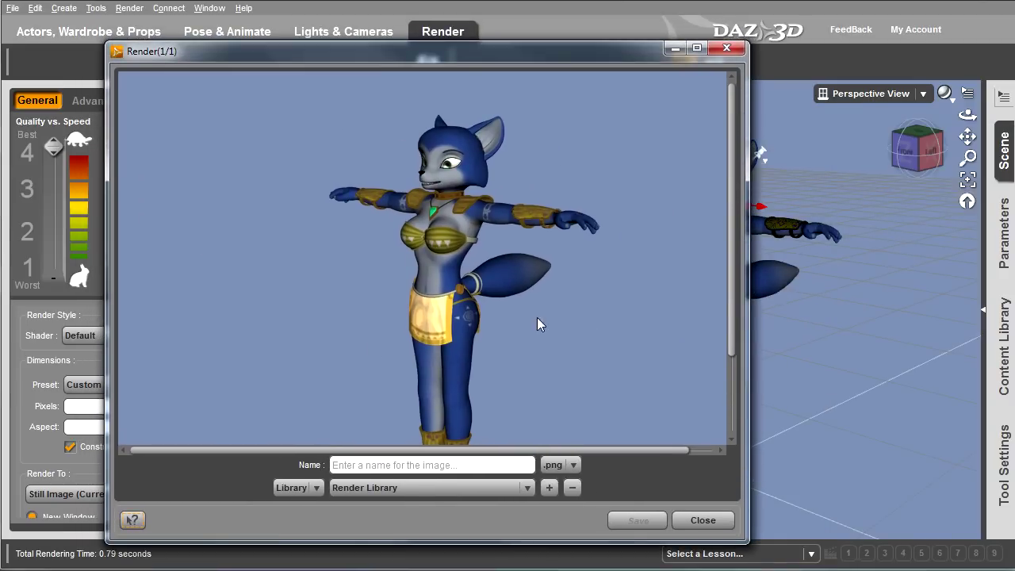
click(702, 520)
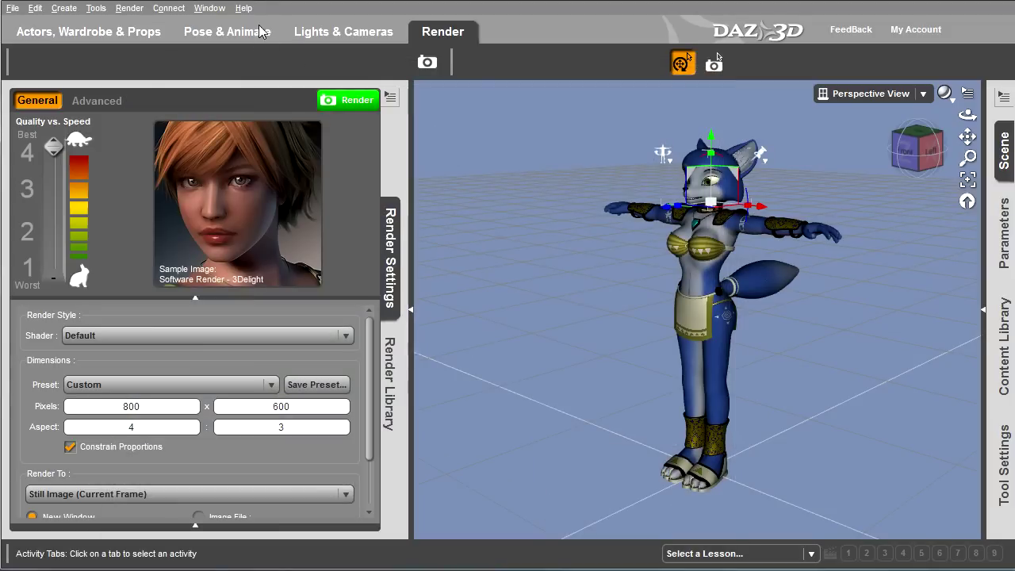
click(262, 36)
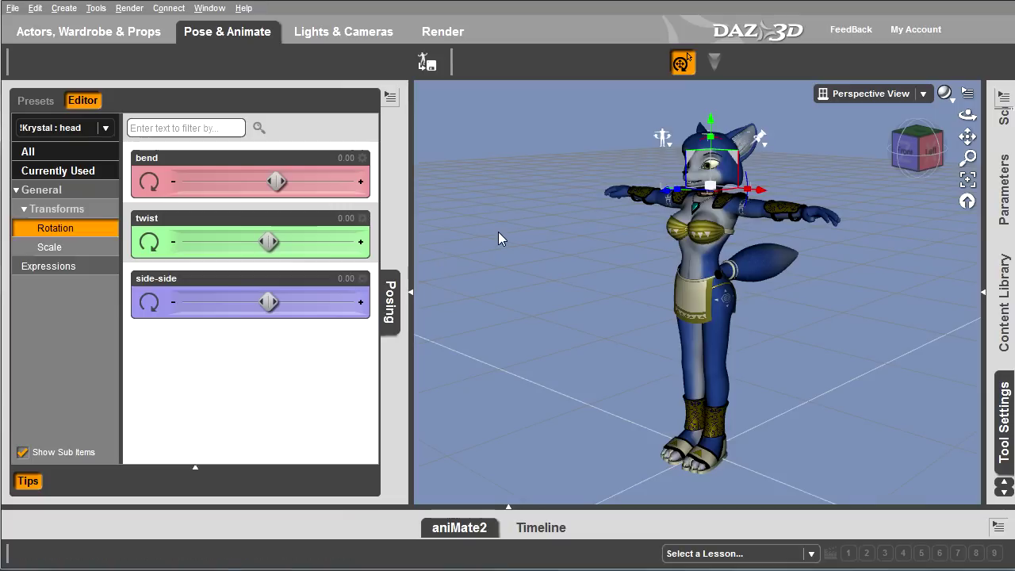
mouse_move(250, 167)
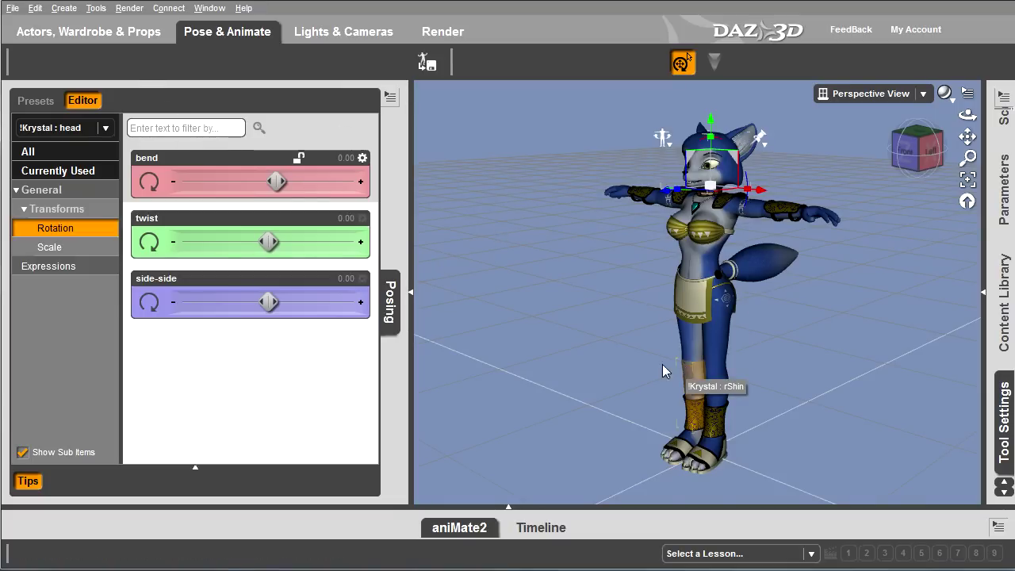
- Back in Actors, Wardrobe & Props, drag-select every Scene node from kryTail Bindings up to !Krystal
click(133, 32)
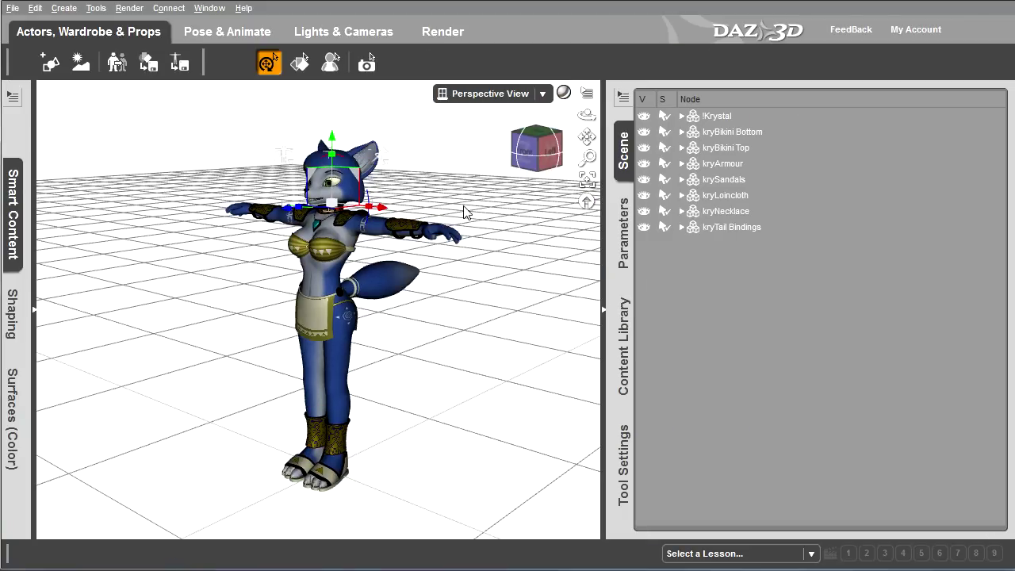
click(620, 157)
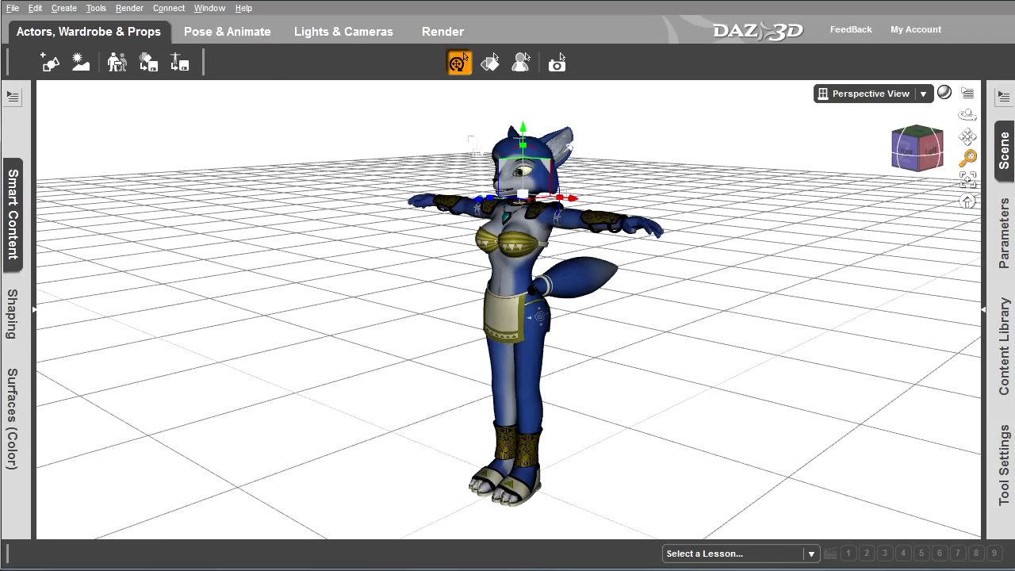
click(1001, 150)
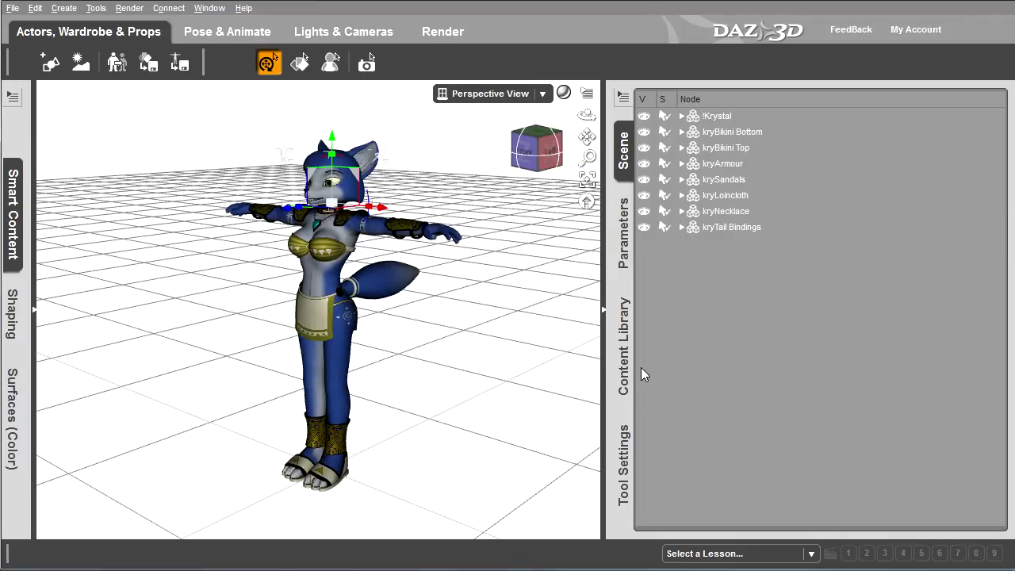
drag(732, 223, 771, 113)
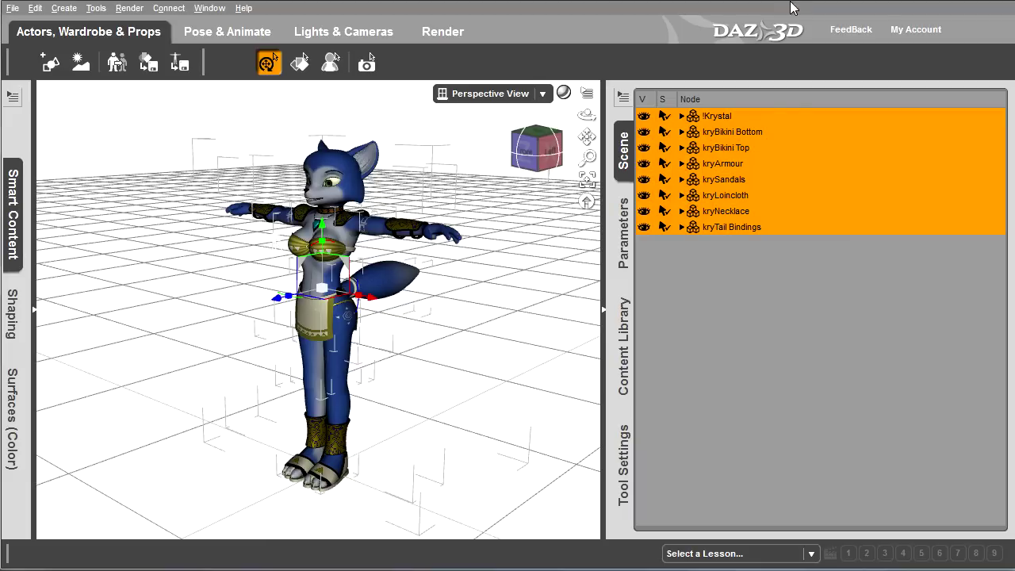
- Export the selection as COLLADA (*.dae) named starfox into the daztest folder
click(15, 9)
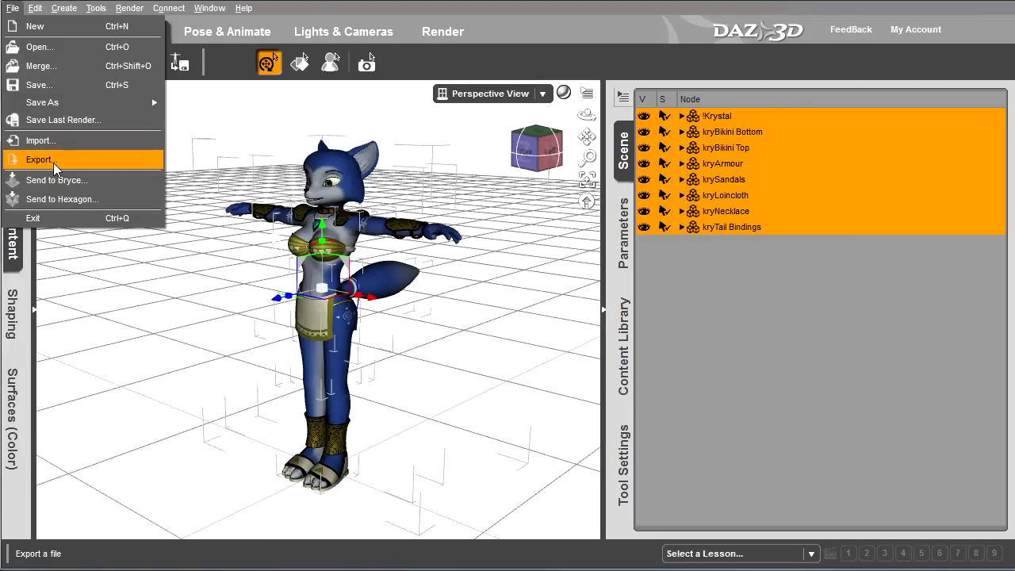
click(53, 163)
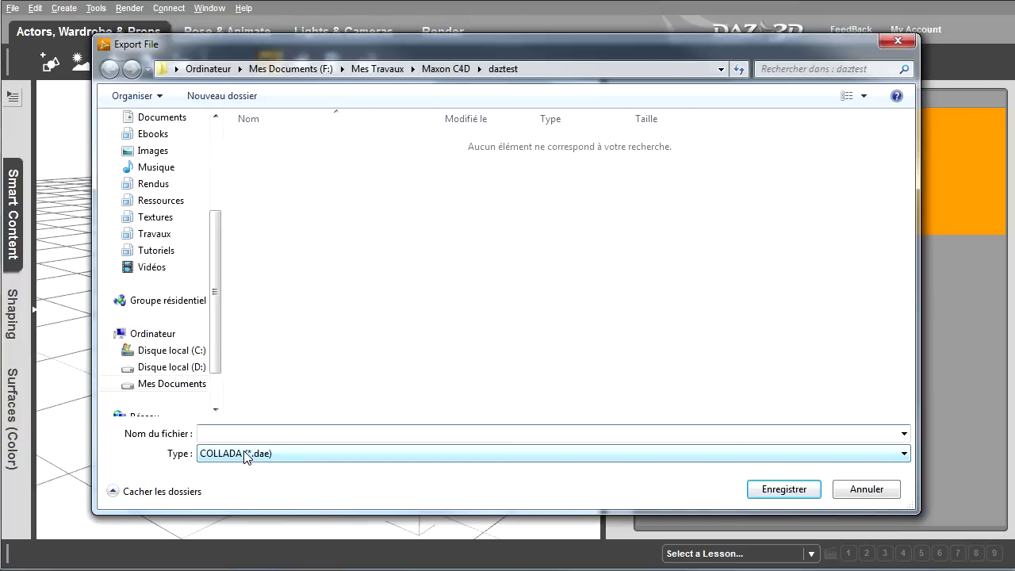
click(904, 454)
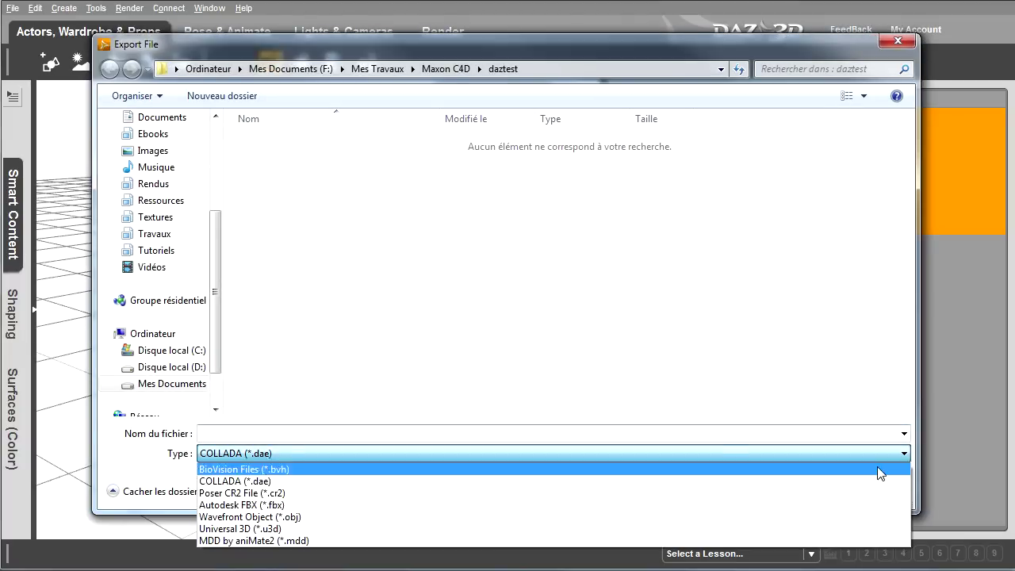
click(331, 481)
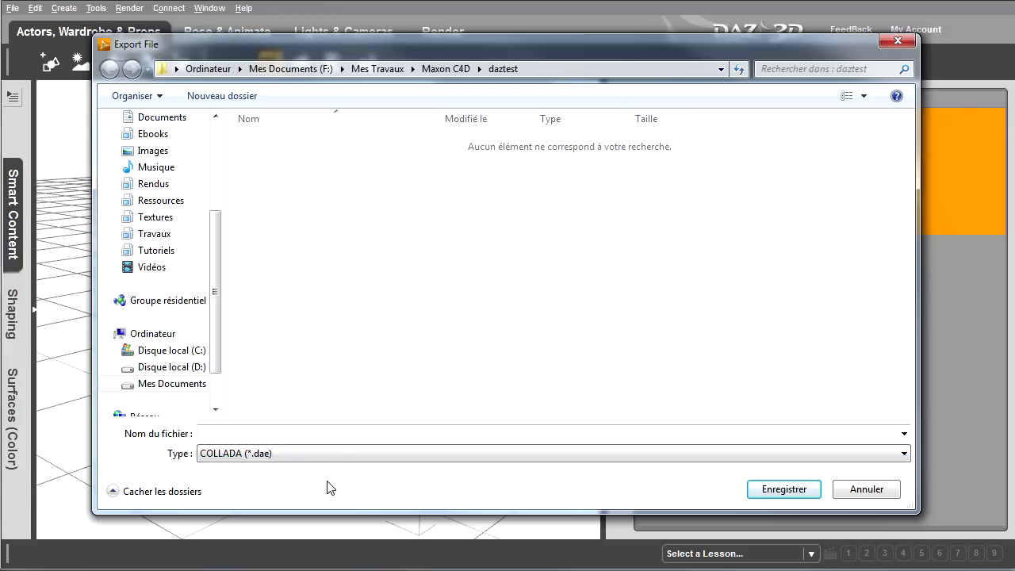
click(338, 437)
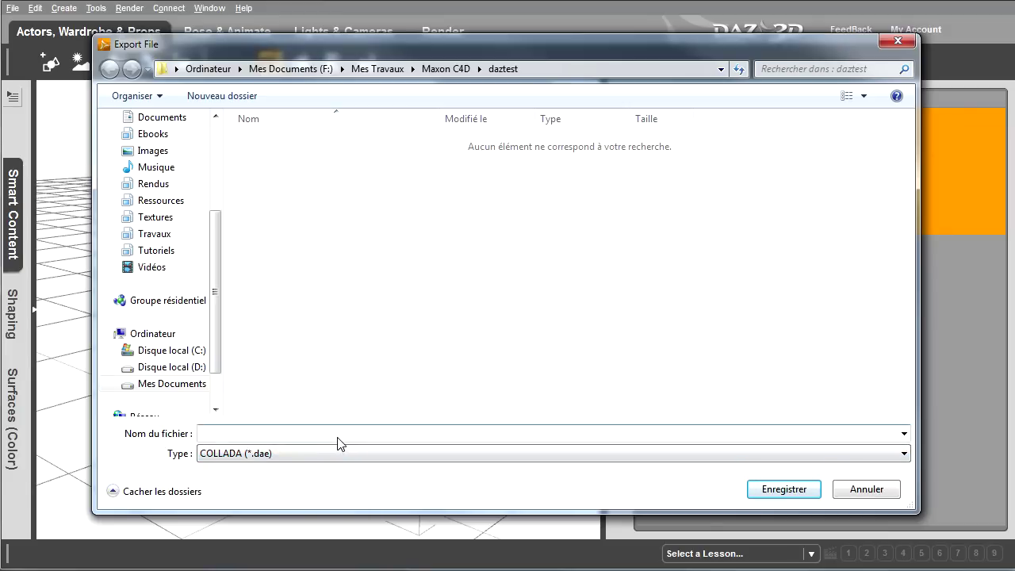
text(starfox)
click(797, 499)
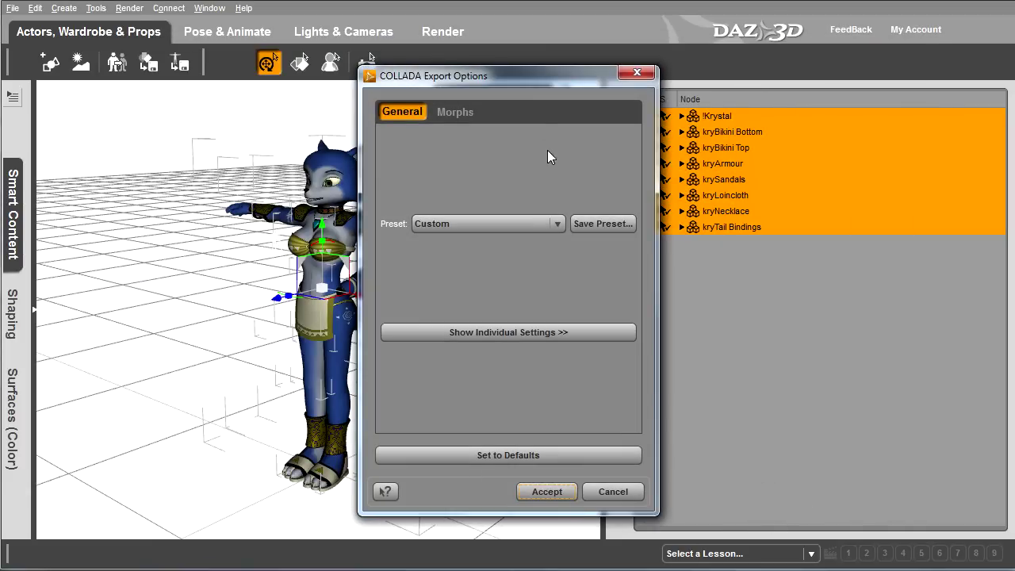
- Review the Morphs and general COLLADA export options and accept to run the export
click(455, 113)
click(401, 111)
click(468, 112)
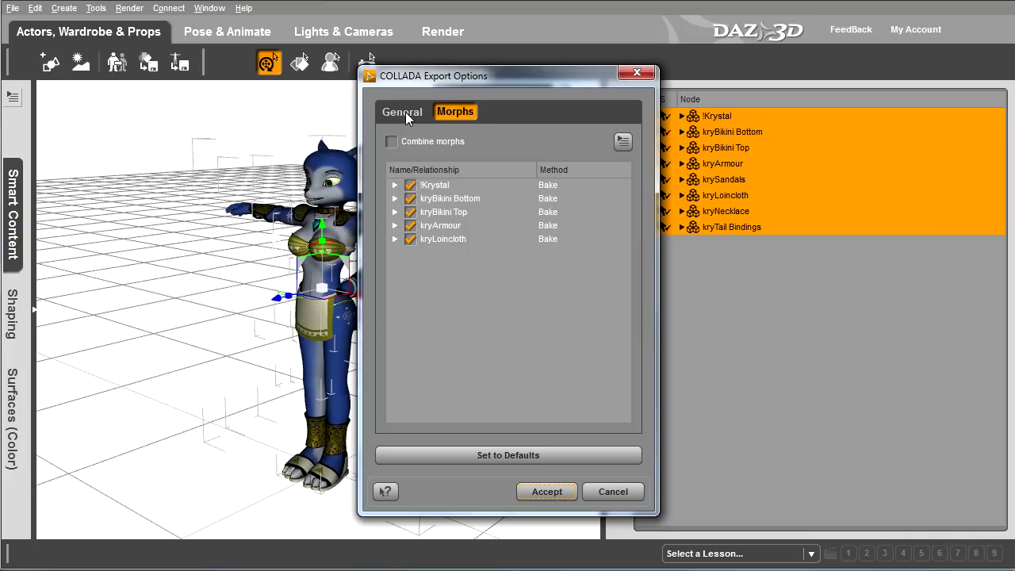
click(405, 112)
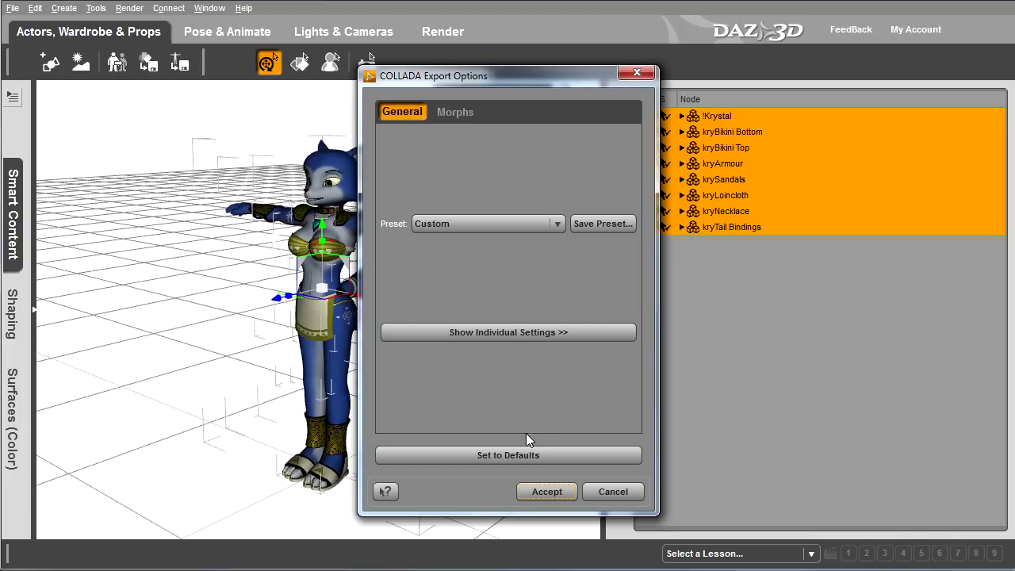
click(542, 489)
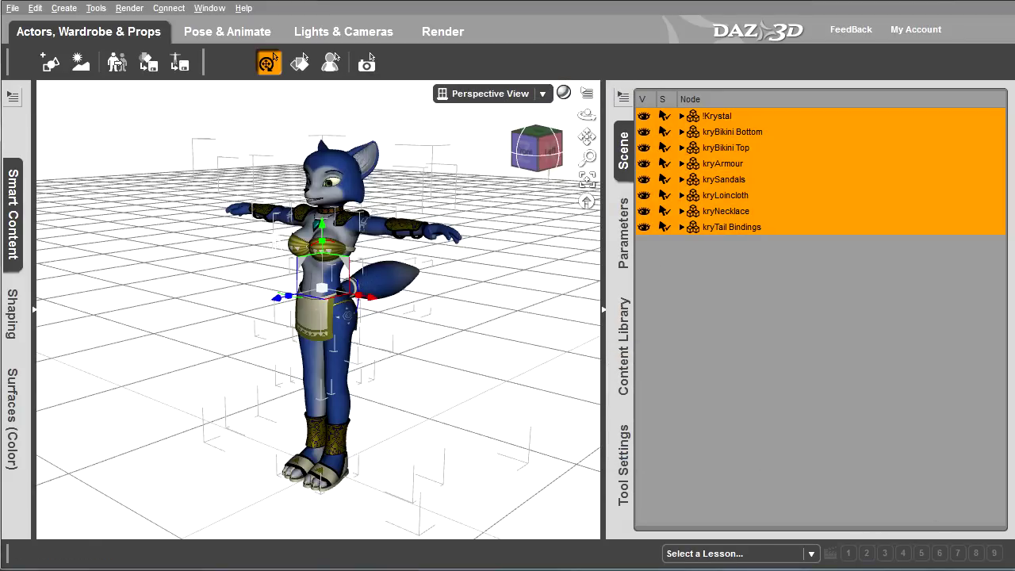
- In the daztest folder, check starfox.dae and open the starfox texture folder
drag(1014, 191, 704, 51)
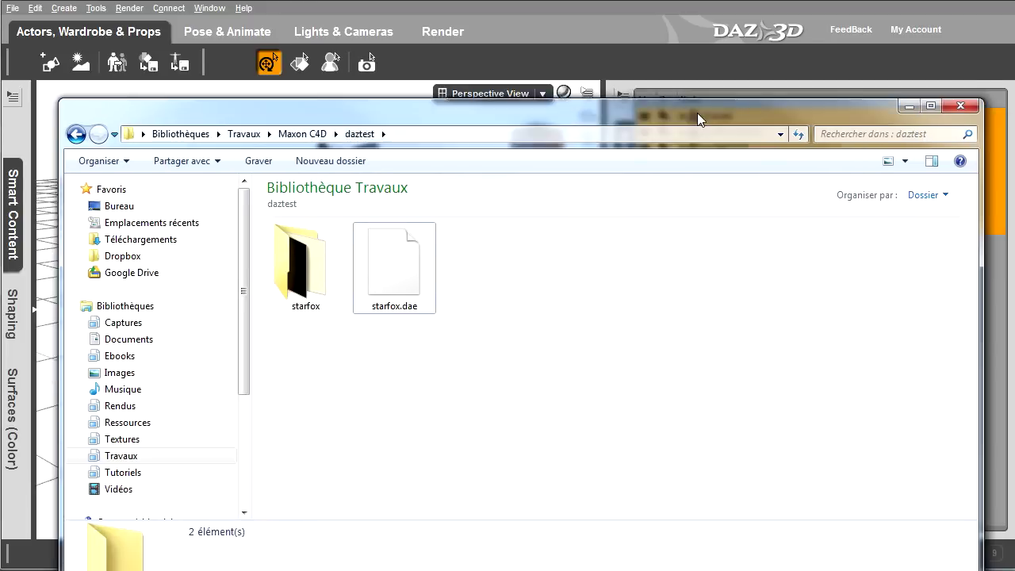
click(390, 232)
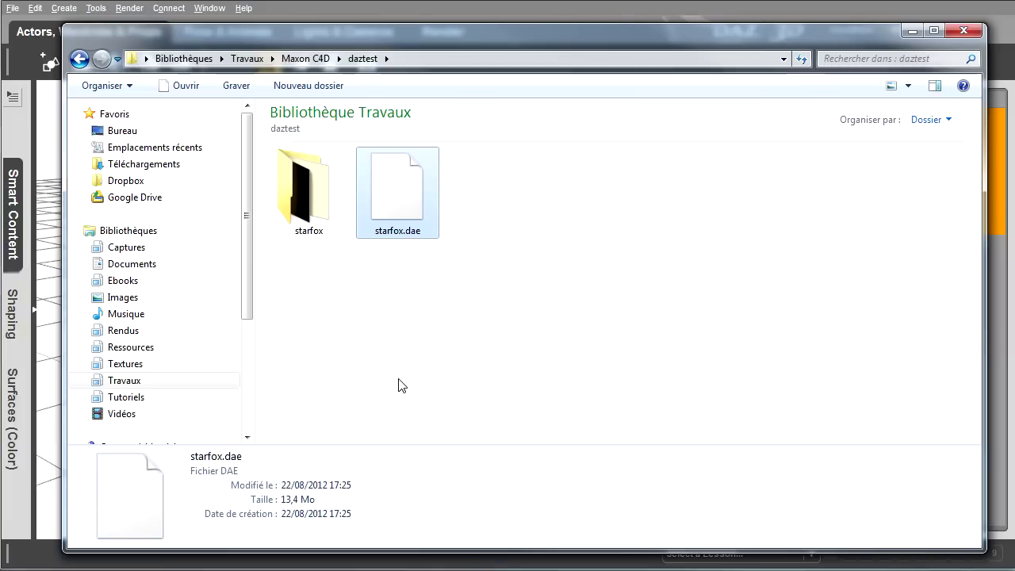
click(301, 194)
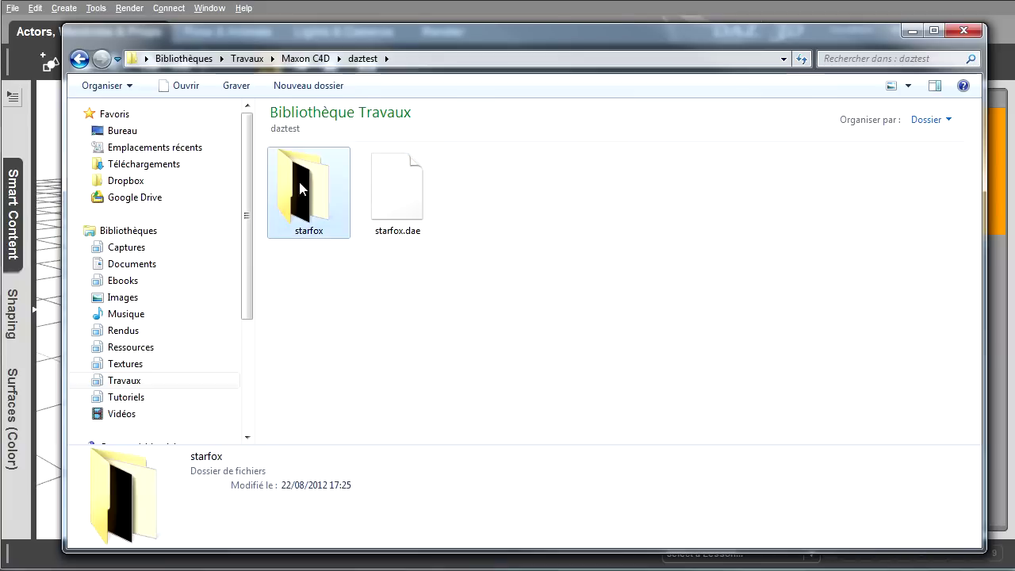
double_click(303, 188)
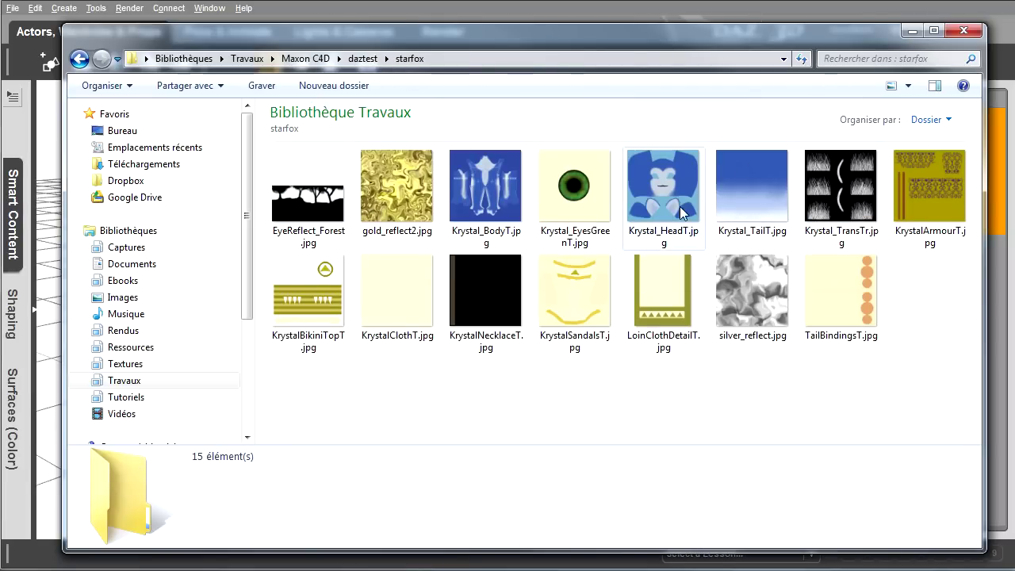
- Inspect the head, body and green eye textures, then return to daztest and move the window aside
click(684, 173)
click(514, 201)
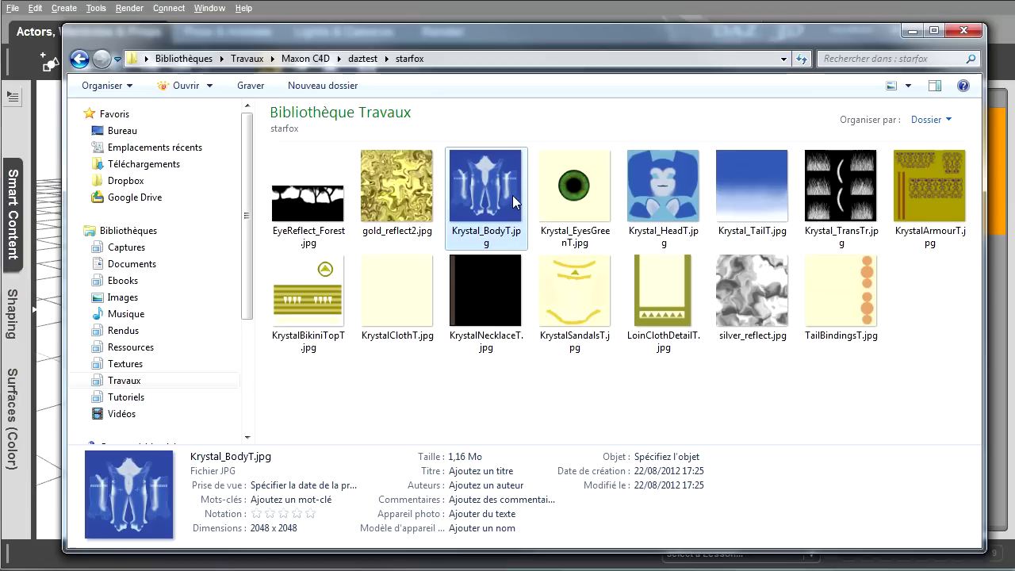
click(587, 190)
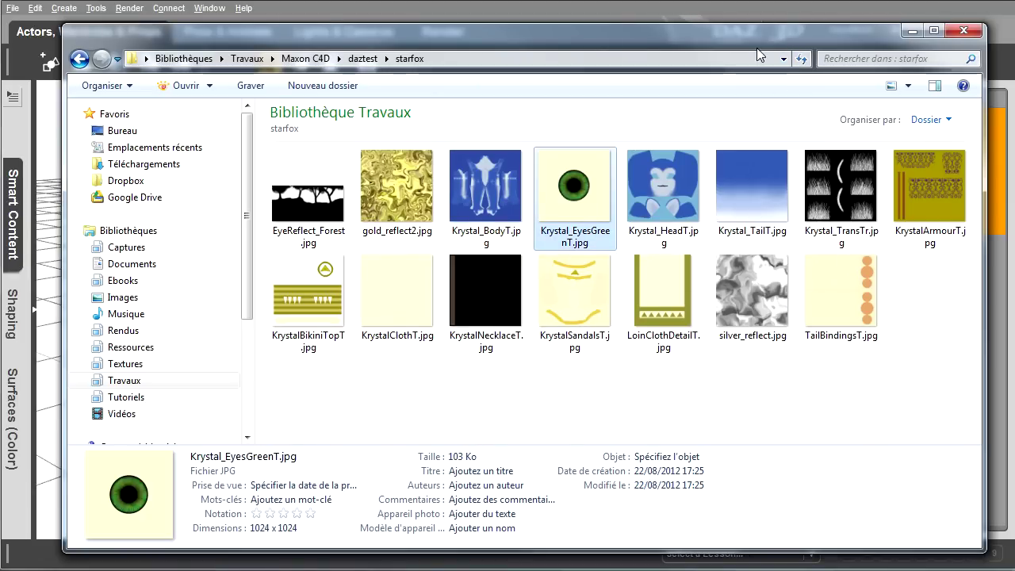
click(367, 58)
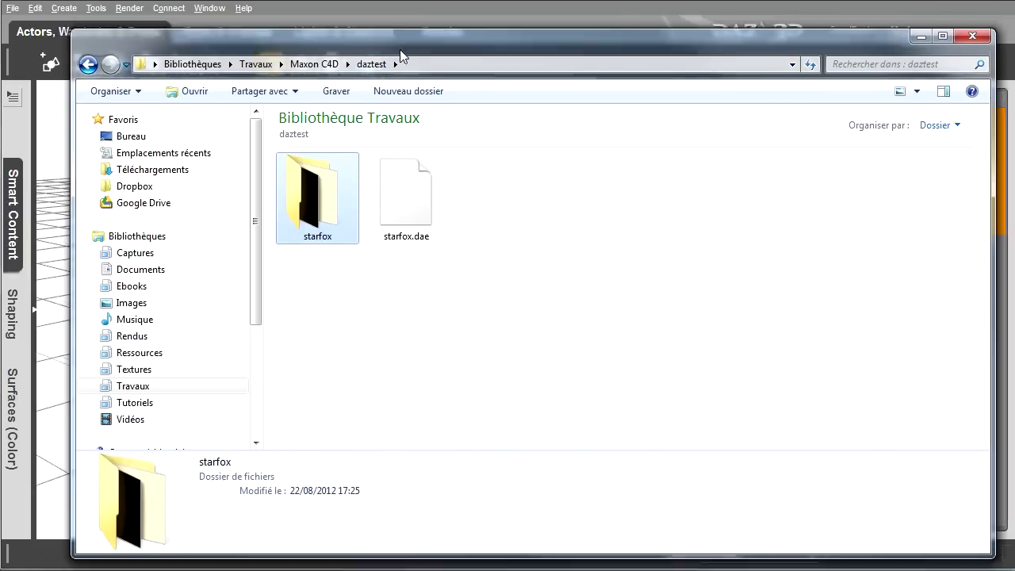
drag(378, 37, 583, 237)
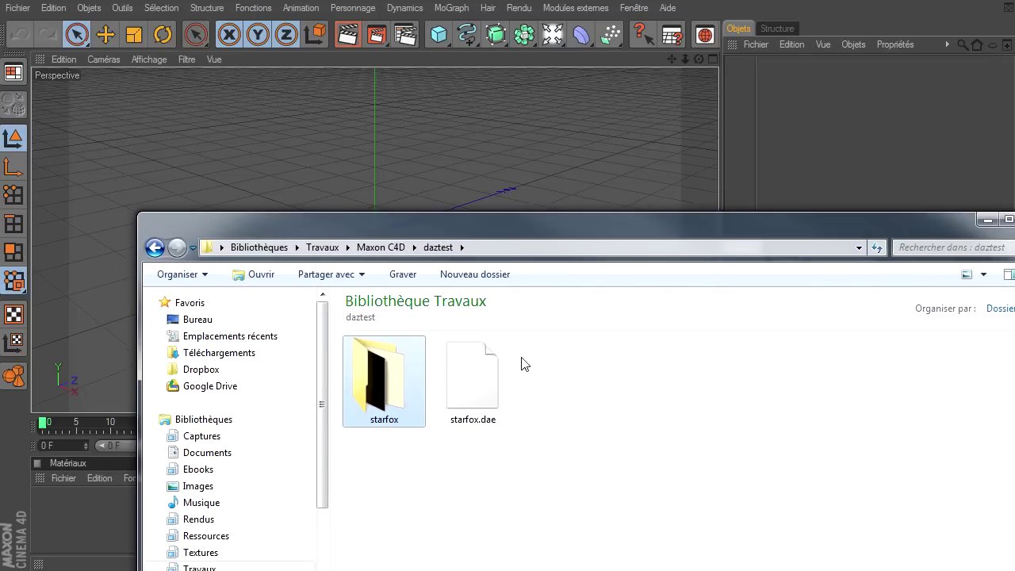
- Drag starfox.dae into the Cinema 4D viewport and confirm the Import COLLADA options
click(475, 389)
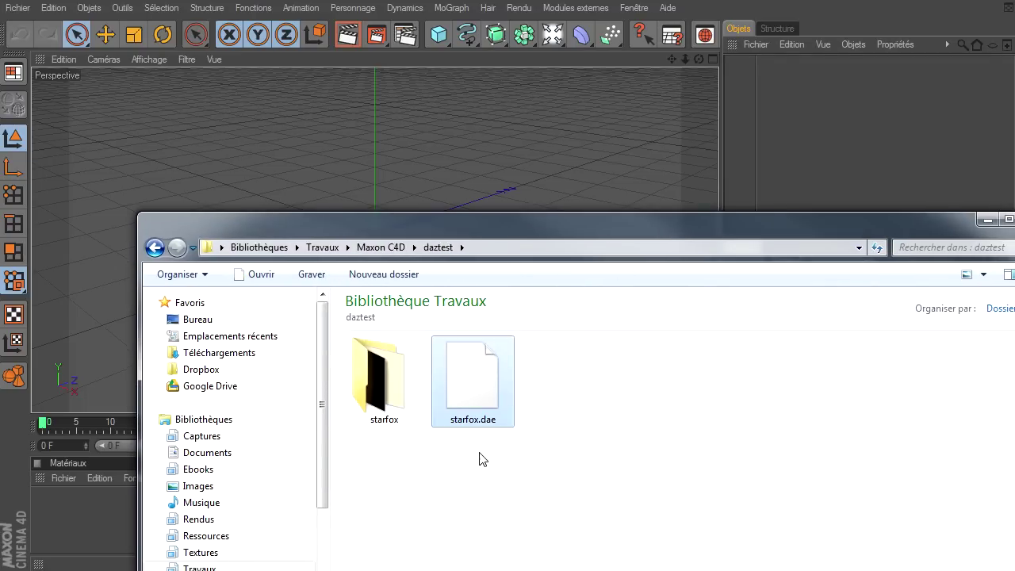
drag(472, 393, 486, 140)
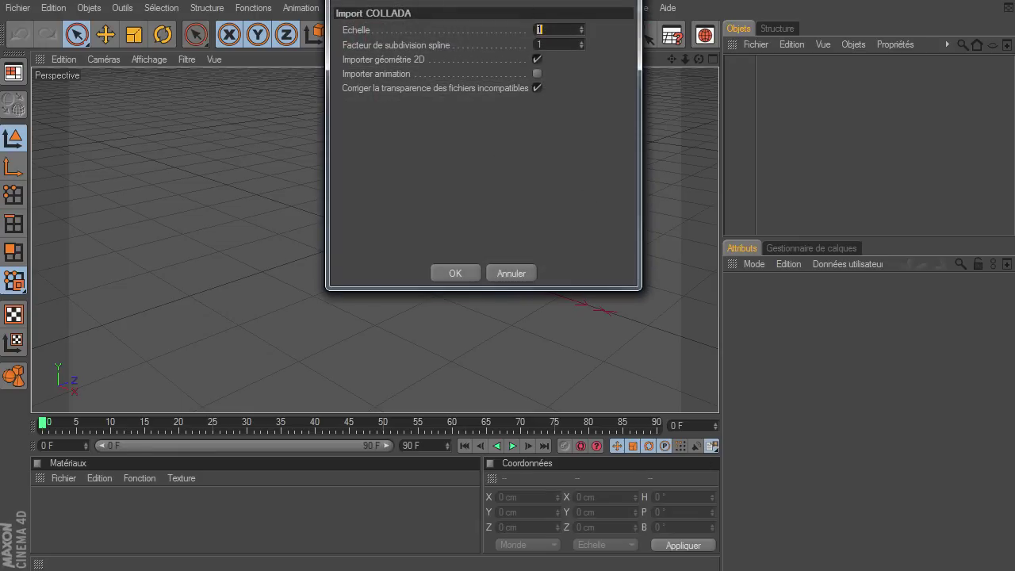
drag(523, 2, 542, 98)
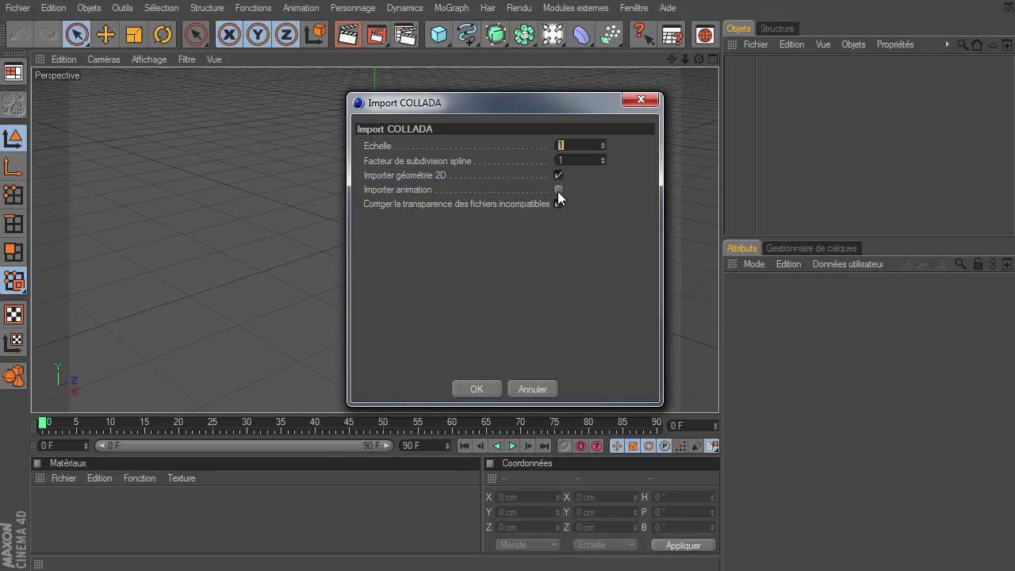
click(472, 390)
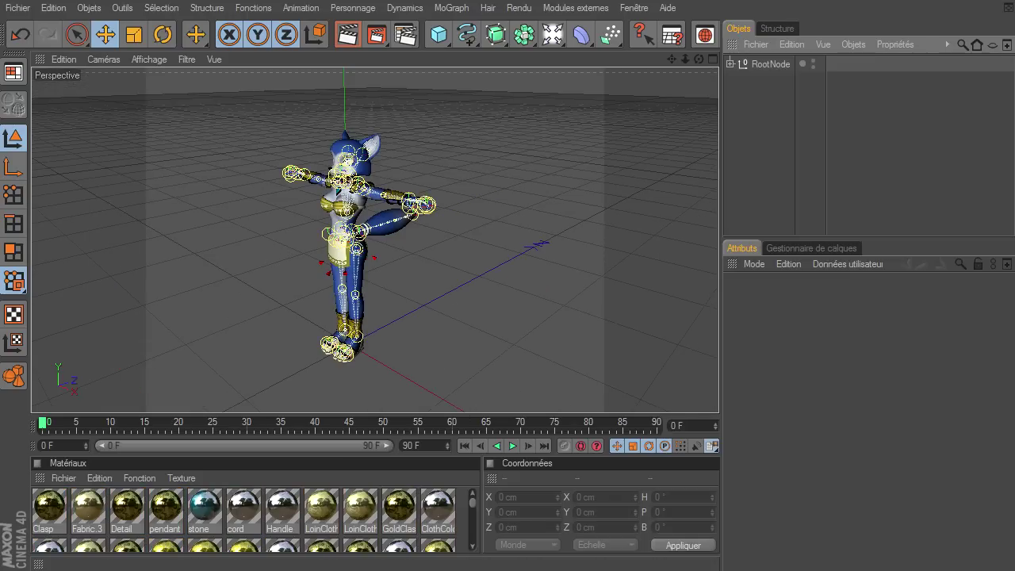
- Select the RootNode, then select all 51 imported materials in the Material Manager with Ctrl+A
key(alt+Tab)
key(alt+Tab)
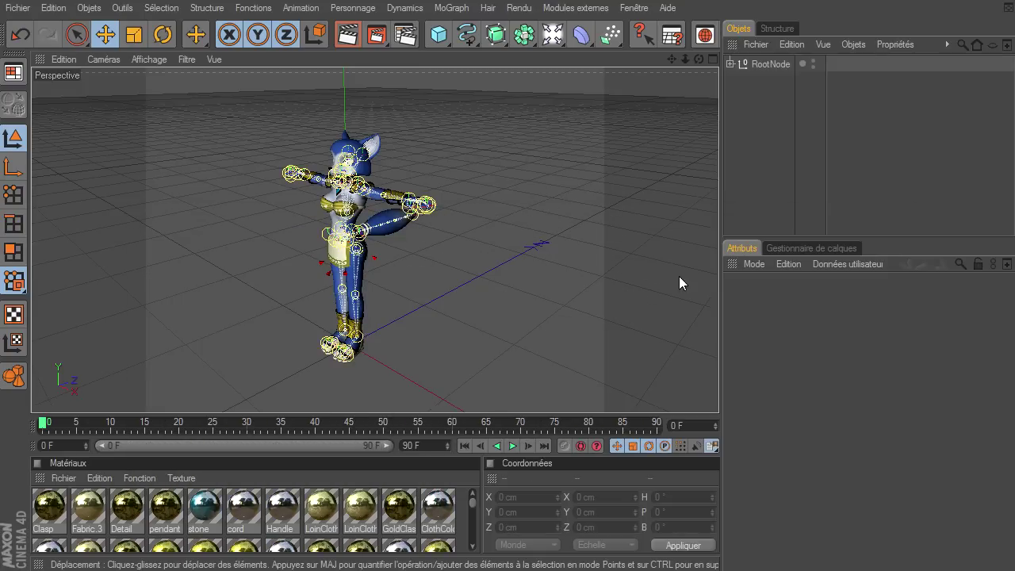
click(749, 66)
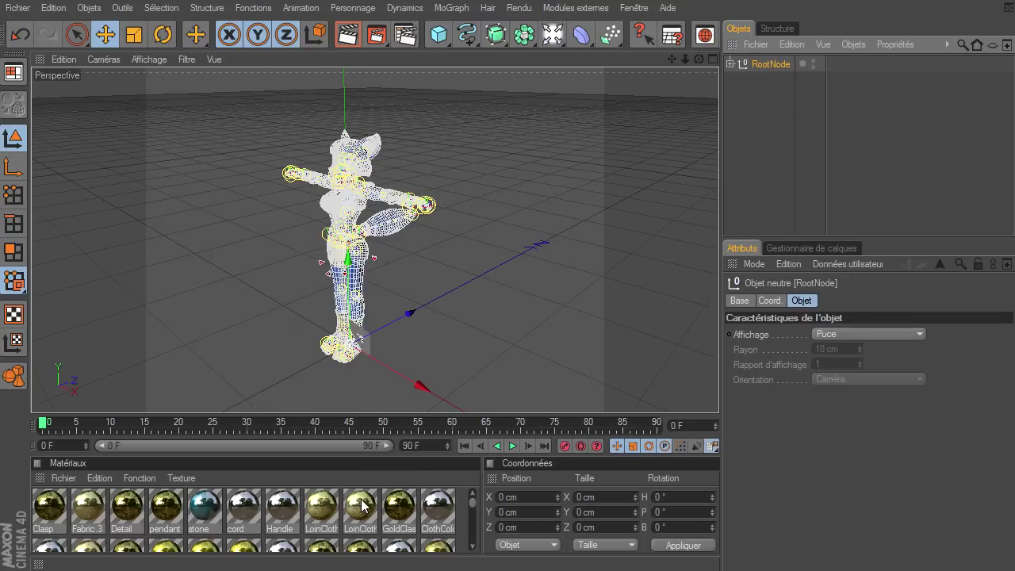
click(462, 500)
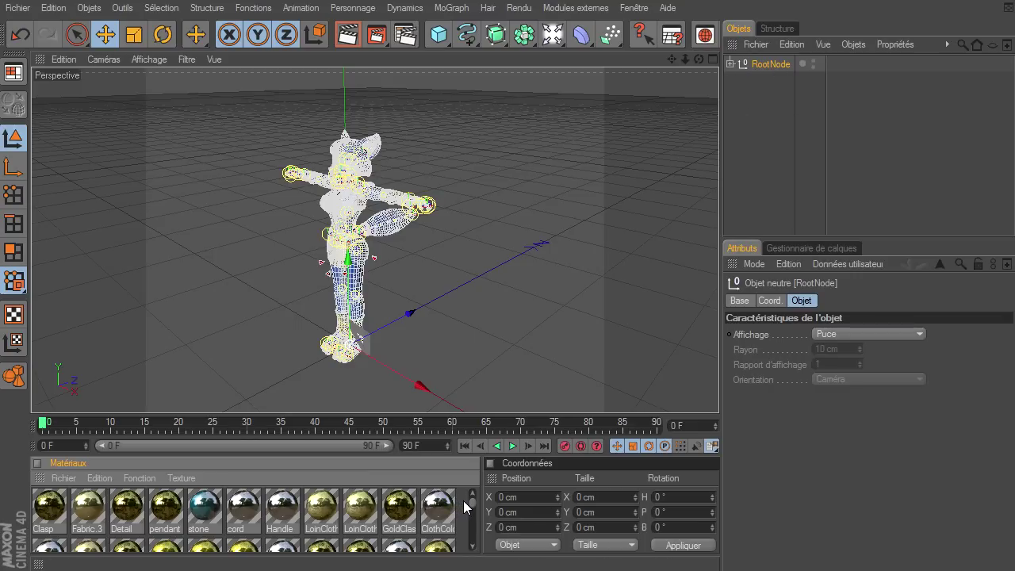
scroll(463, 500, down, 5)
key(ctrl+a)
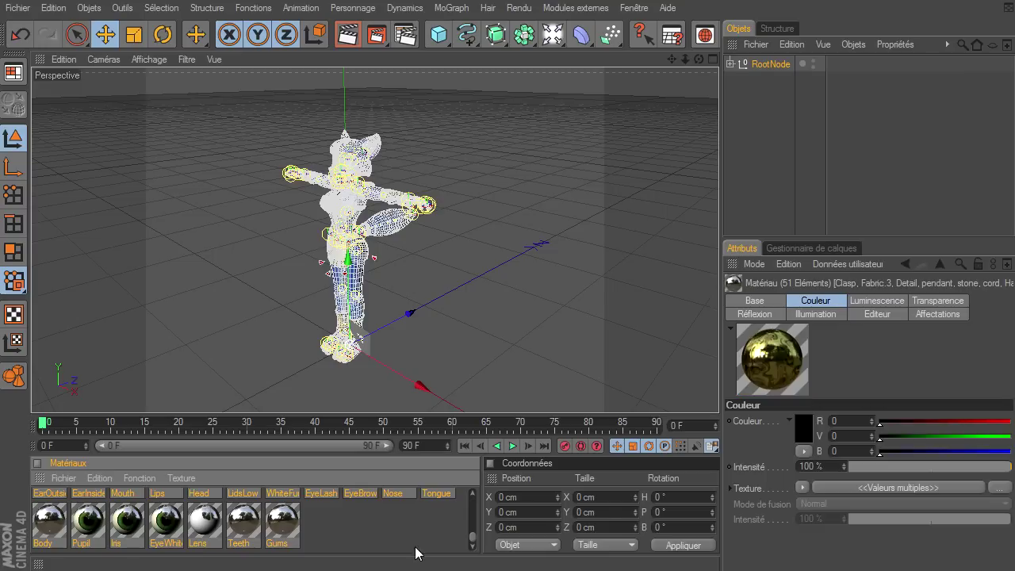
click(763, 295)
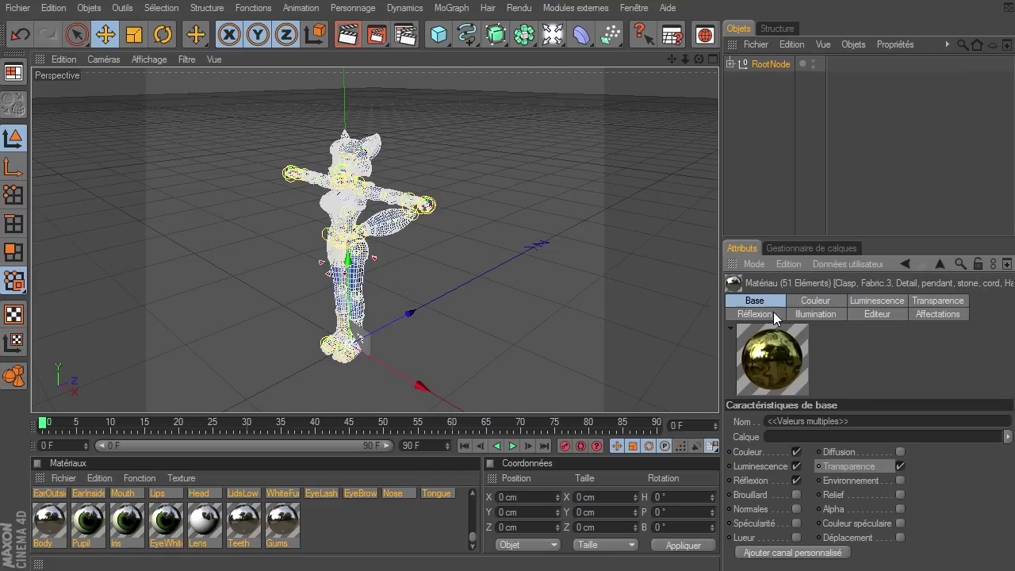
- Uncheck Réflexion and Transparence on all materials, then deselect to see Krystal shaded in colour
click(796, 480)
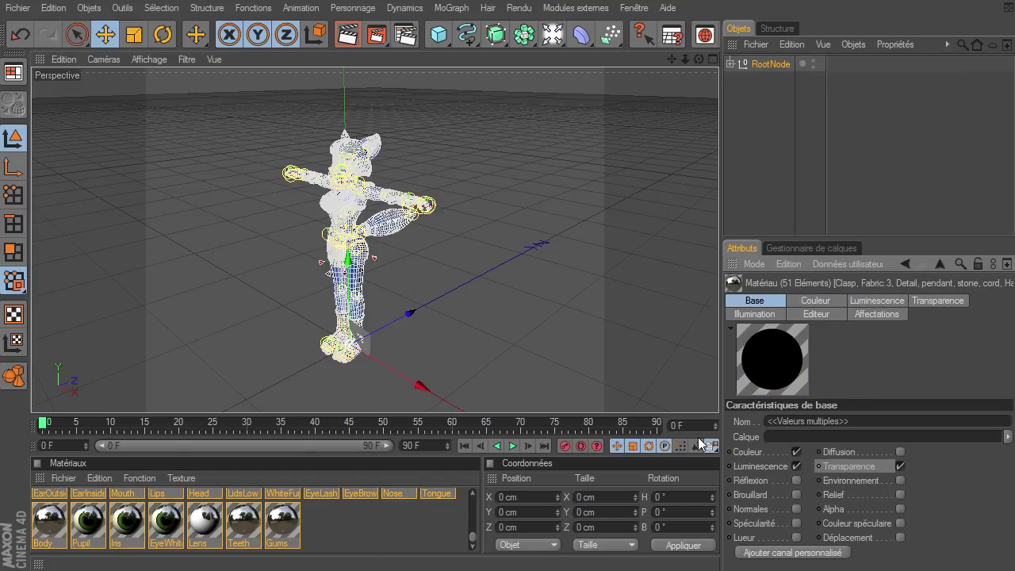
click(899, 466)
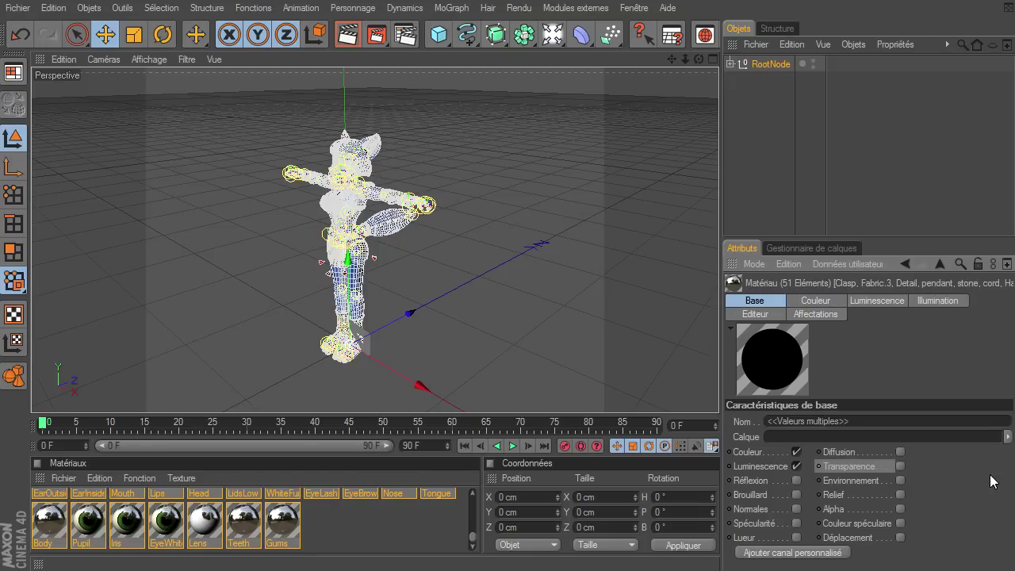
click(408, 538)
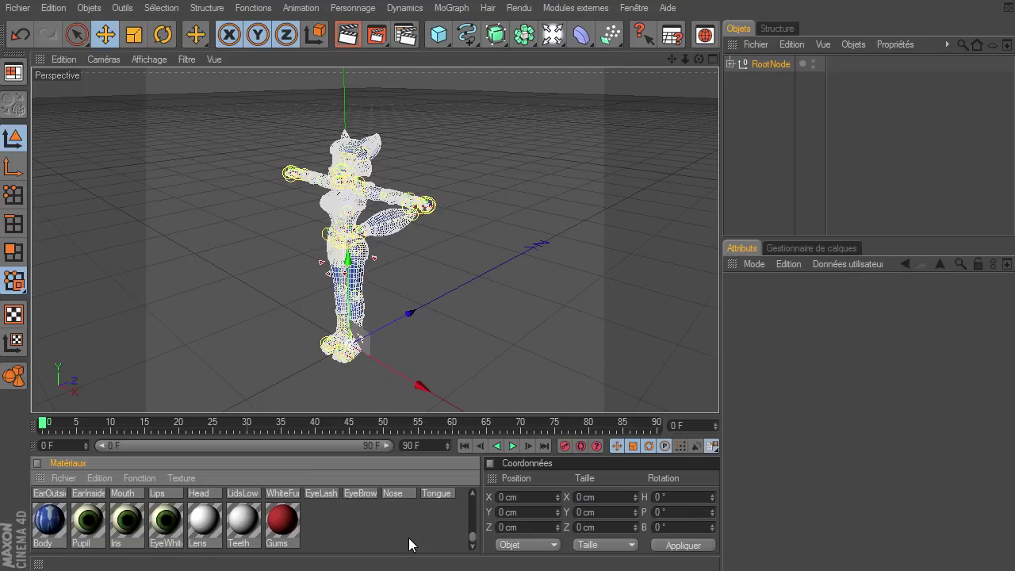
click(541, 327)
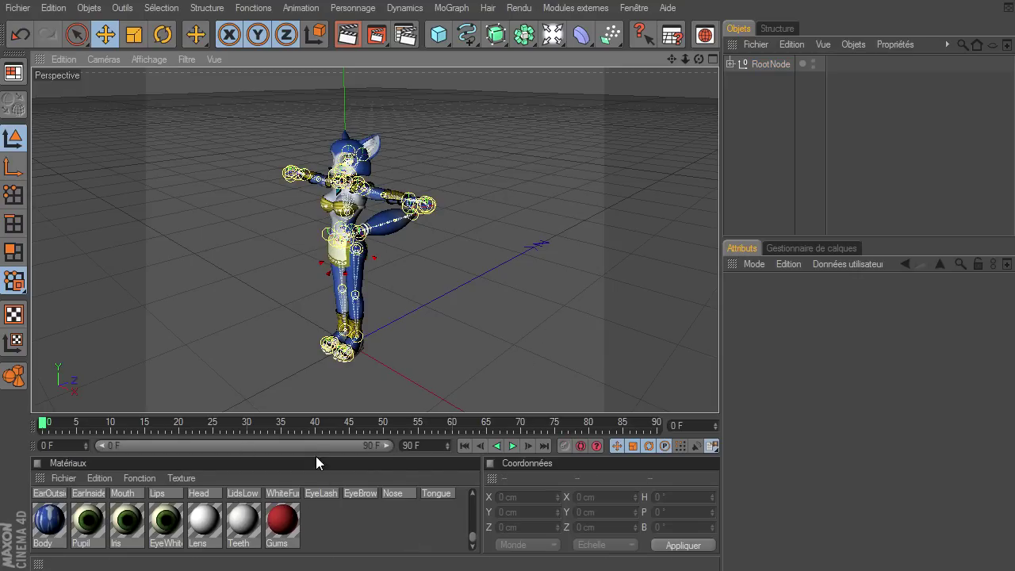
click(197, 517)
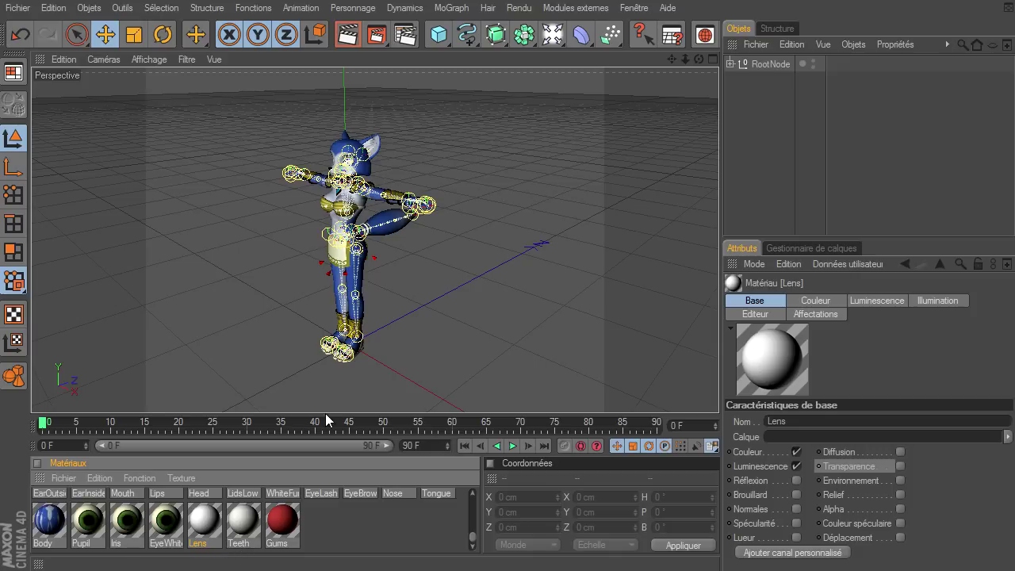
- Zoom in on the face and give the Lens material Couleur and Luminescence off, Transparence on
mouse_move(683, 60)
mouse_down()
mouse_move(730, 391)
mouse_move(718, 393)
mouse_up()
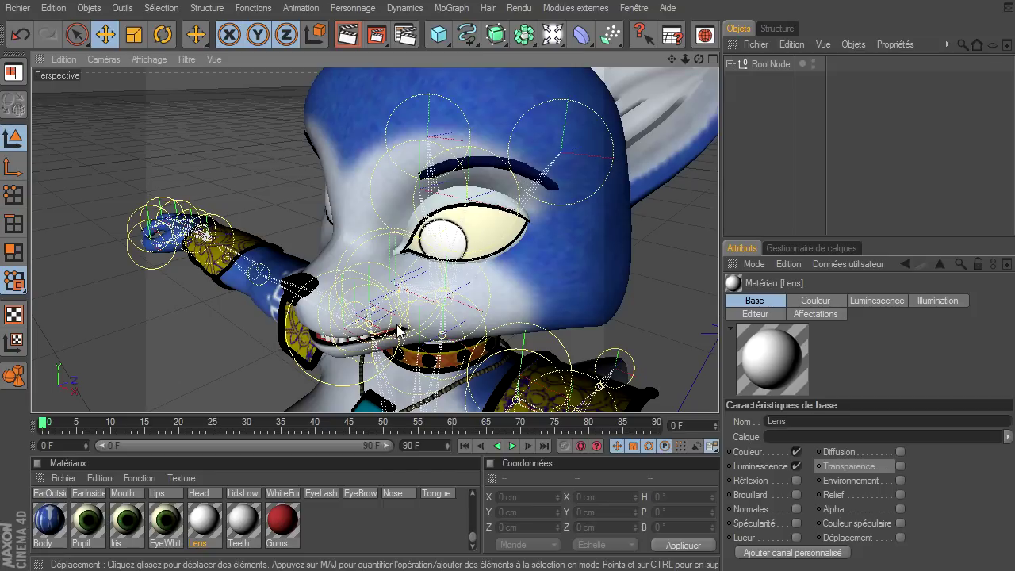
click(164, 530)
click(204, 530)
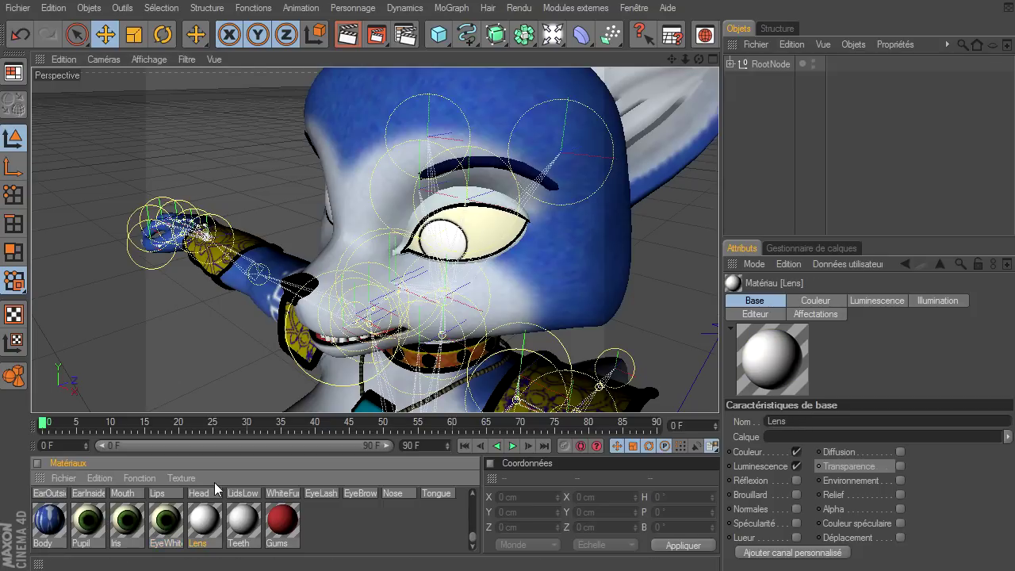
click(796, 452)
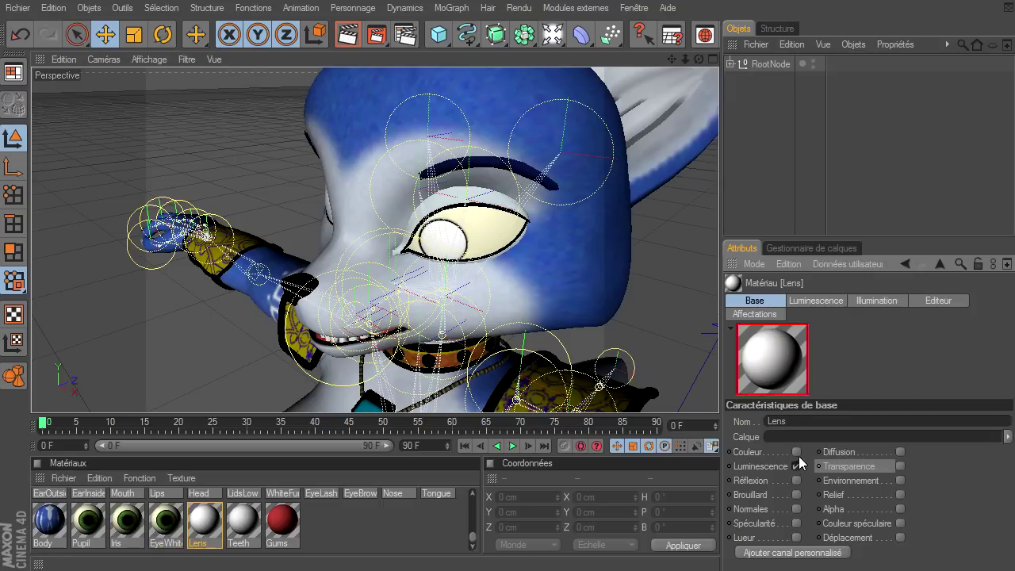
click(796, 466)
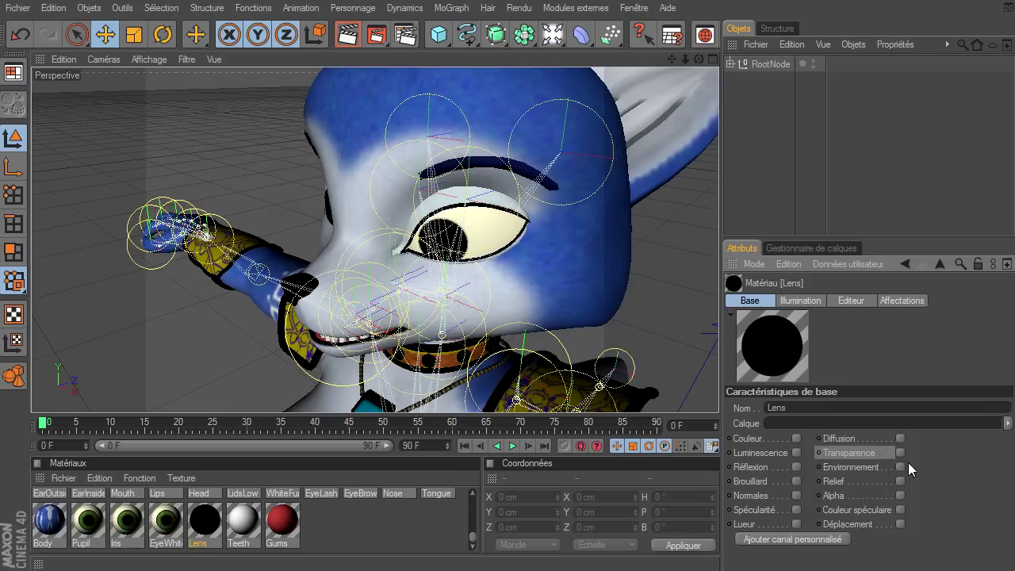
click(900, 452)
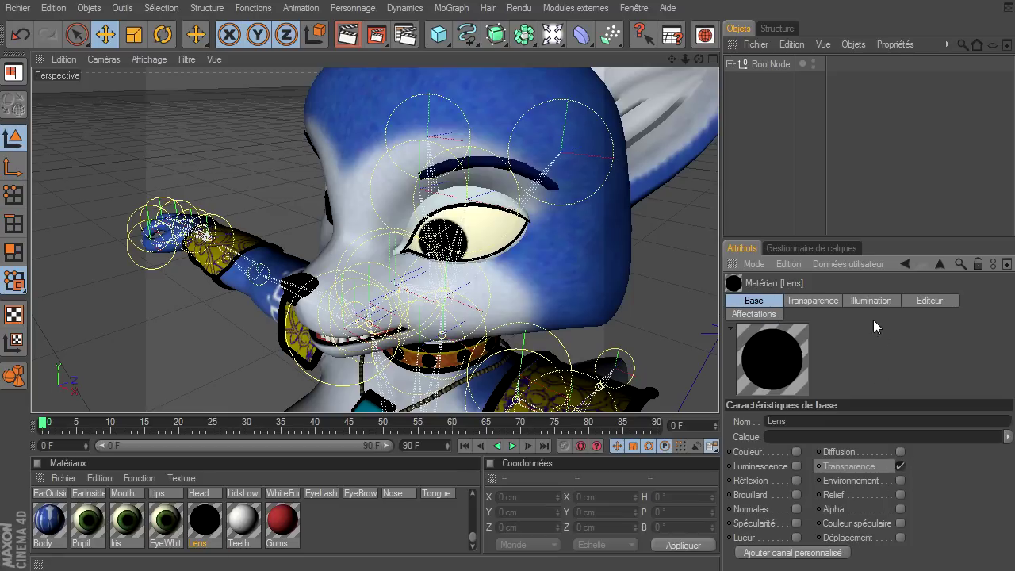
- Set Lens transparency to 100% intensity with white colour and render the view to check the eyes
click(804, 302)
drag(874, 471, 992, 475)
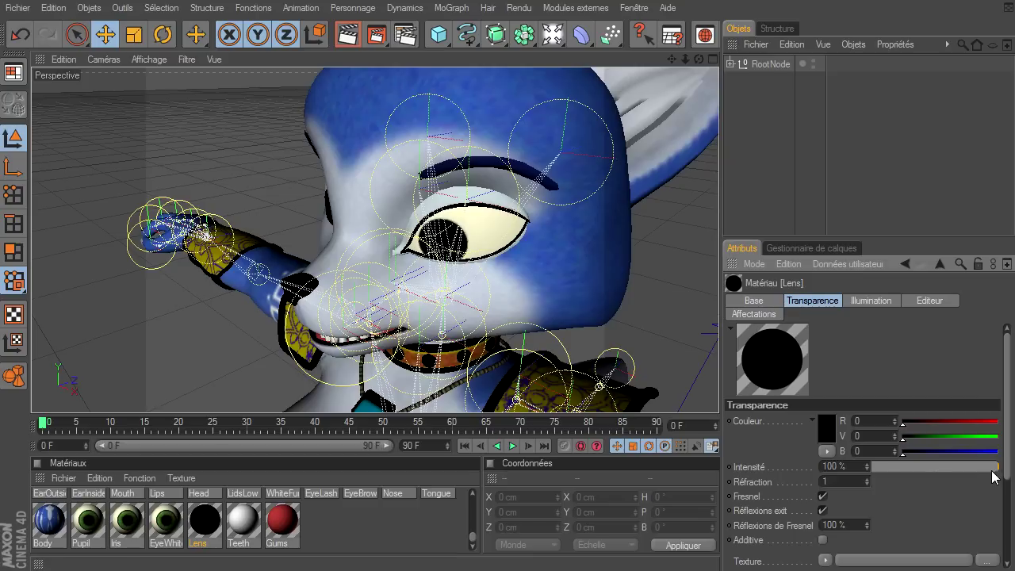
click(826, 428)
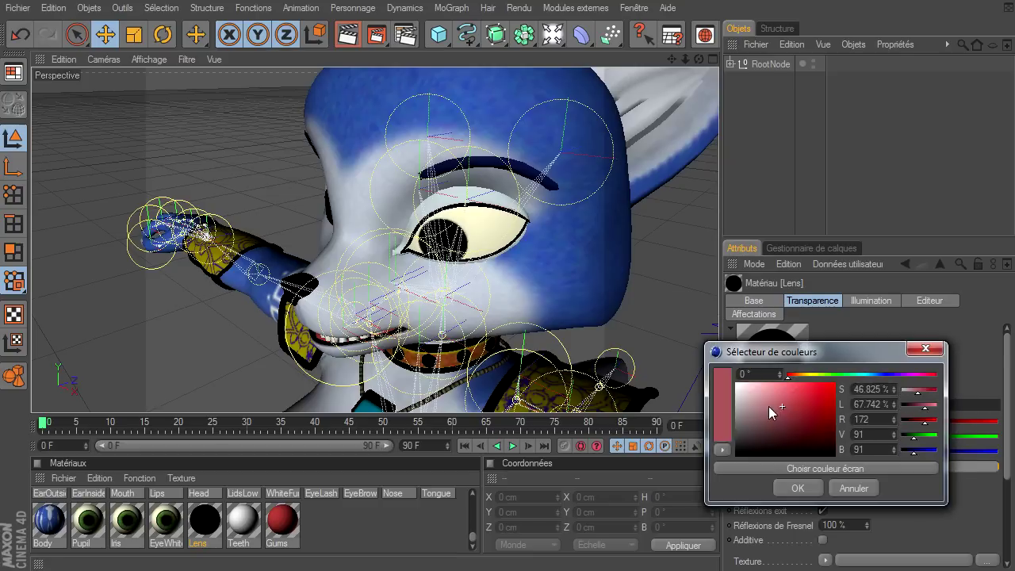
click(796, 489)
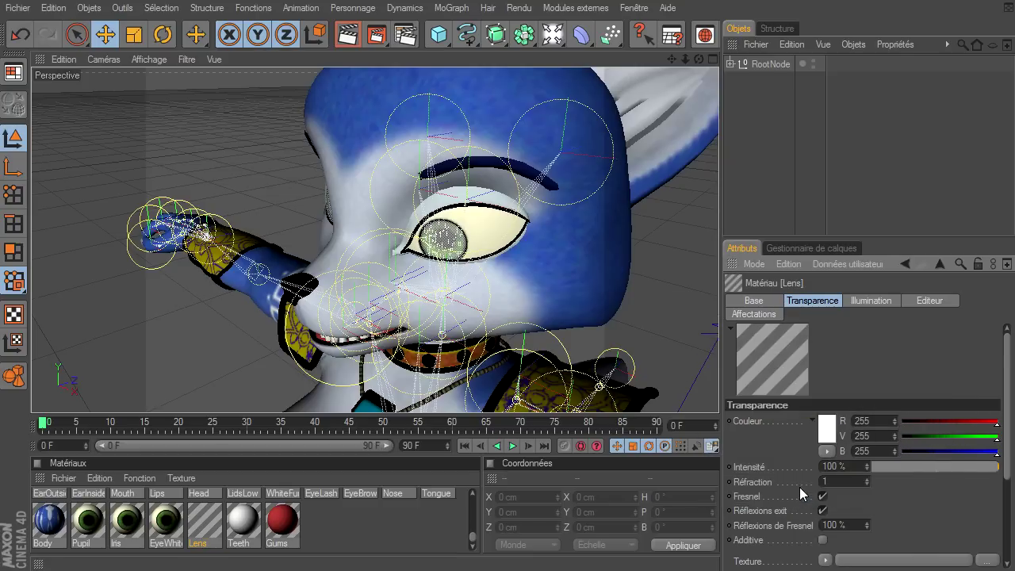
click(396, 524)
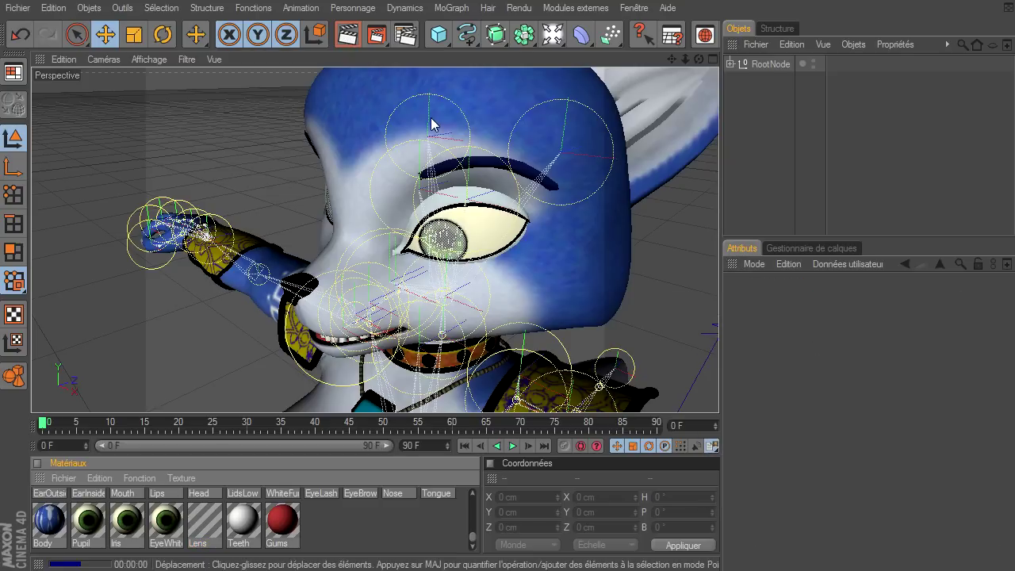
key(ctrl+r)
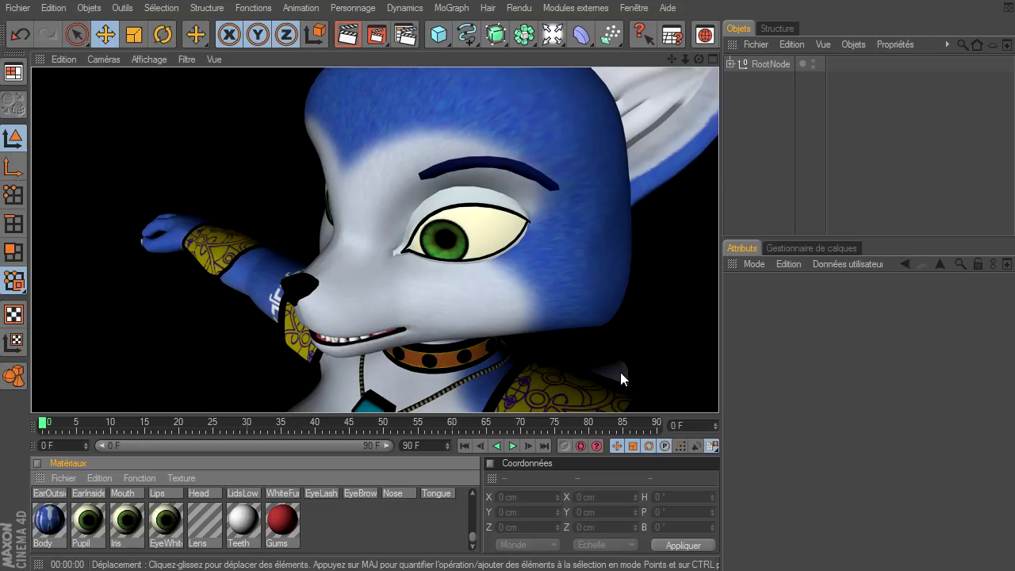
- Lower the Lens transparency intensity to 90% and test-render the eyes
double_click(209, 523)
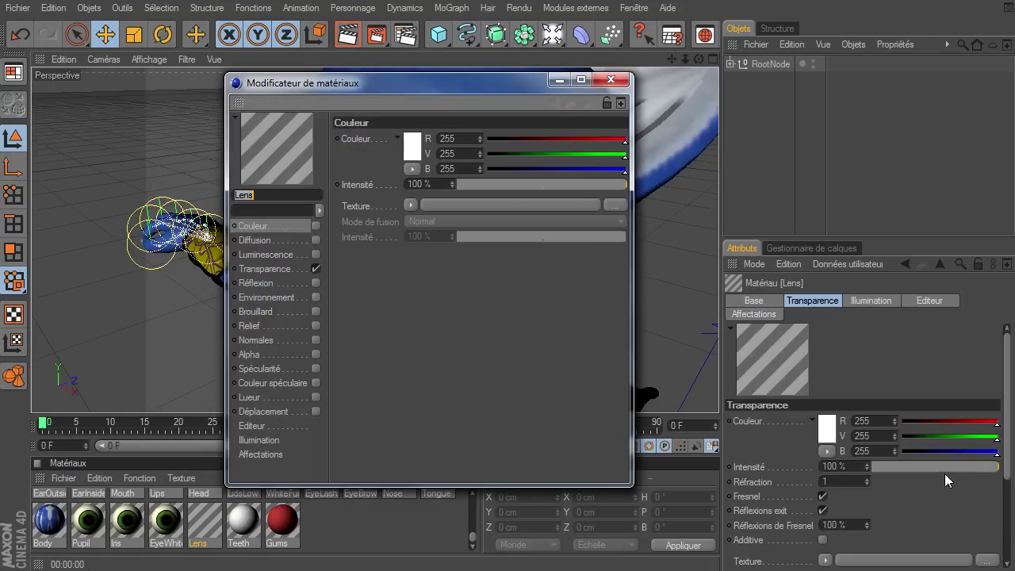
click(612, 80)
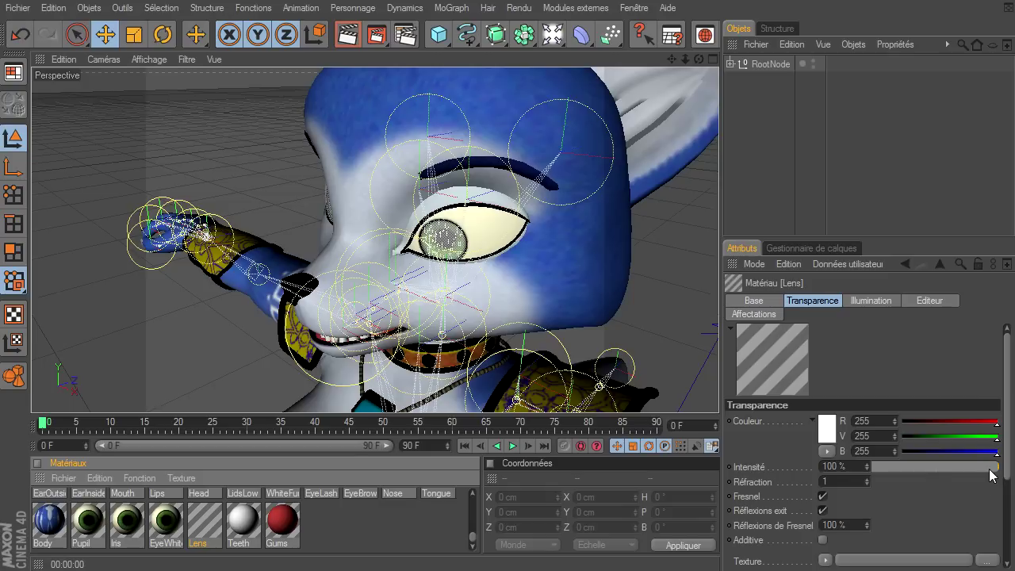
drag(996, 467, 990, 471)
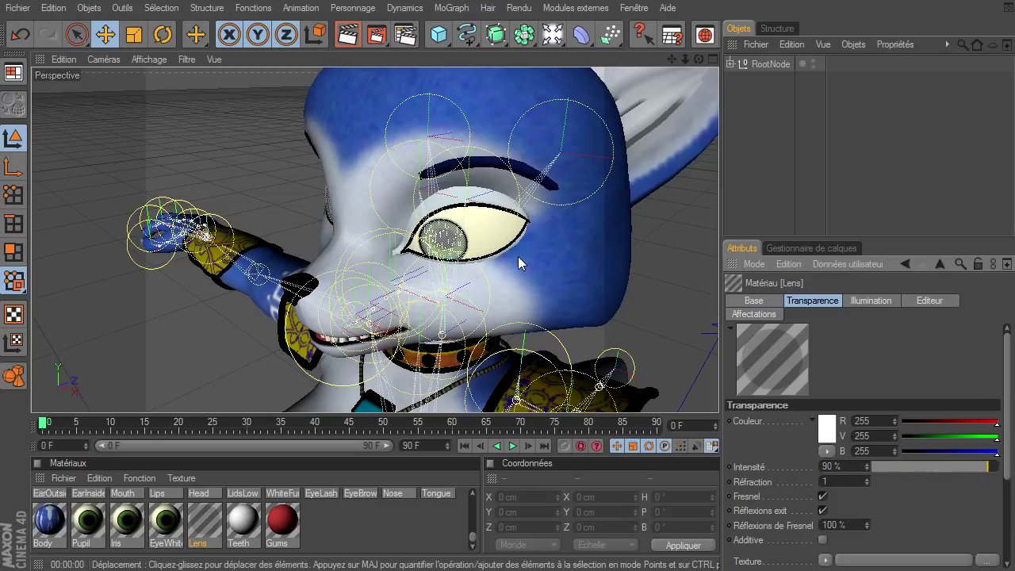
click(348, 35)
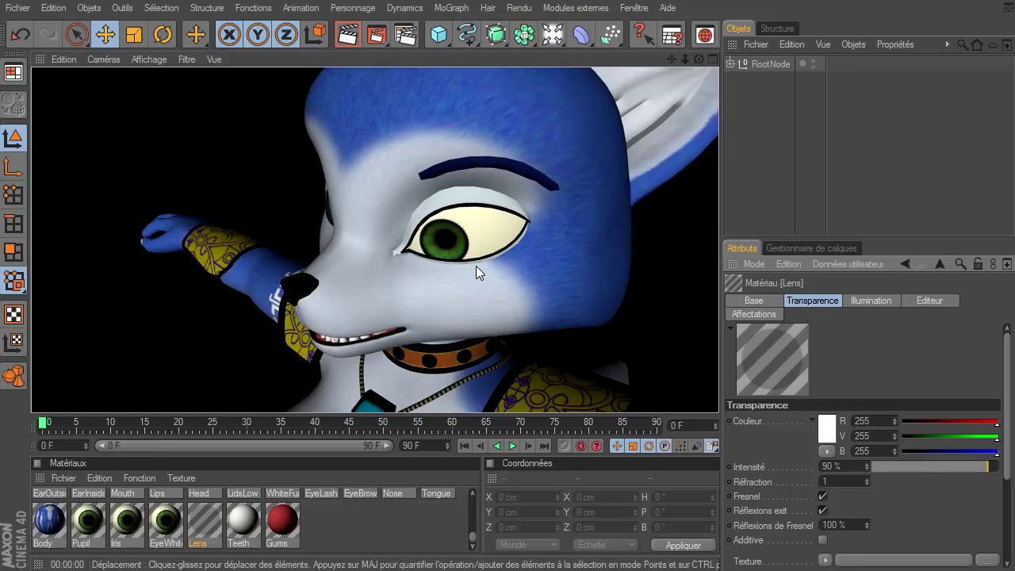
click(374, 531)
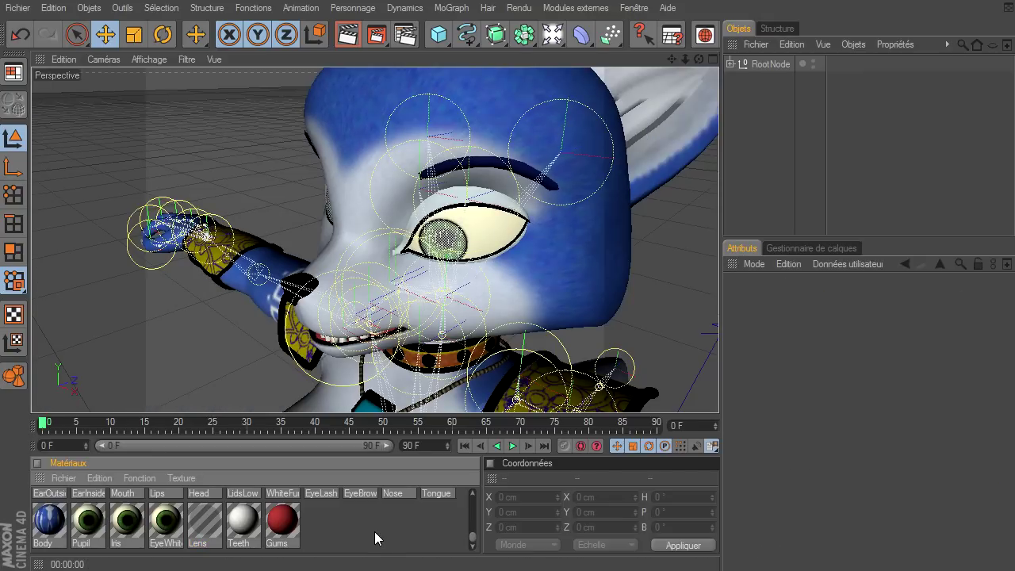
- Enable Spécularité on the Lens material, render to check highlights, then frame the whole character
double_click(205, 522)
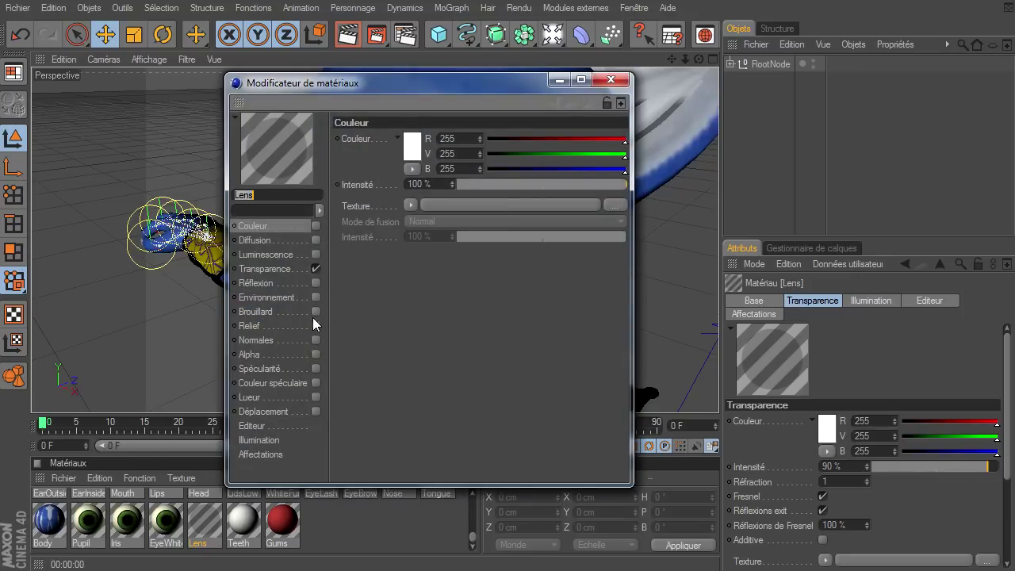
click(316, 370)
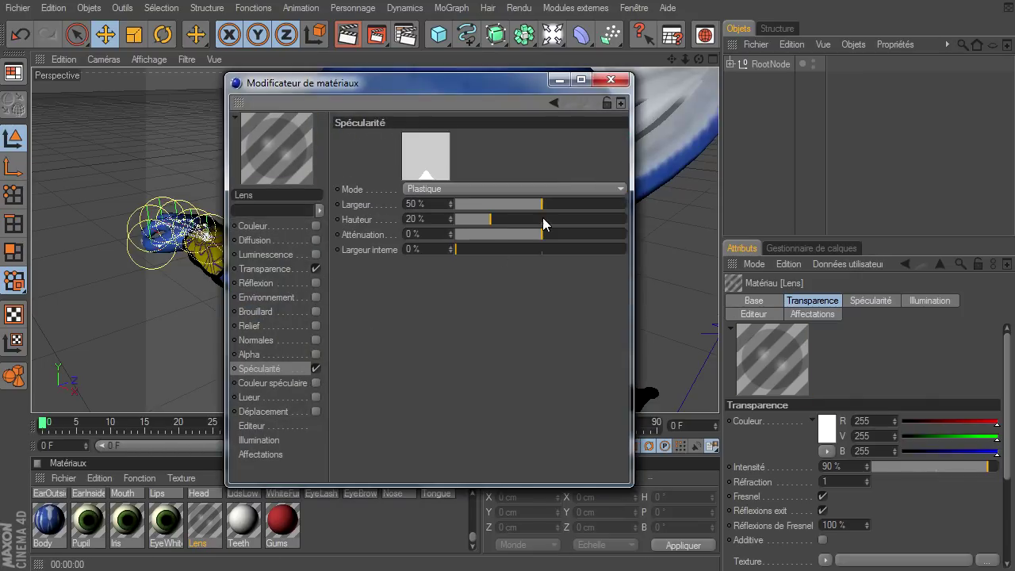
click(611, 79)
click(355, 40)
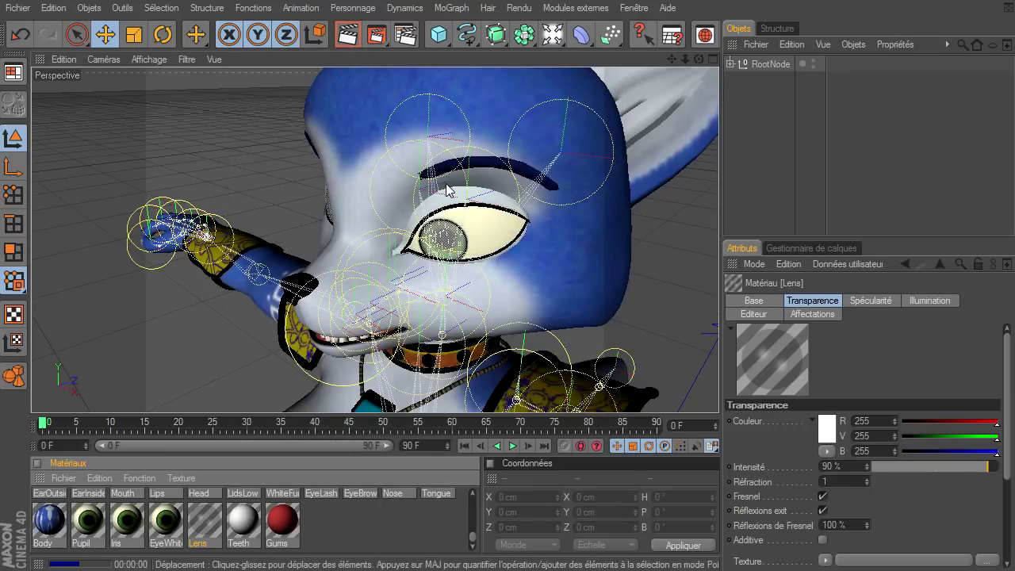
click(362, 532)
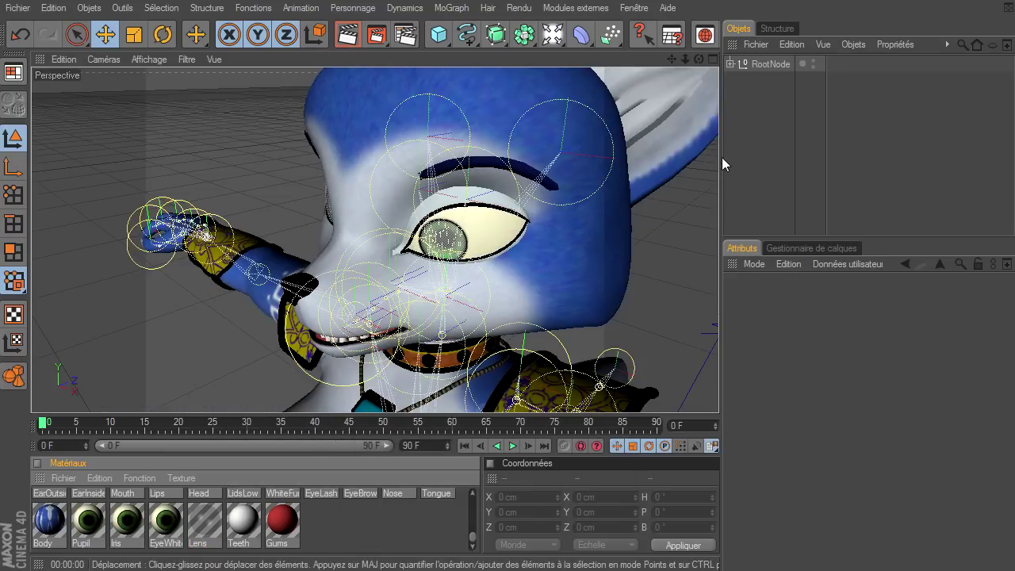
key(h)
drag(677, 60, 718, 390)
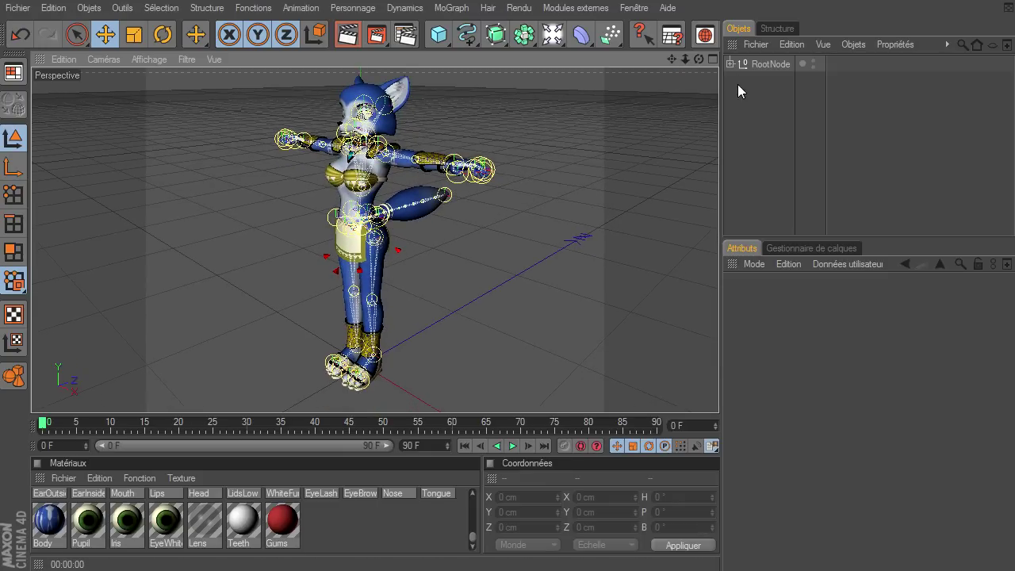
- Expand kryTailBindings_4742 down through tail01–tail05 to inspect the tail bones, then collapse and deselect it
click(731, 62)
click(794, 93)
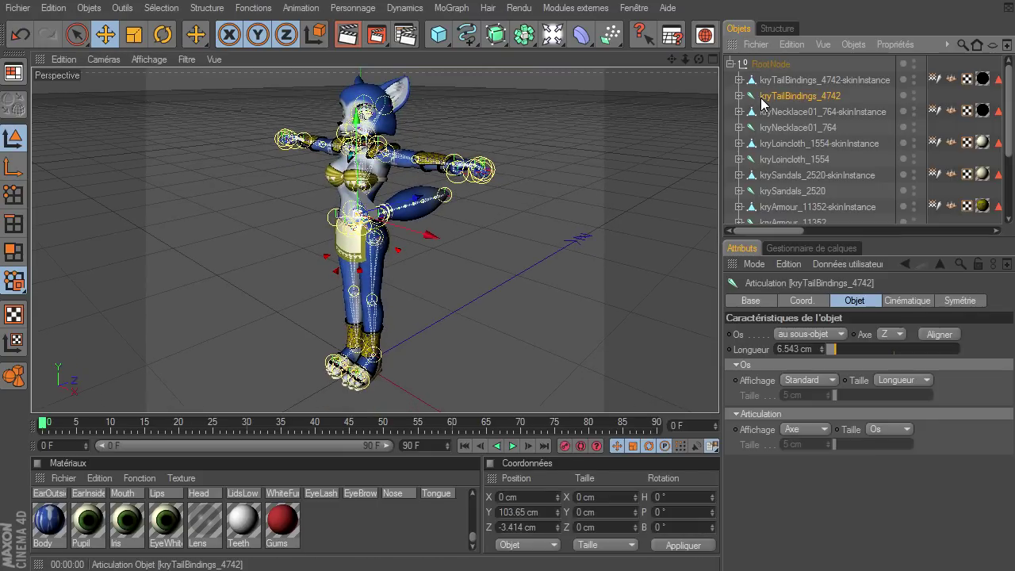
click(739, 96)
click(747, 112)
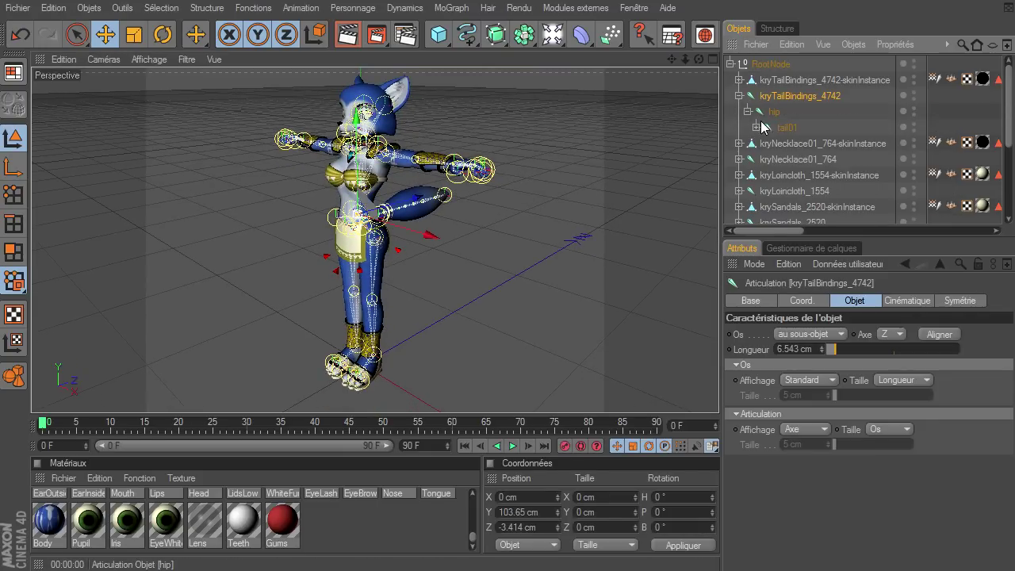
click(757, 128)
click(765, 143)
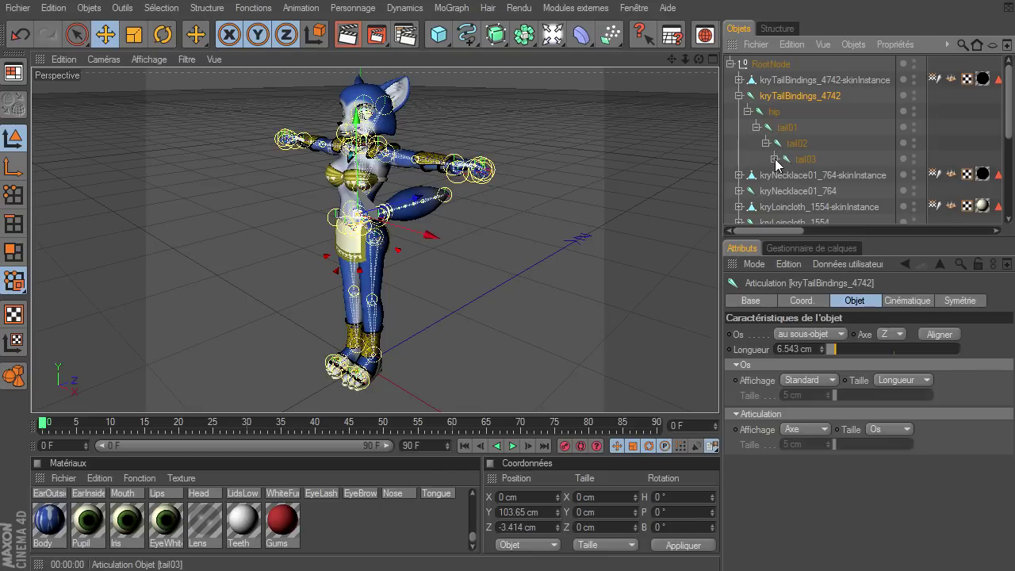
click(775, 159)
click(783, 174)
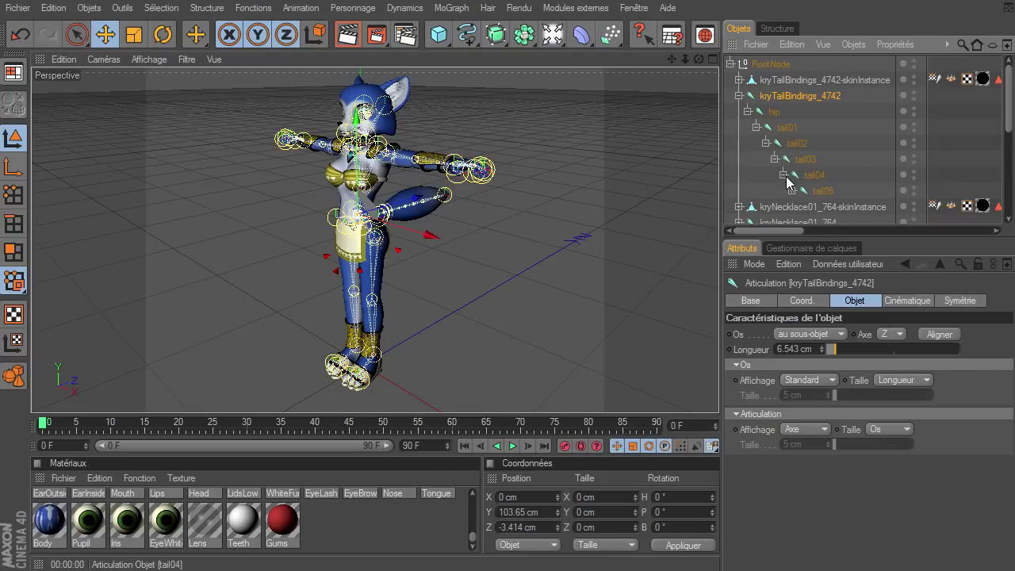
click(739, 96)
click(670, 123)
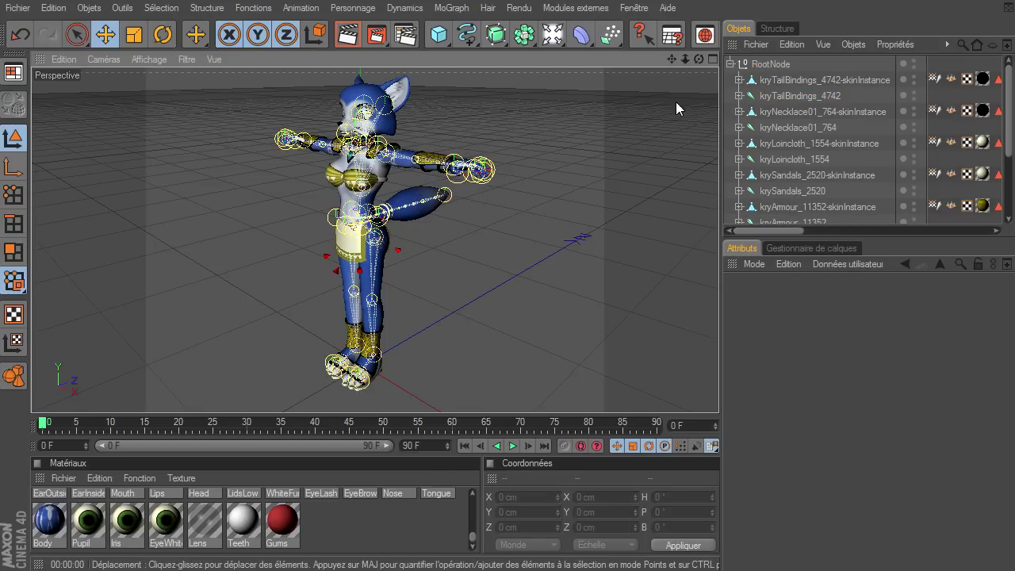
- Restrict the selection filter to Articulation (joints) only and select Krystal's left shoulder joint
click(709, 58)
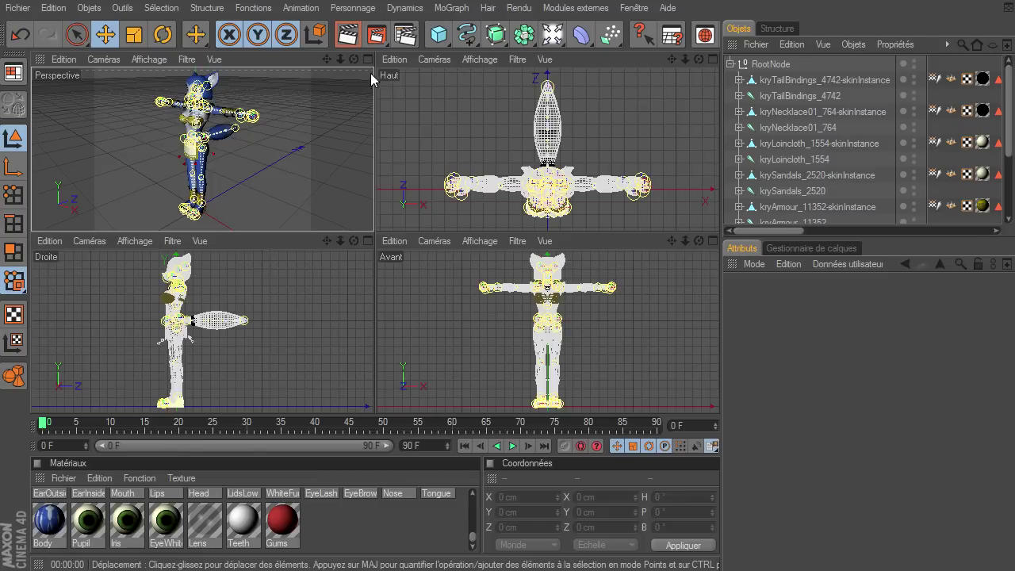
click(368, 59)
mouse_move(681, 60)
mouse_down()
mouse_move(715, 398)
mouse_move(665, 65)
mouse_up()
click(468, 270)
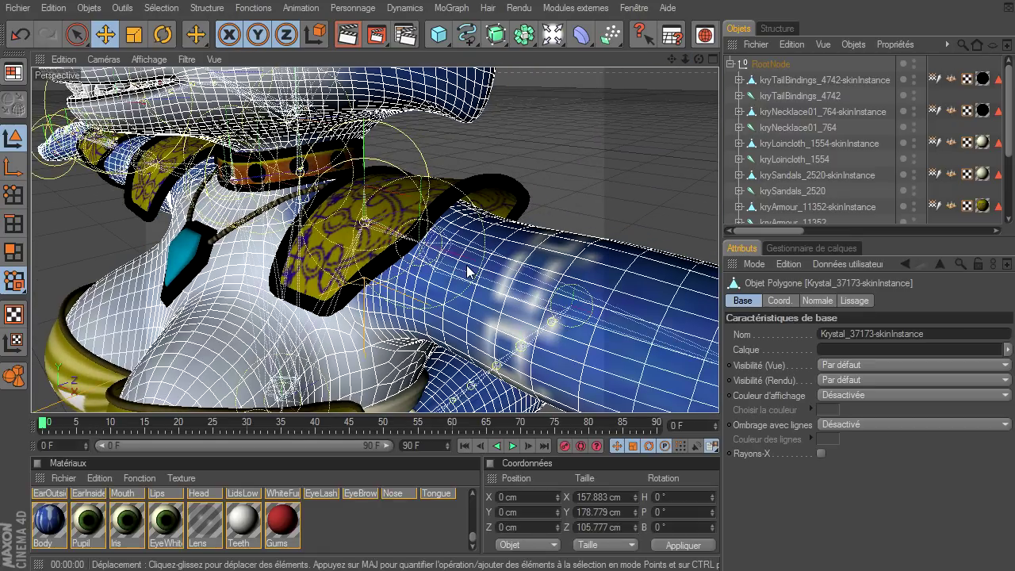
click(650, 39)
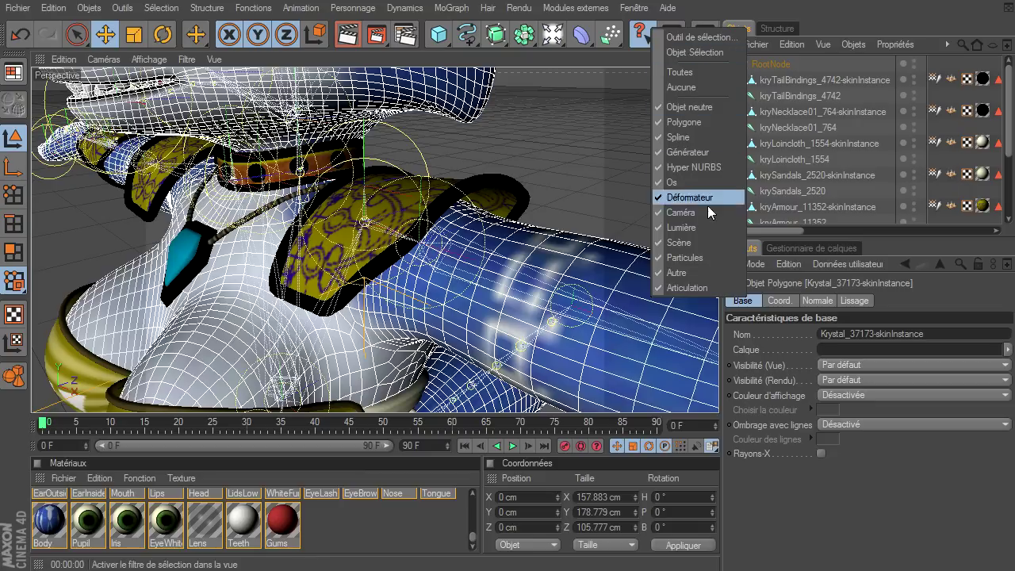
click(681, 87)
click(643, 38)
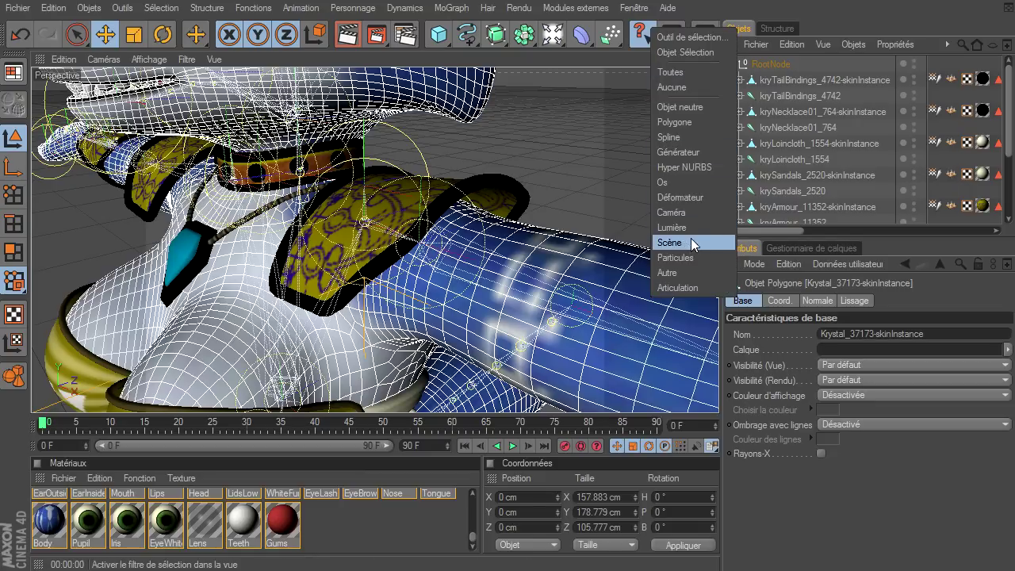
click(677, 287)
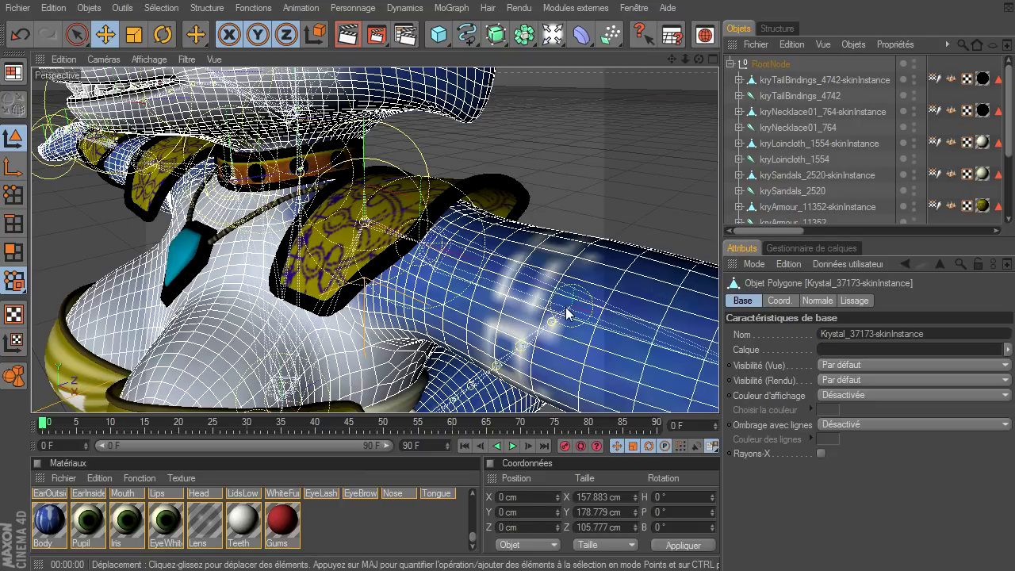
click(566, 313)
- Test-rotate Krystal's lShldr joint, swinging the arm toward the hip, then undo it
mouse_move(684, 57)
mouse_down()
mouse_move(724, 392)
mouse_move(678, 55)
mouse_up()
key(r)
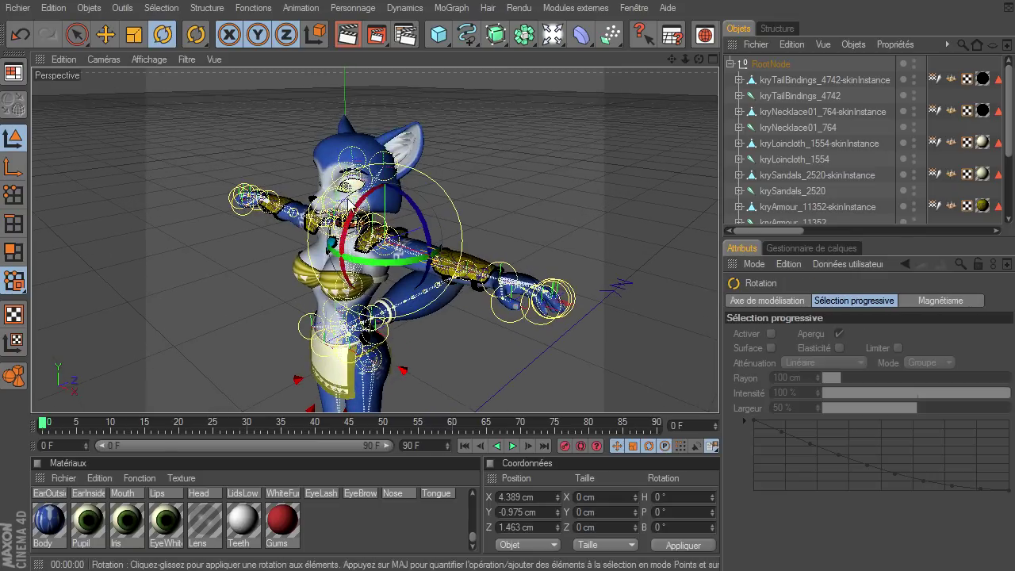
drag(413, 248, 416, 252)
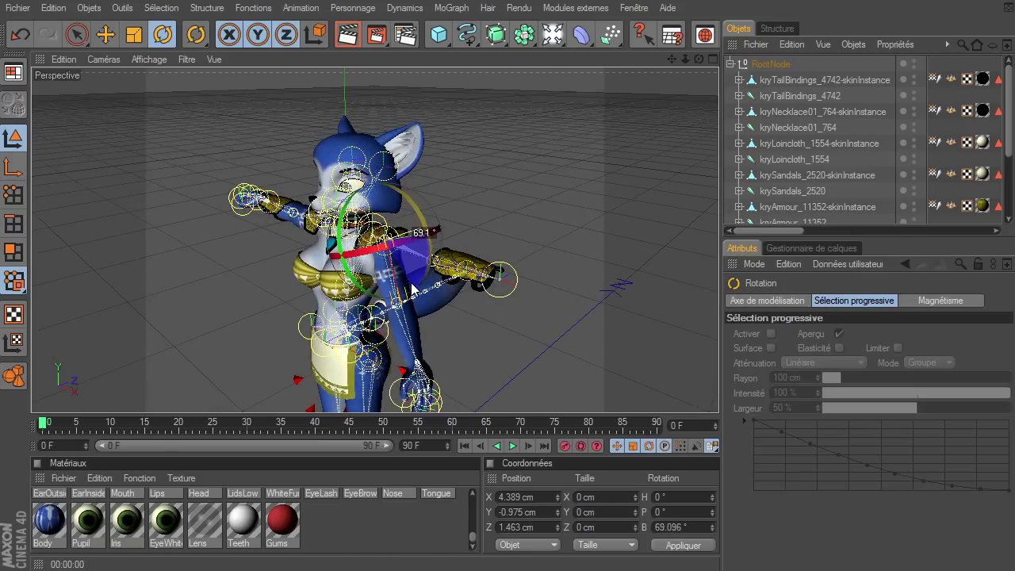
mouse_move(414, 252)
mouse_down()
mouse_move(300, 268)
mouse_move(402, 288)
mouse_up()
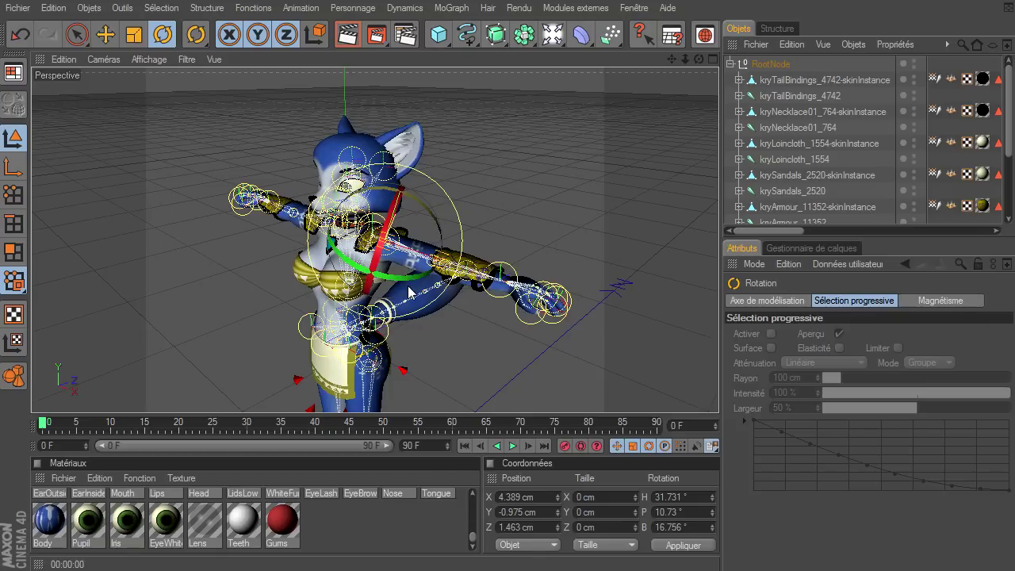
key(ctrl+z)
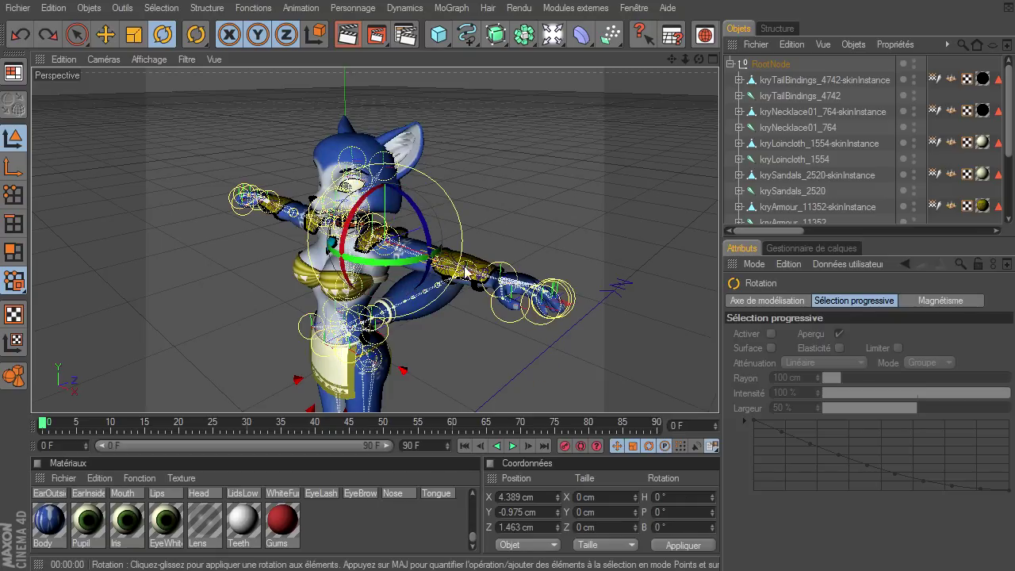
- Test-swing the lThigh joint outward, undo it, and clear the joint selection
drag(679, 60, 650, 62)
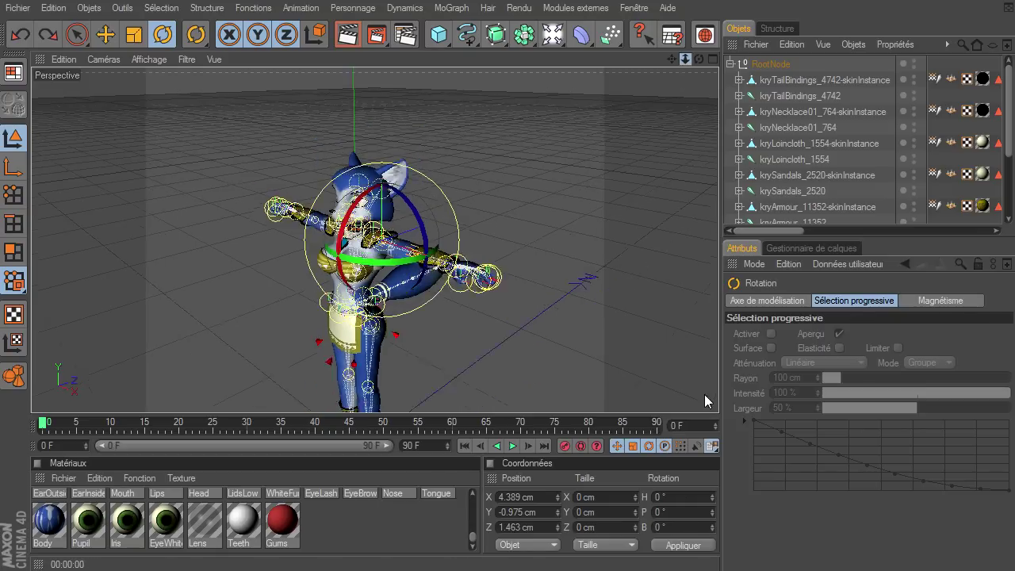
click(371, 345)
mouse_move(371, 345)
mouse_down()
mouse_move(355, 240)
mouse_move(427, 149)
mouse_up()
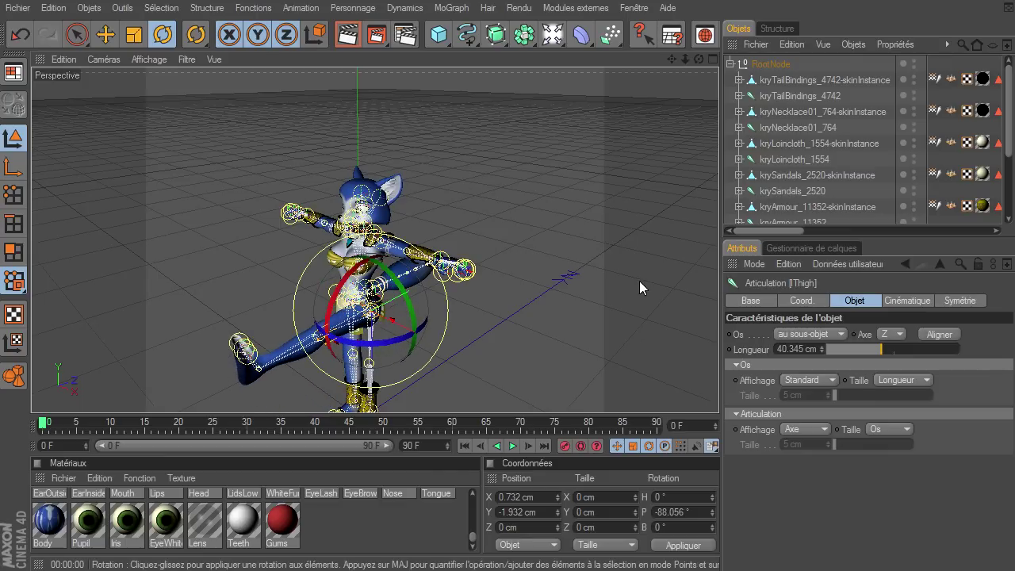
key(ctrl+z)
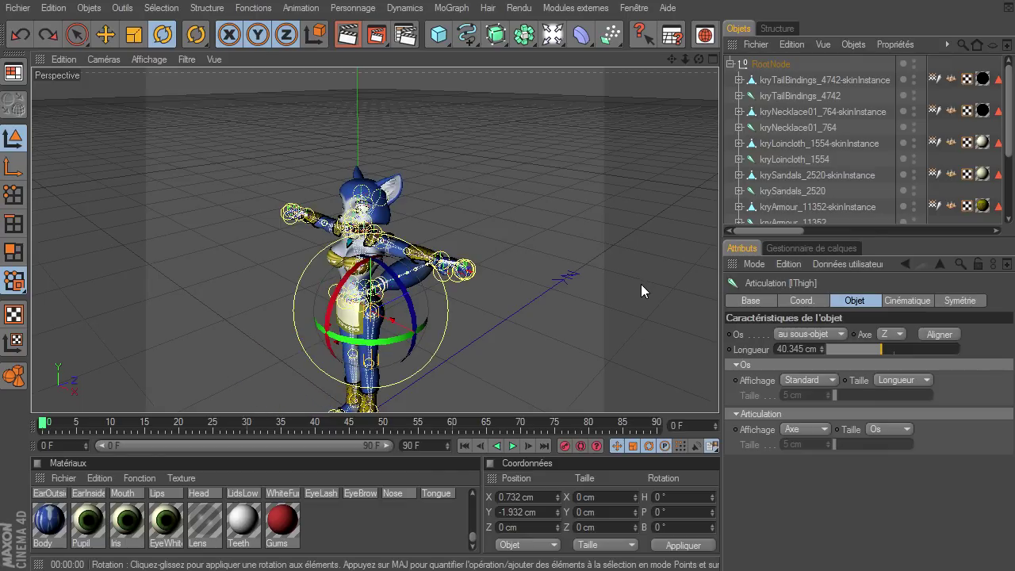
key(ctrl+y)
click(79, 37)
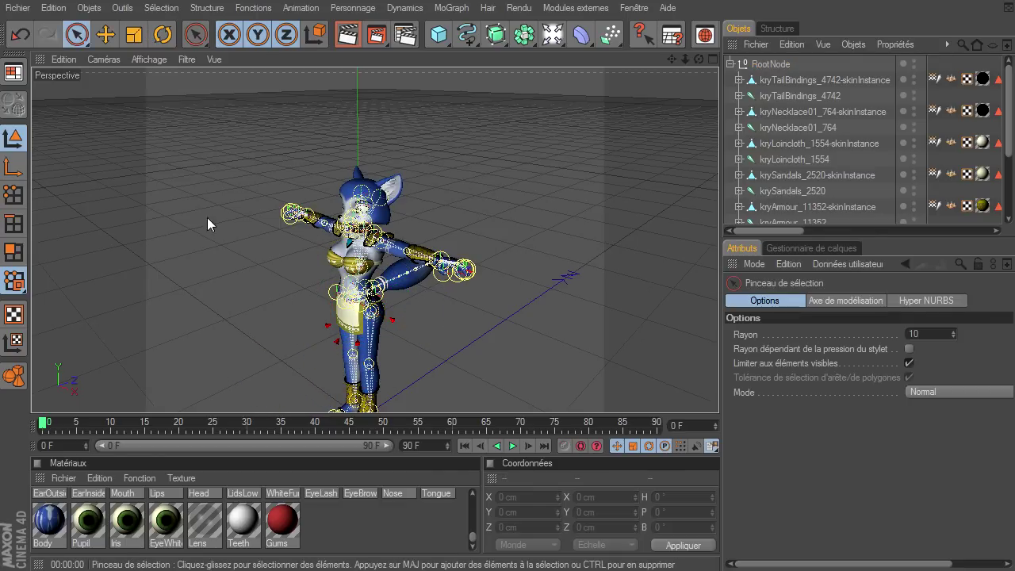
- Select the sol et fond and Eclairage groups in the object manager
drag(671, 58, 244, 295)
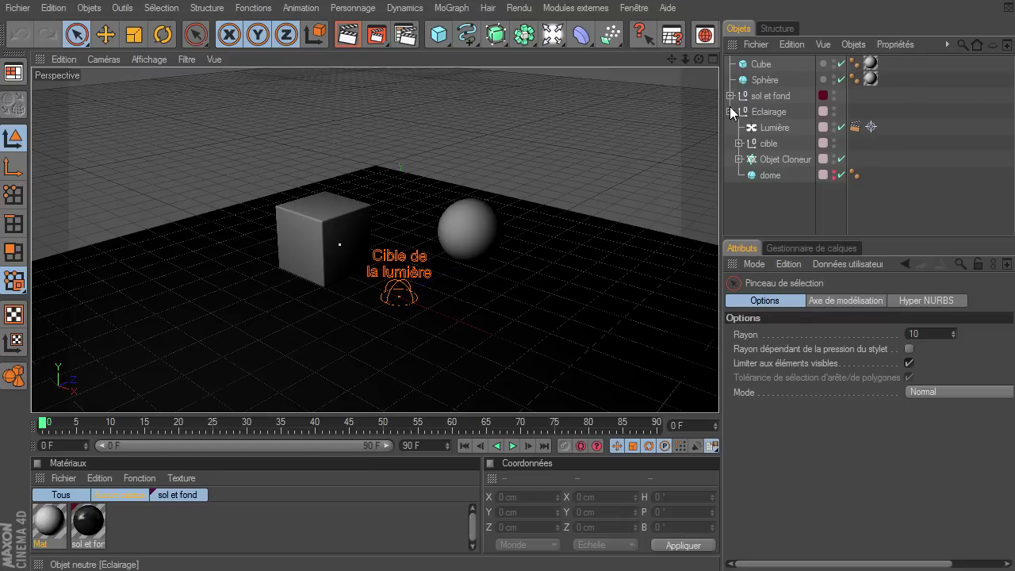
click(730, 112)
click(768, 96)
ctrl+click(761, 113)
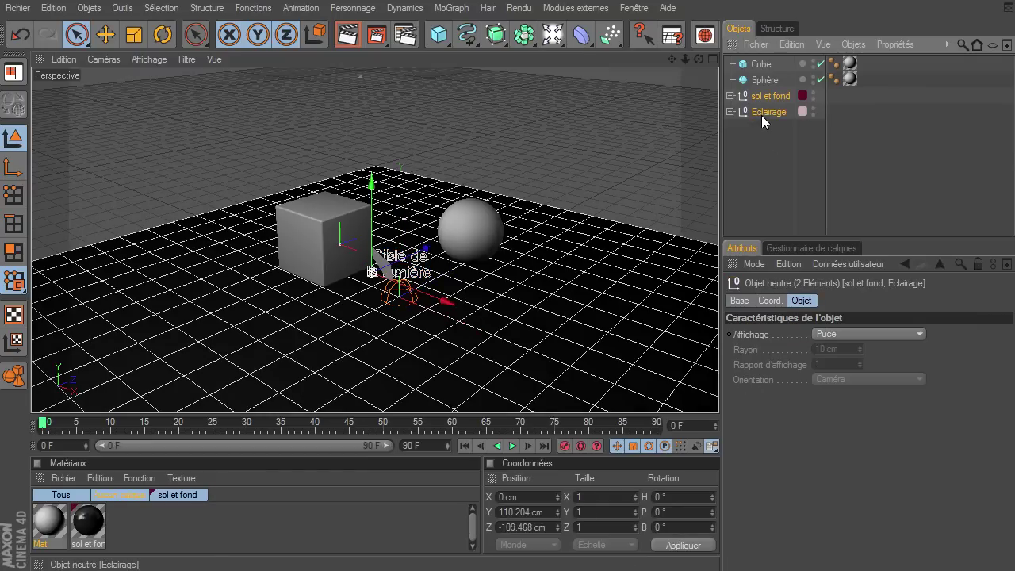
- Paste the floor-and-background and lighting groups into the starfox.c4d scene
click(634, 8)
click(673, 406)
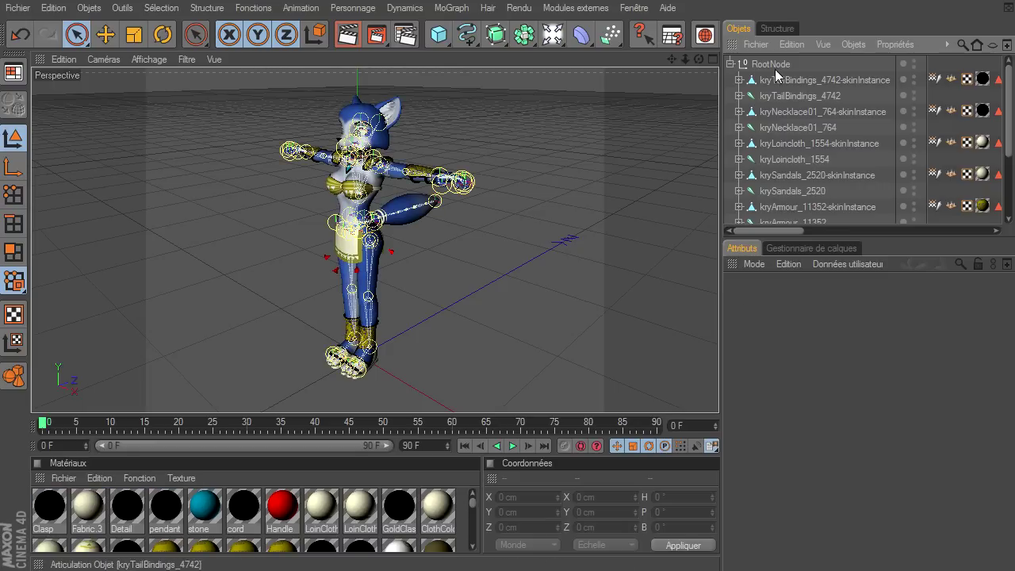
click(729, 64)
key(ctrl+v)
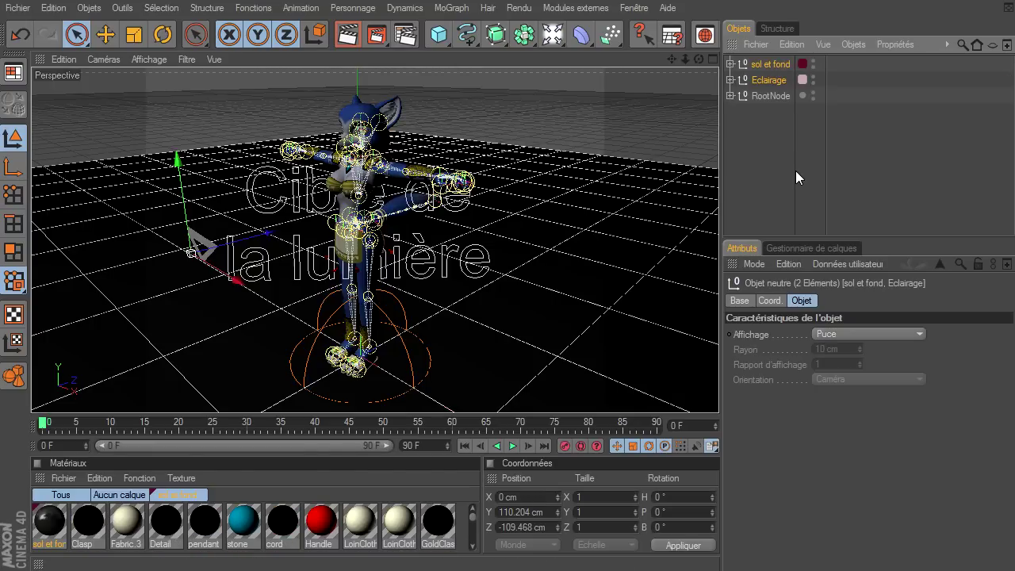
click(774, 169)
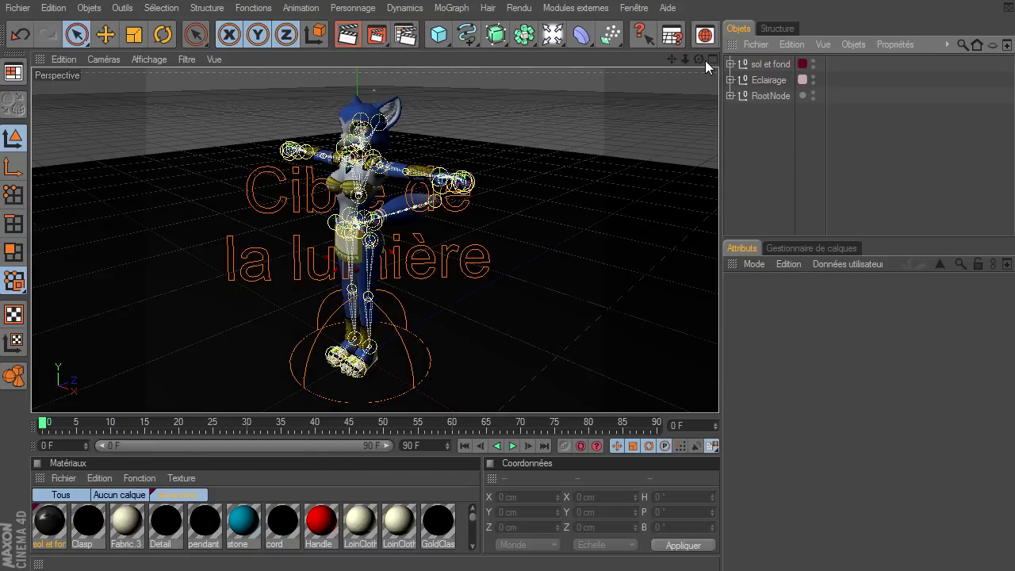
- Frame Krystal and render a preview of the lit active view
drag(698, 392, 712, 397)
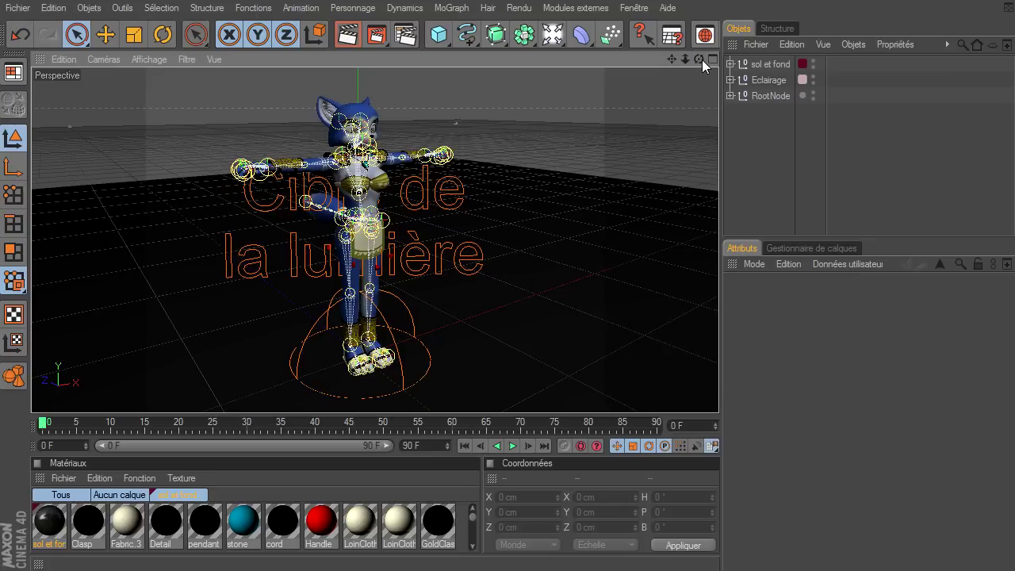
drag(685, 63, 674, 77)
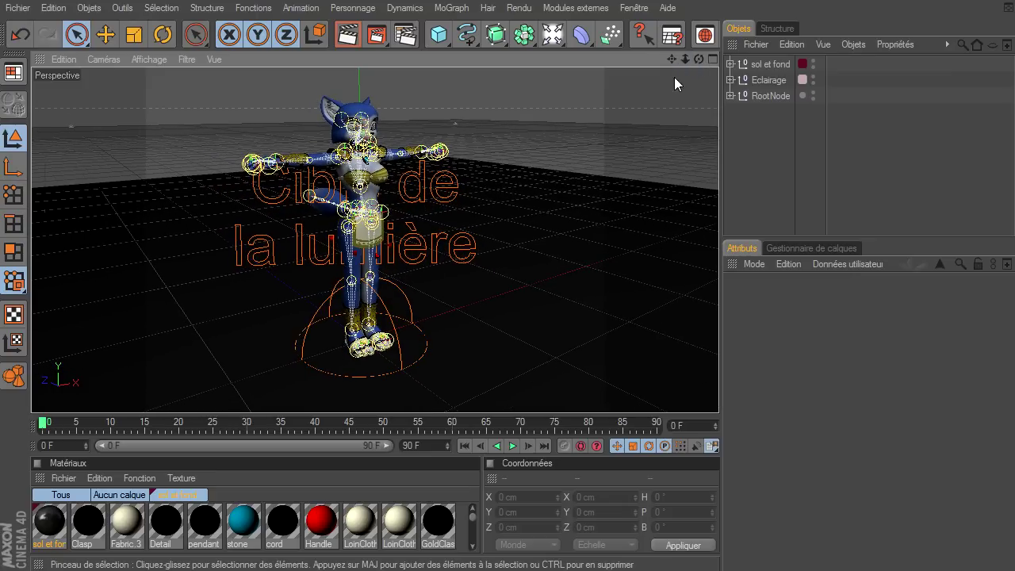
click(348, 36)
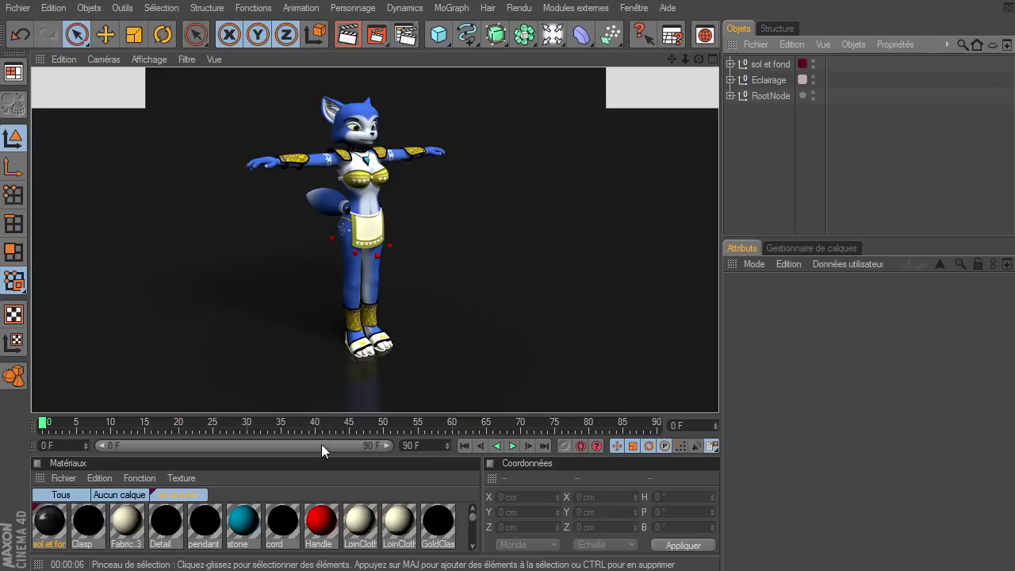
- Give Handle no Couleur or Luminescence, and white Transparence at 100 % intensity
click(333, 533)
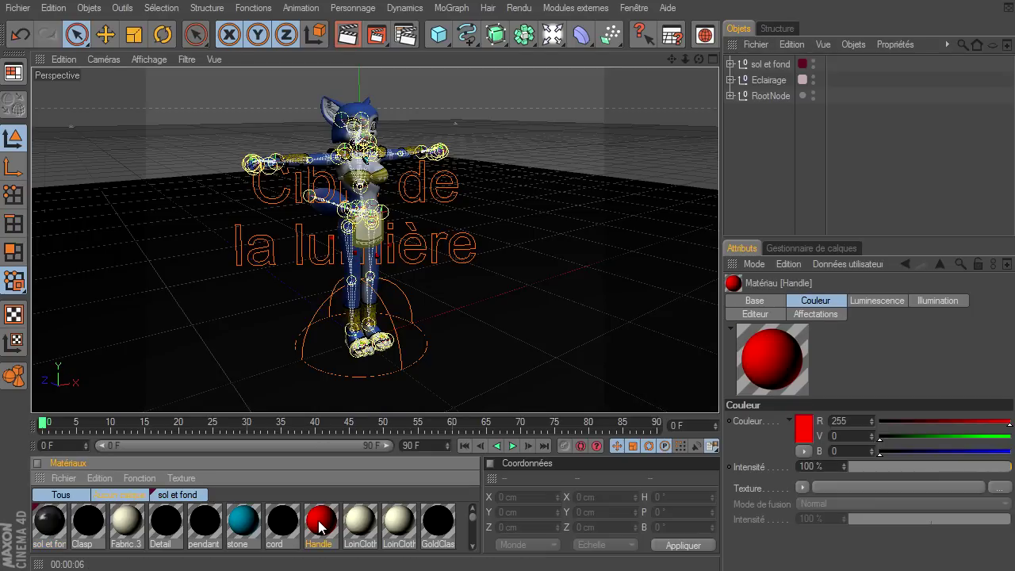
double_click(331, 529)
click(315, 254)
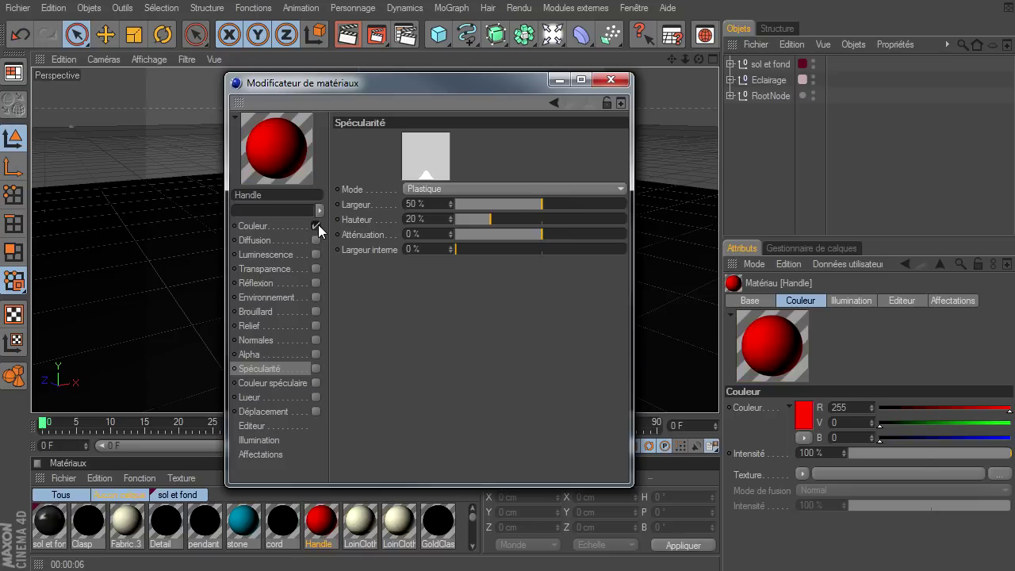
click(318, 224)
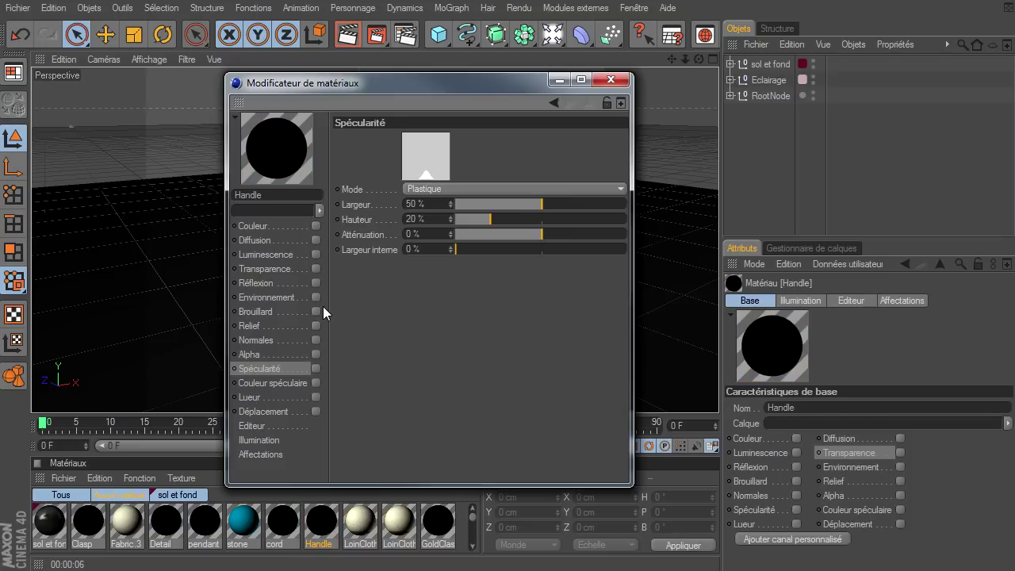
click(316, 269)
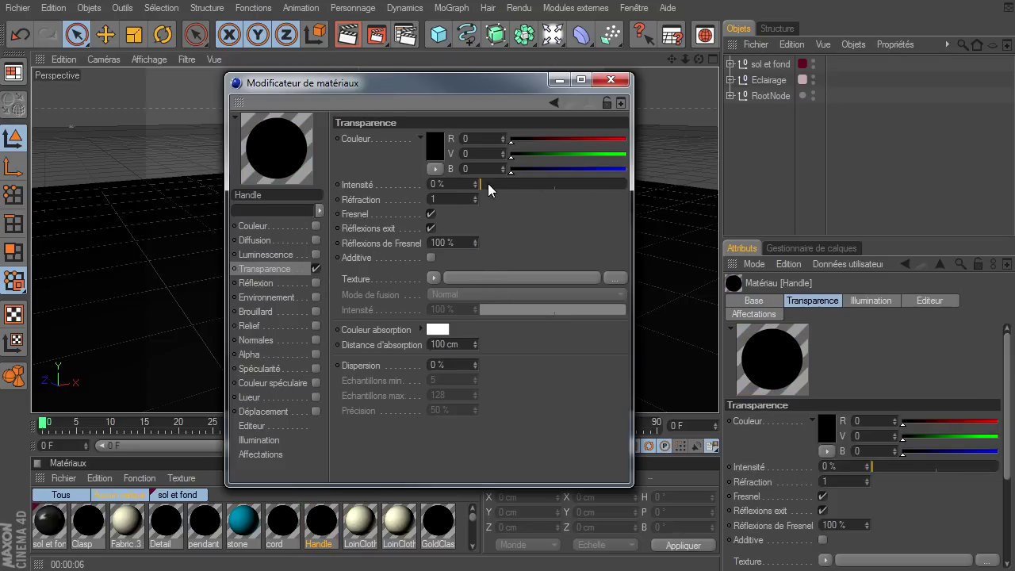
drag(488, 183, 654, 173)
click(436, 143)
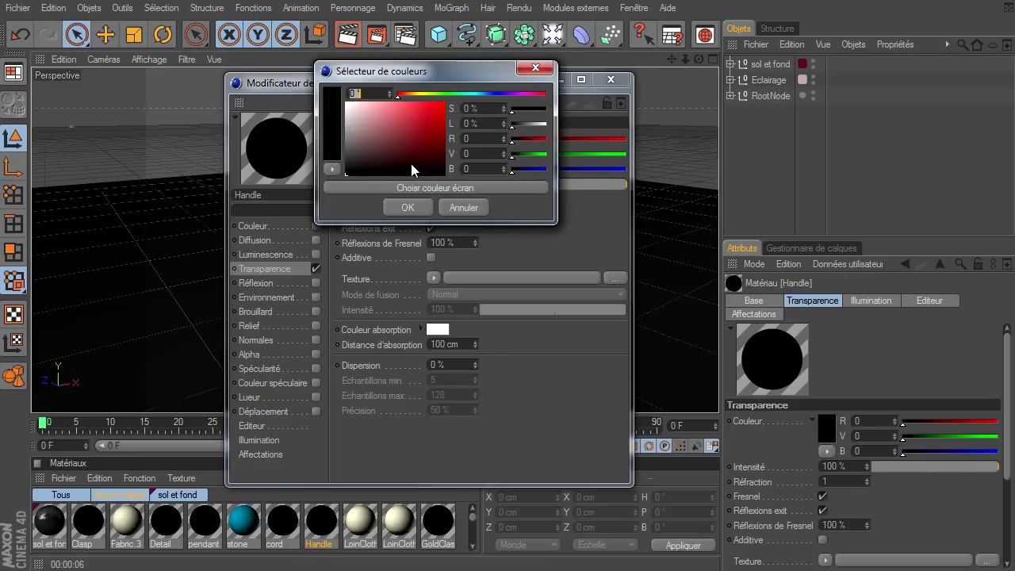
click(394, 204)
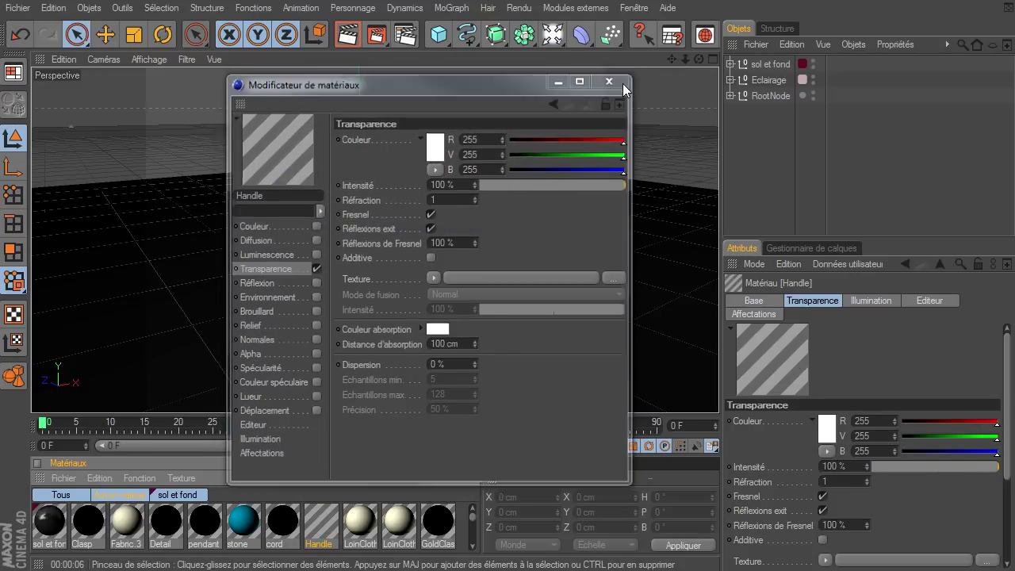
click(621, 80)
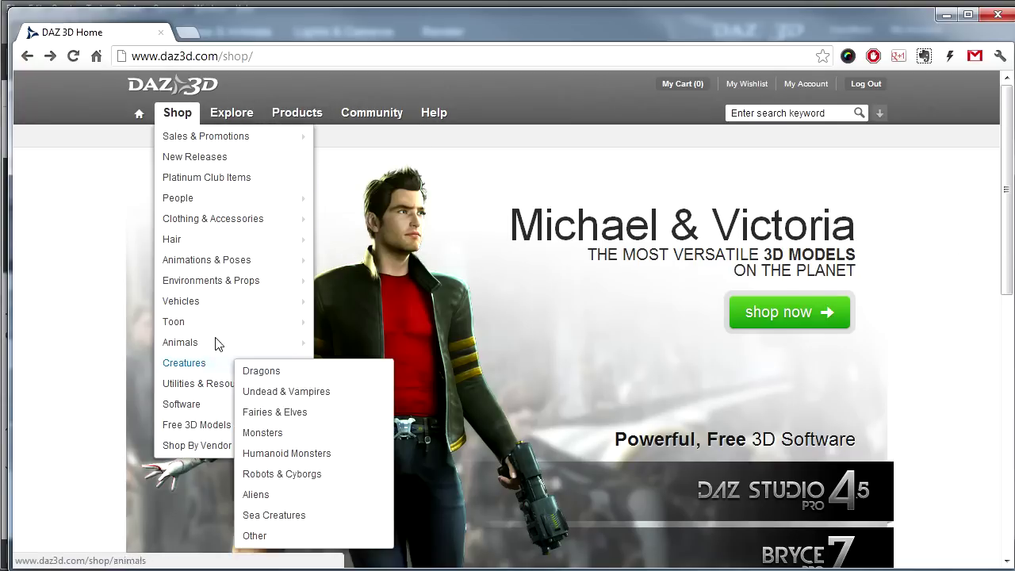
- Open Creatures › Dragons and scroll through its 86 dragon models
mouse_move(184, 362)
click(258, 369)
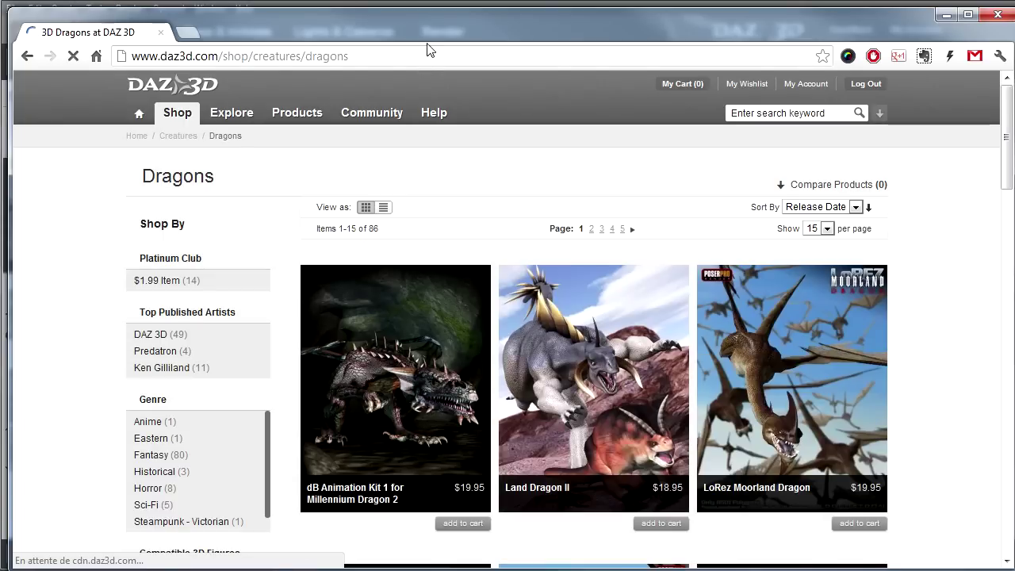
scroll(470, 356, down, 1)
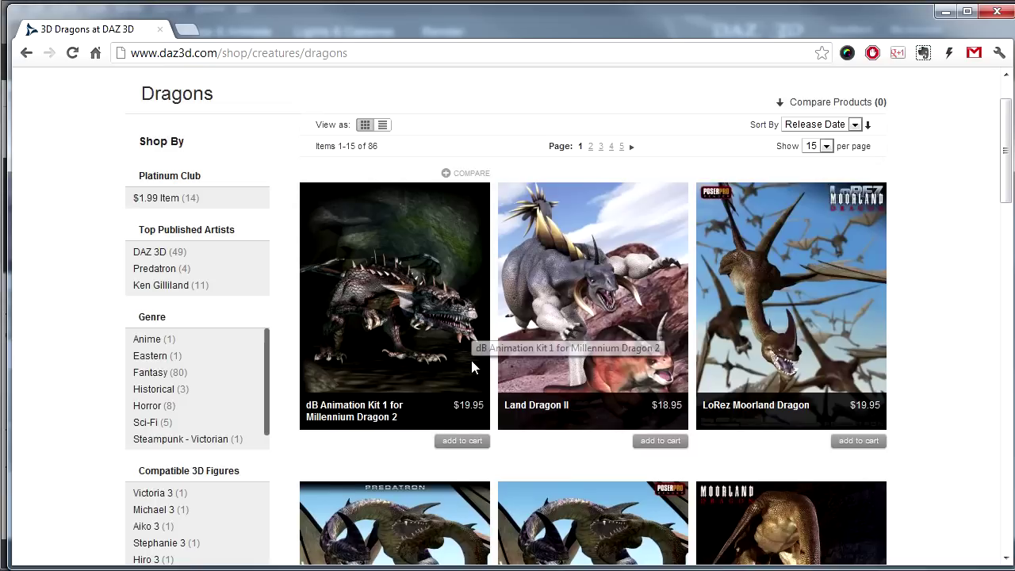
scroll(480, 372, down, 3)
scroll(487, 374, down, 2)
scroll(487, 374, down, 3)
scroll(487, 374, down, 3)
scroll(487, 375, down, 3)
scroll(487, 375, down, 2)
scroll(486, 369, up, 6)
scroll(486, 369, up, 5)
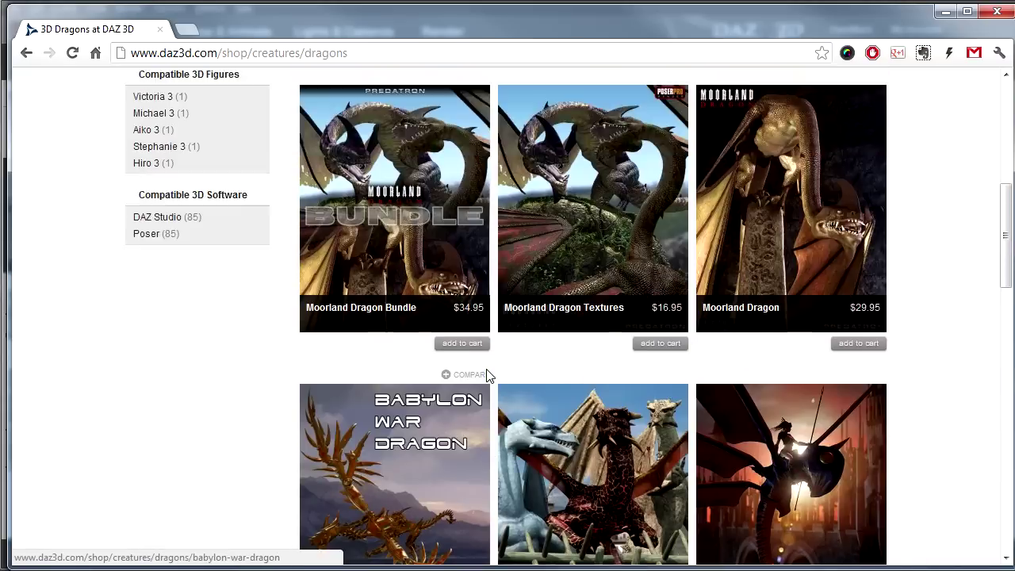
scroll(486, 369, up, 6)
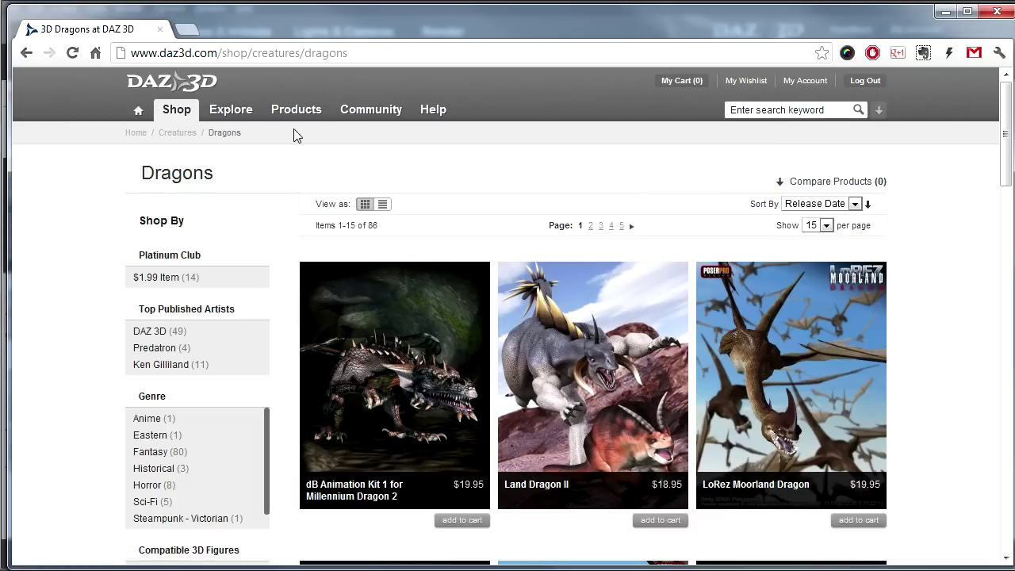
- Open the DAZ Studio 4.5 page and return to its free Pro Windows/Mac download section
mouse_move(296, 110)
click(396, 203)
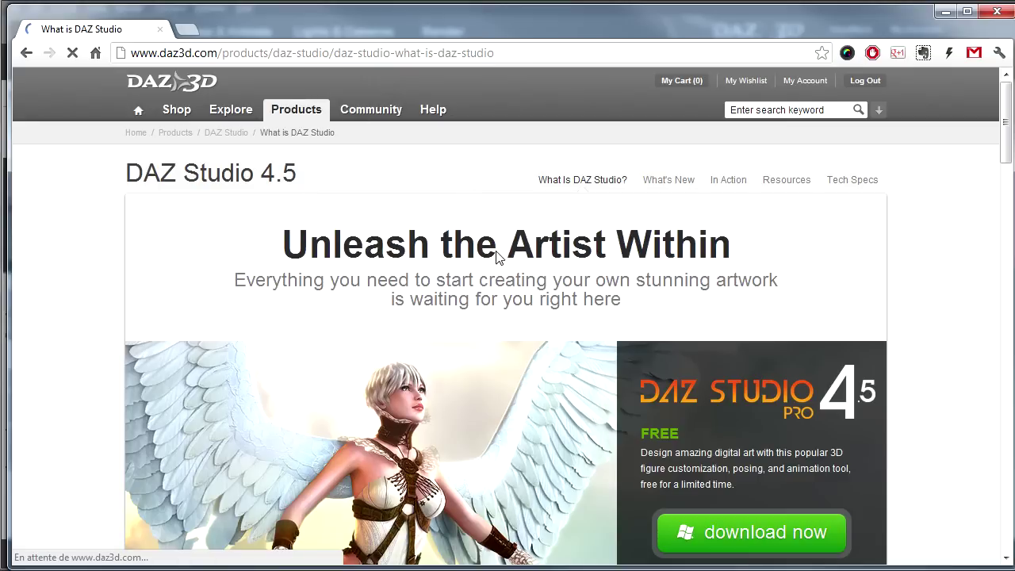
scroll(497, 256, down, 2)
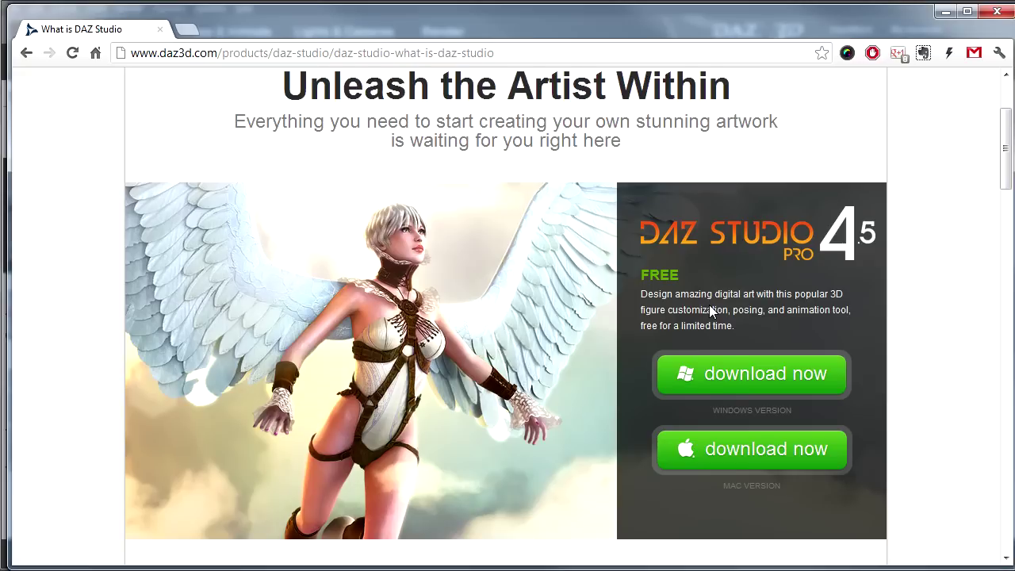
scroll(708, 305, up, 1)
scroll(708, 305, up, 1)
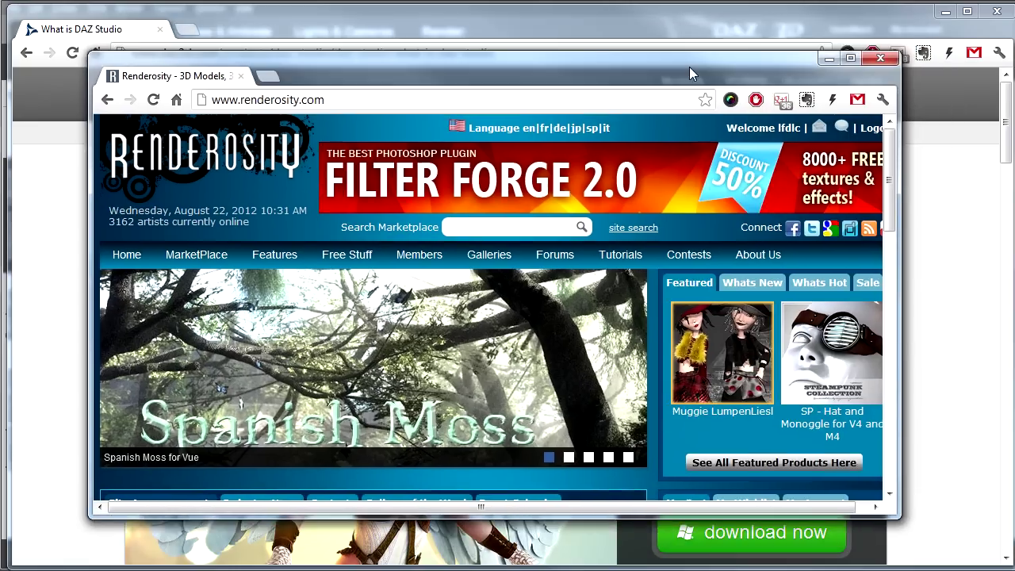
- Maximize Renderosity and browse its Free Stuff in the DAZ/Studio area
drag(689, 67, 612, 21)
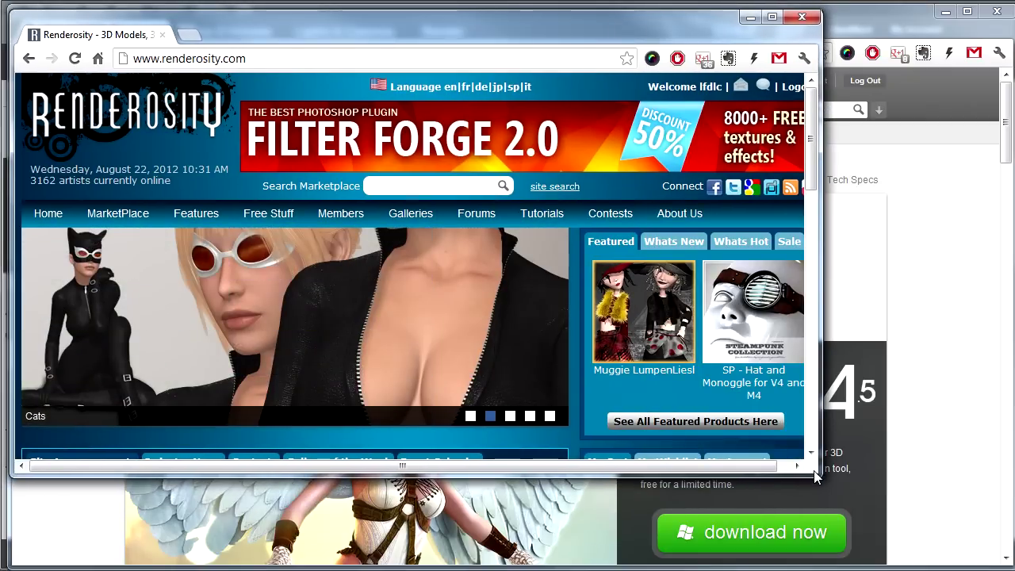
drag(818, 475, 996, 563)
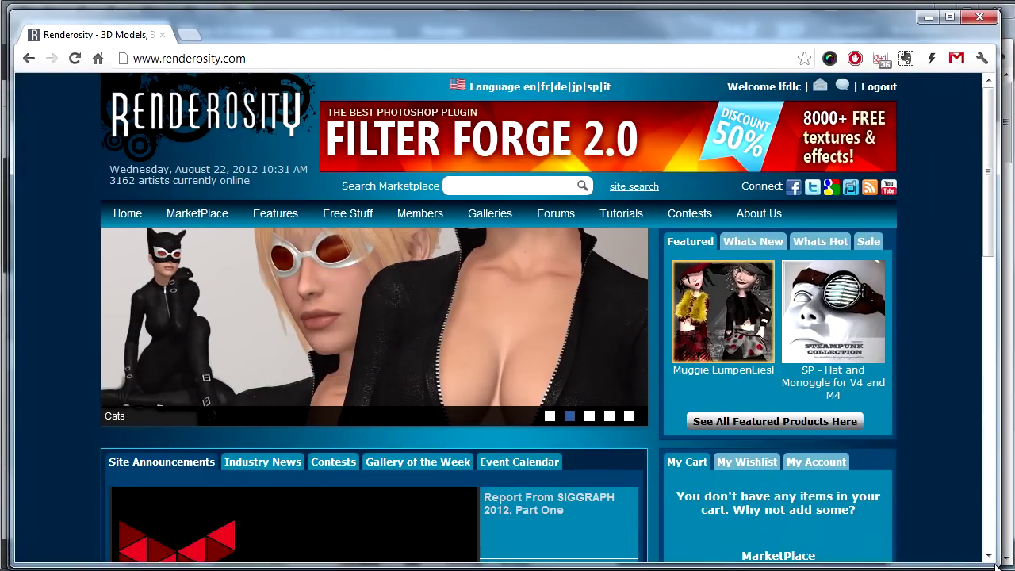
click(346, 216)
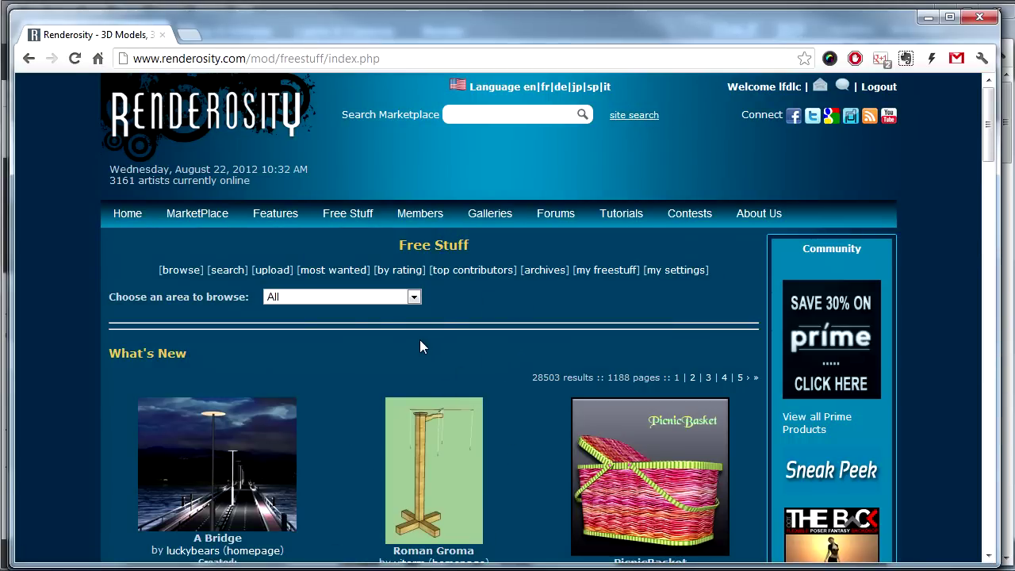
click(413, 299)
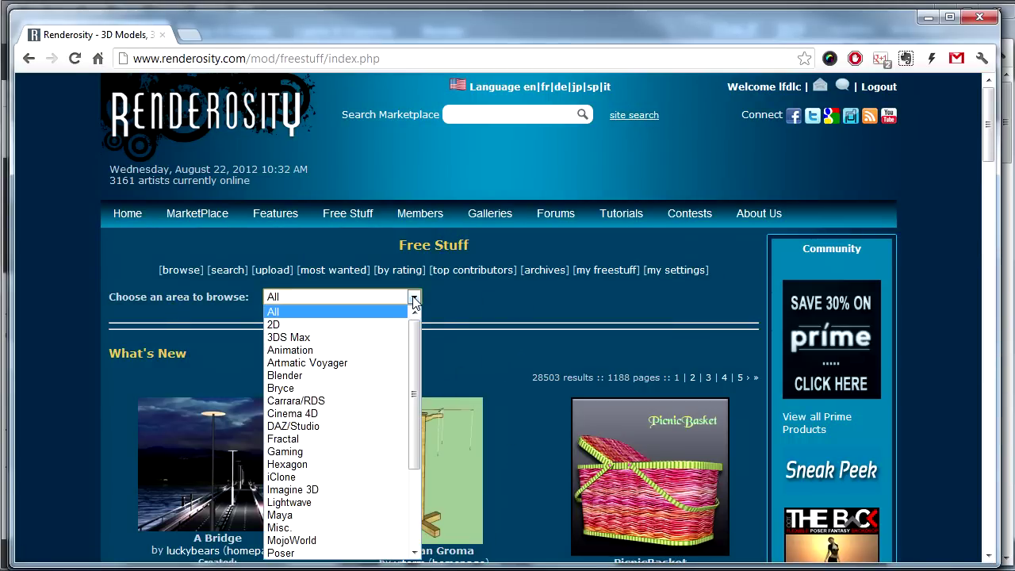
click(331, 428)
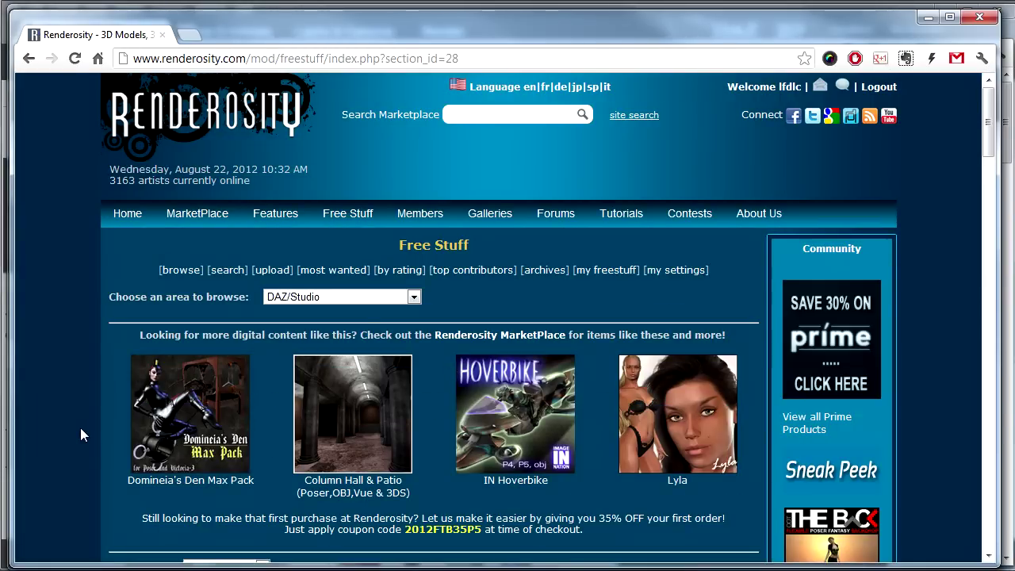
- Scroll through the free DAZ/Studio items, then switch the browsed area to Poser
scroll(78, 406, down, 3)
scroll(78, 403, down, 1)
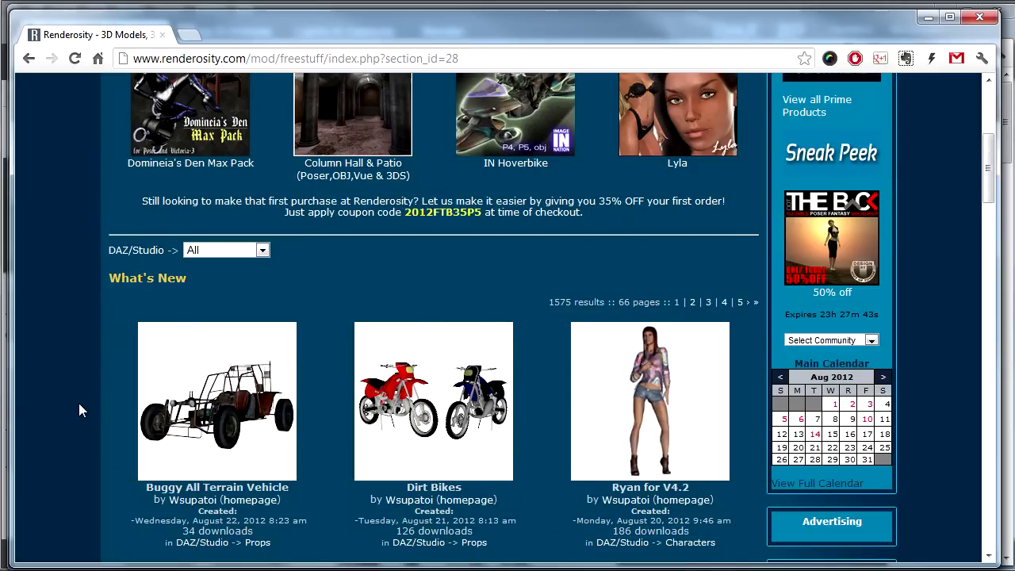
scroll(79, 403, down, 2)
scroll(79, 403, down, 1)
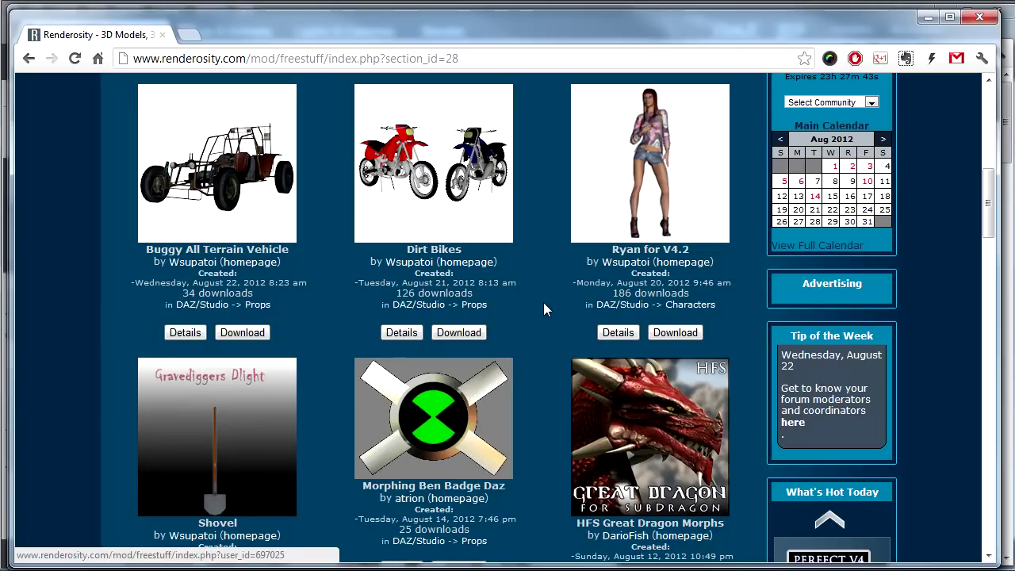
scroll(541, 347, down, 5)
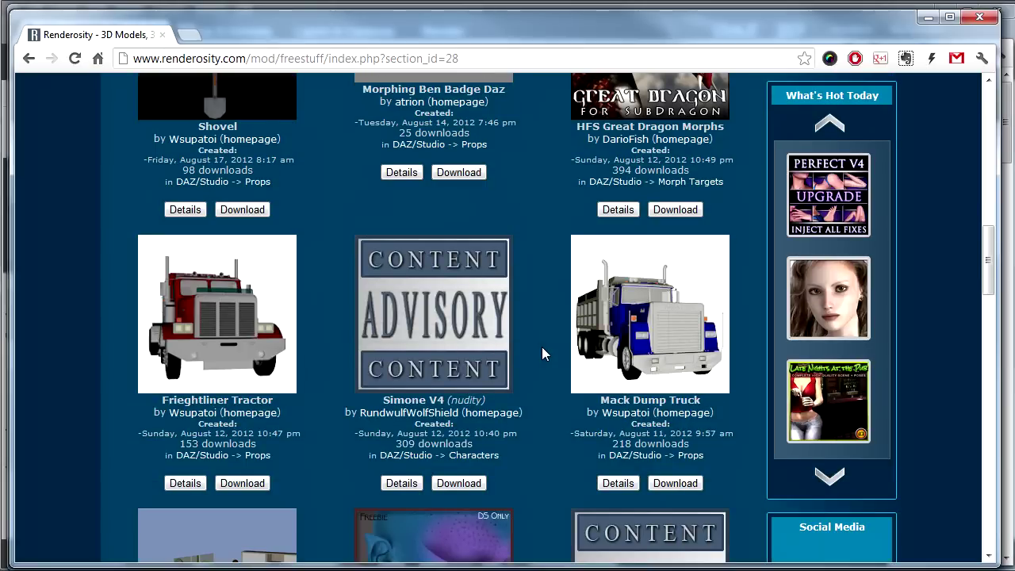
scroll(510, 387, down, 3)
scroll(510, 388, down, 3)
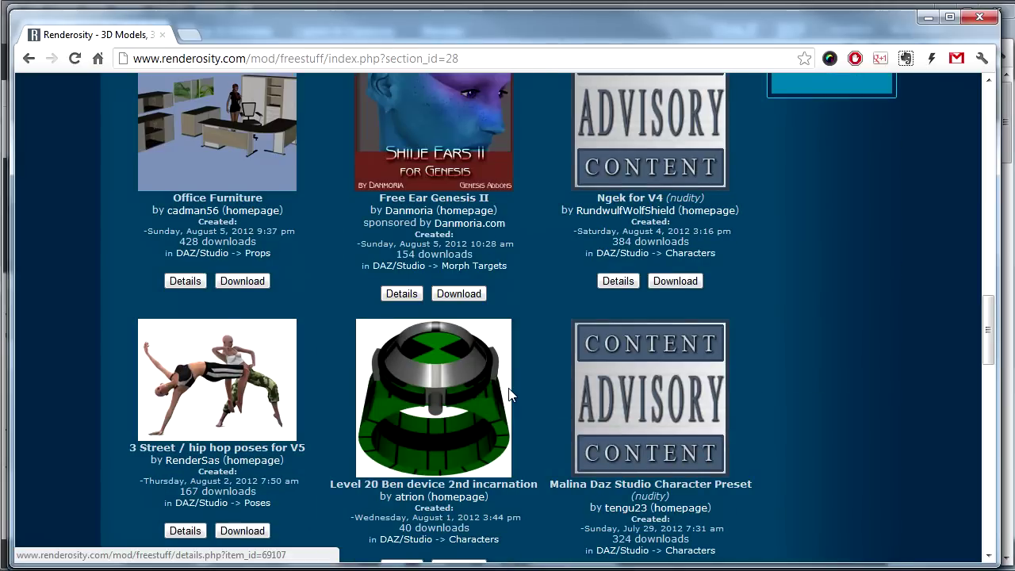
scroll(508, 388, down, 5)
scroll(508, 388, down, 1)
scroll(507, 405, down, 4)
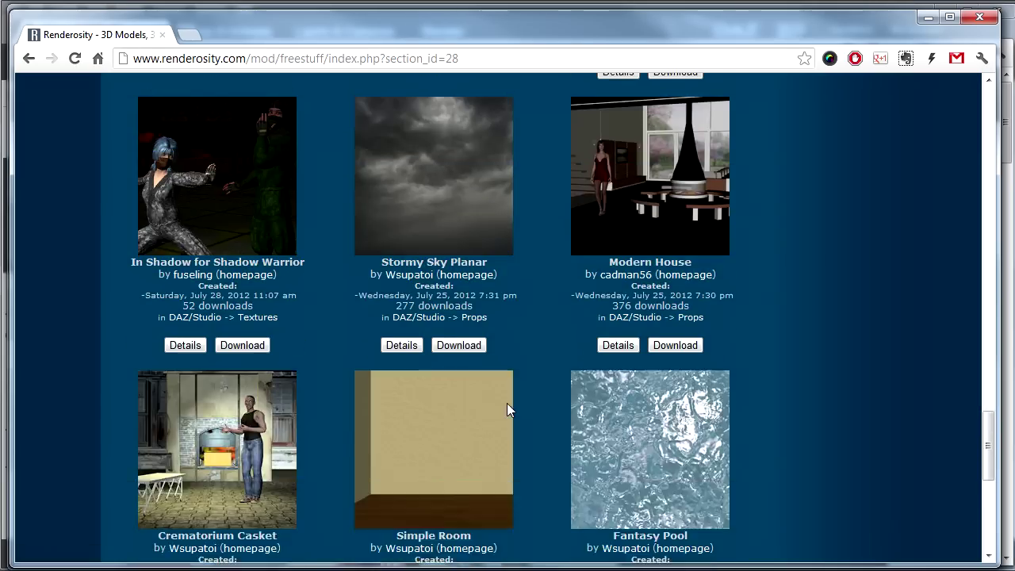
scroll(506, 409, down, 2)
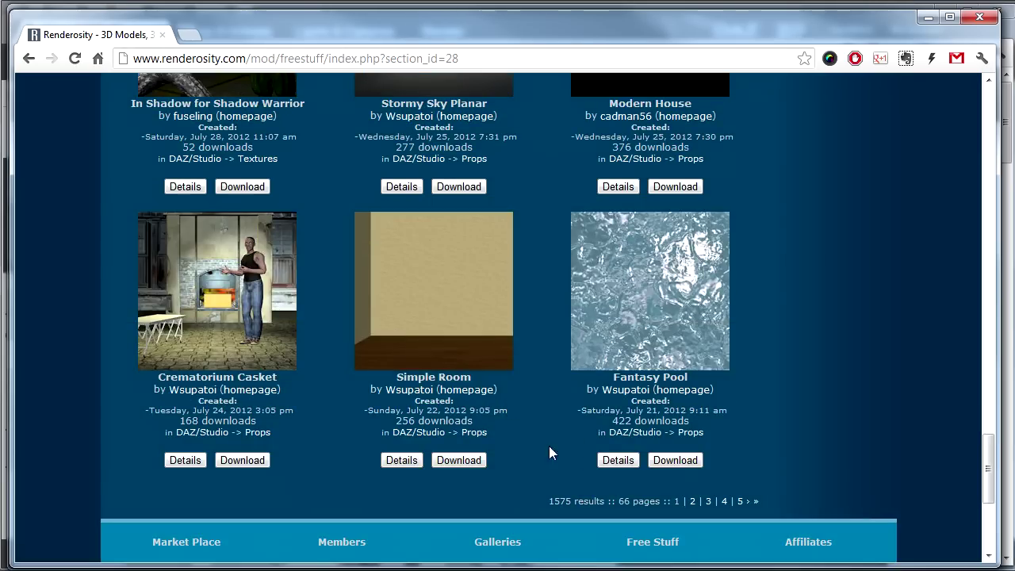
scroll(308, 224, up, 3)
scroll(312, 229, up, 6)
scroll(313, 226, up, 5)
scroll(394, 228, up, 7)
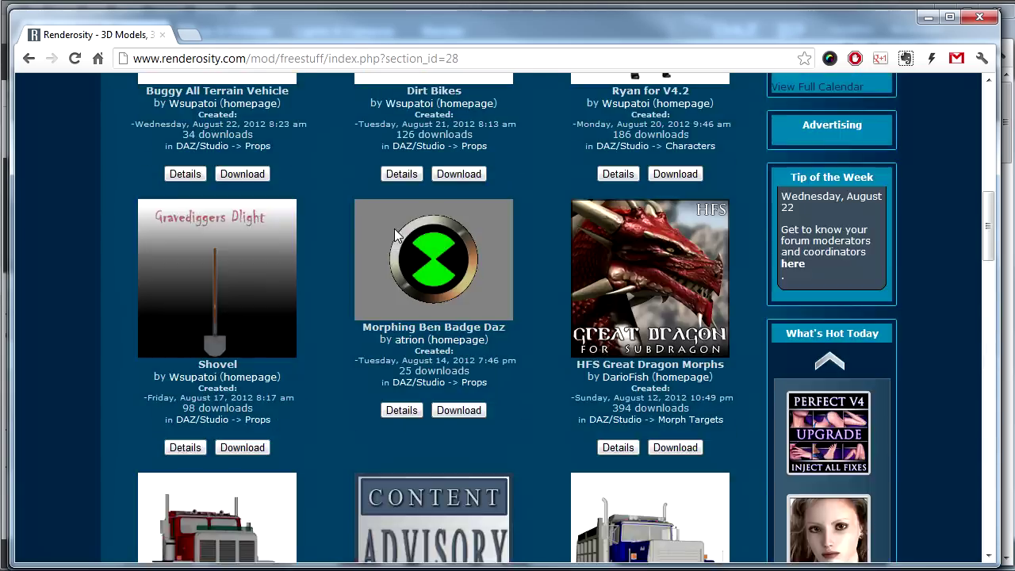
scroll(401, 225, up, 6)
scroll(408, 217, up, 5)
scroll(306, 234, down, 3)
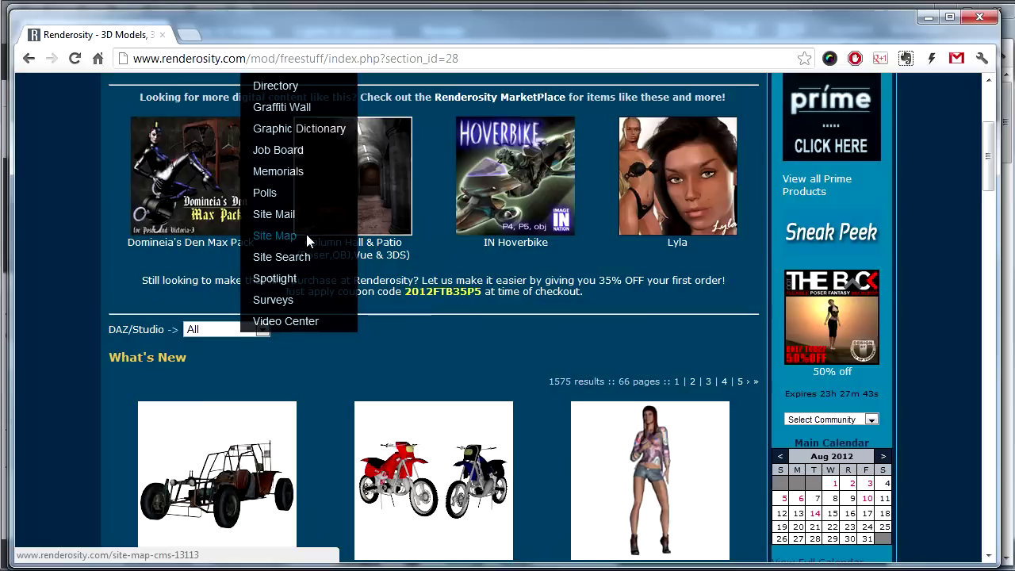
scroll(310, 238, down, 3)
scroll(323, 256, up, 2)
scroll(277, 269, up, 4)
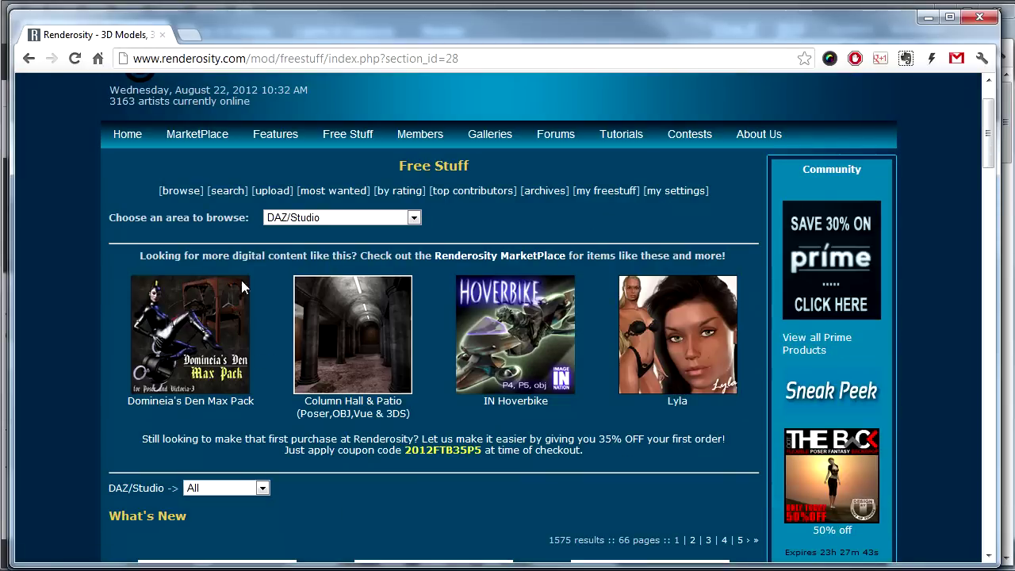
click(304, 219)
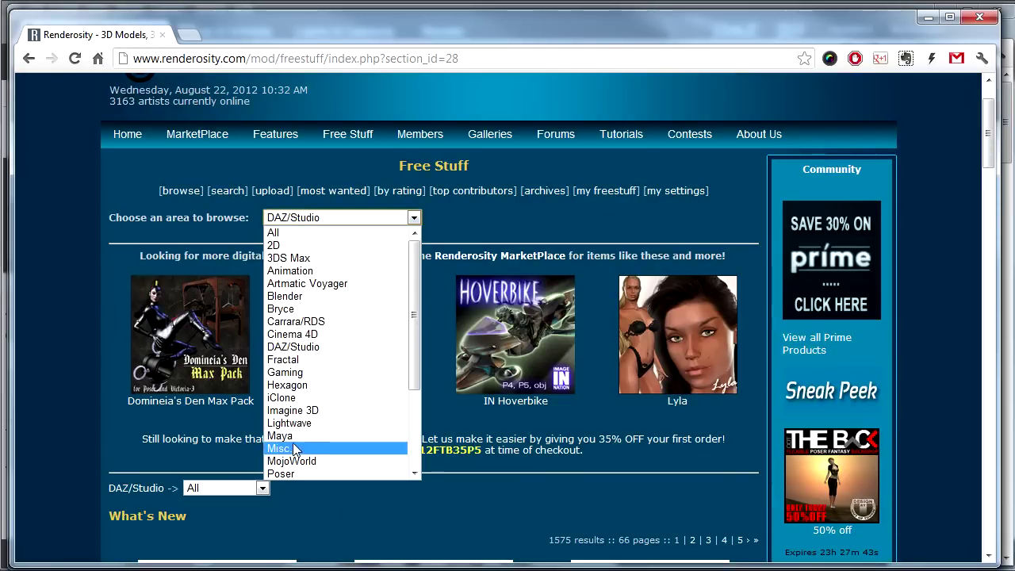
click(288, 471)
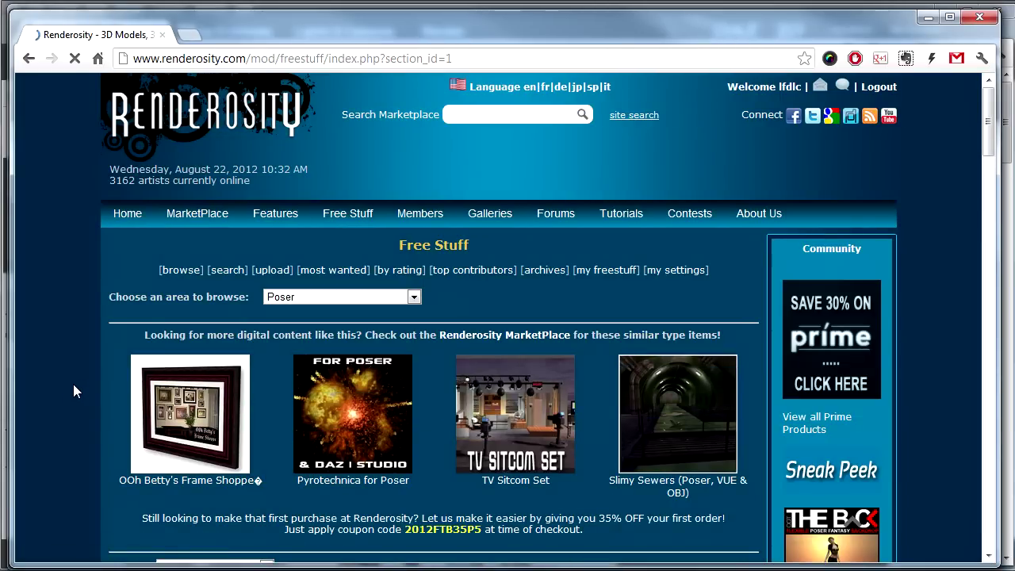
scroll(65, 387, down, 5)
scroll(66, 387, down, 5)
scroll(66, 388, down, 5)
scroll(69, 390, down, 4)
scroll(79, 392, up, 3)
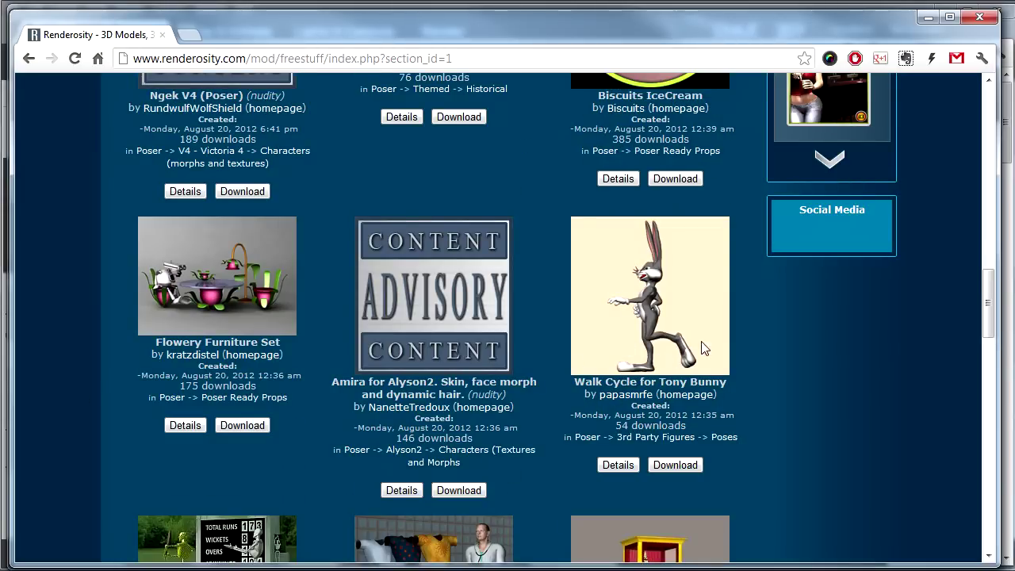
scroll(674, 313, down, 3)
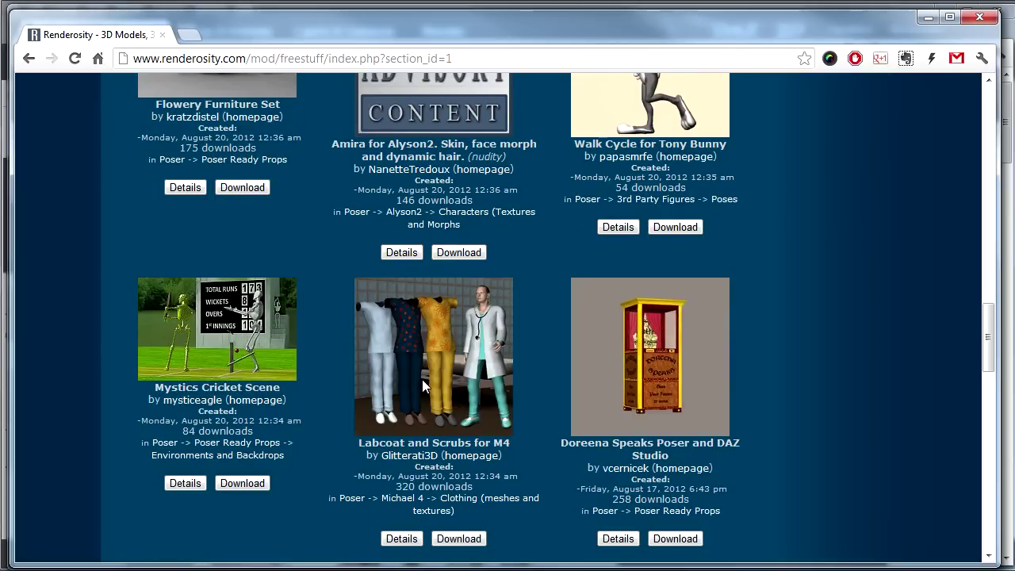
scroll(493, 424, down, 1)
scroll(519, 360, down, 2)
scroll(516, 378, down, 3)
scroll(400, 256, down, 3)
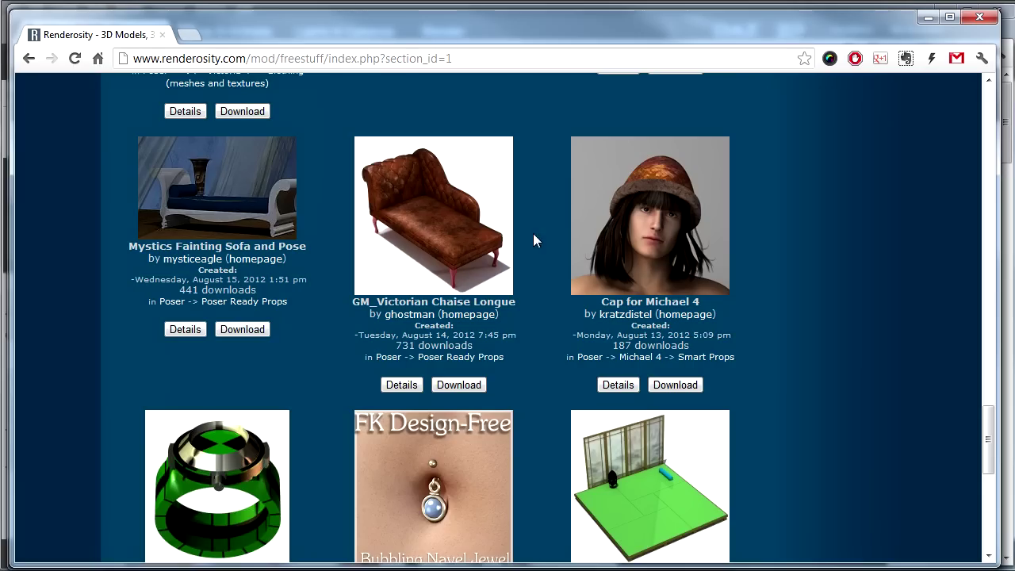
scroll(448, 309, down, 2)
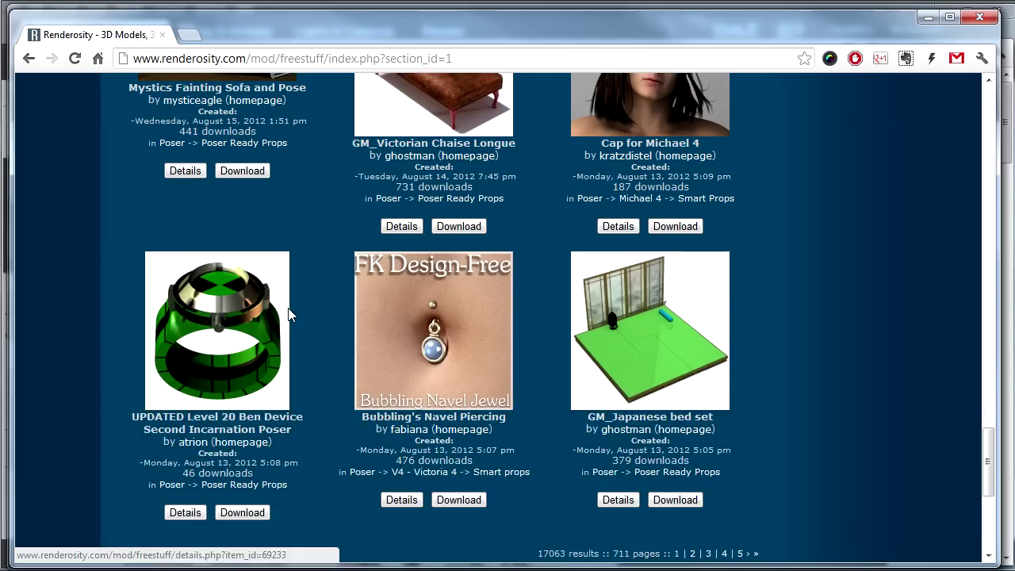
scroll(534, 349, down, 3)
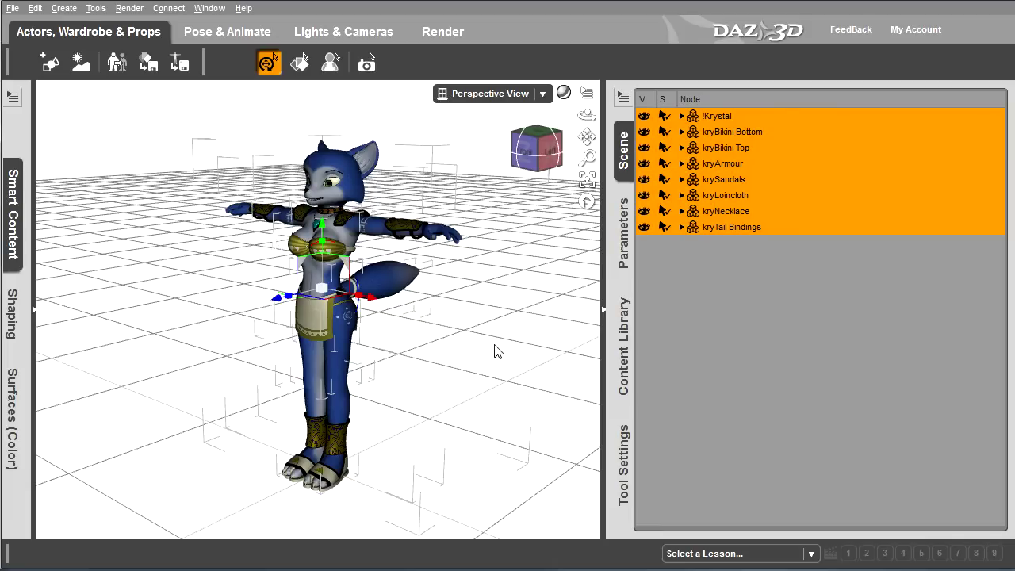
- In the Content Library, browse the MedievalTavernP4, P6 and PP folders
click(623, 347)
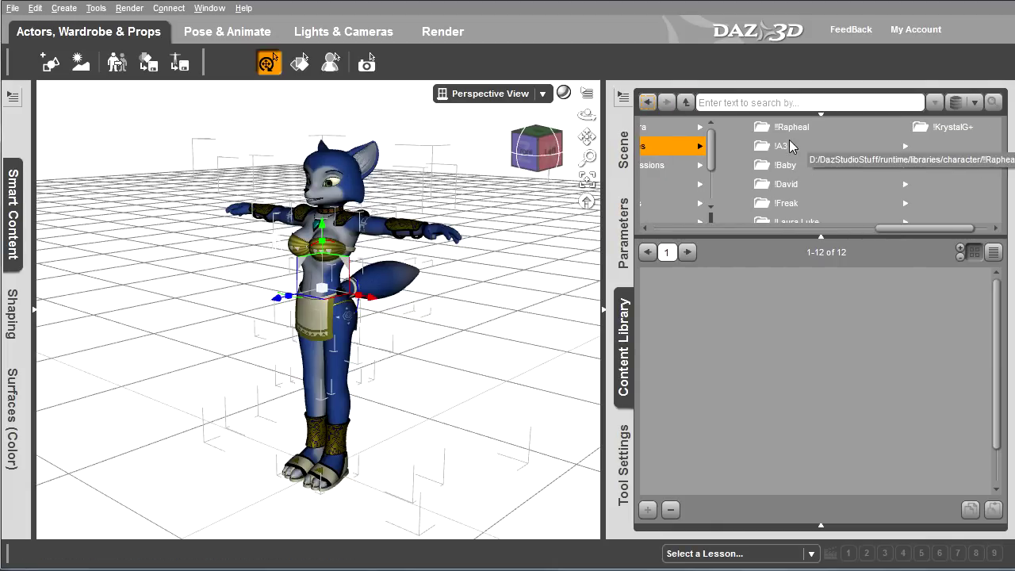
scroll(815, 176, down, 5)
scroll(816, 176, down, 5)
scroll(815, 177, down, 5)
scroll(815, 177, down, 5)
scroll(815, 177, down, 1)
scroll(831, 182, down, 3)
scroll(831, 182, down, 1)
scroll(813, 182, down, 1)
scroll(814, 182, down, 4)
scroll(813, 182, up, 8)
click(812, 165)
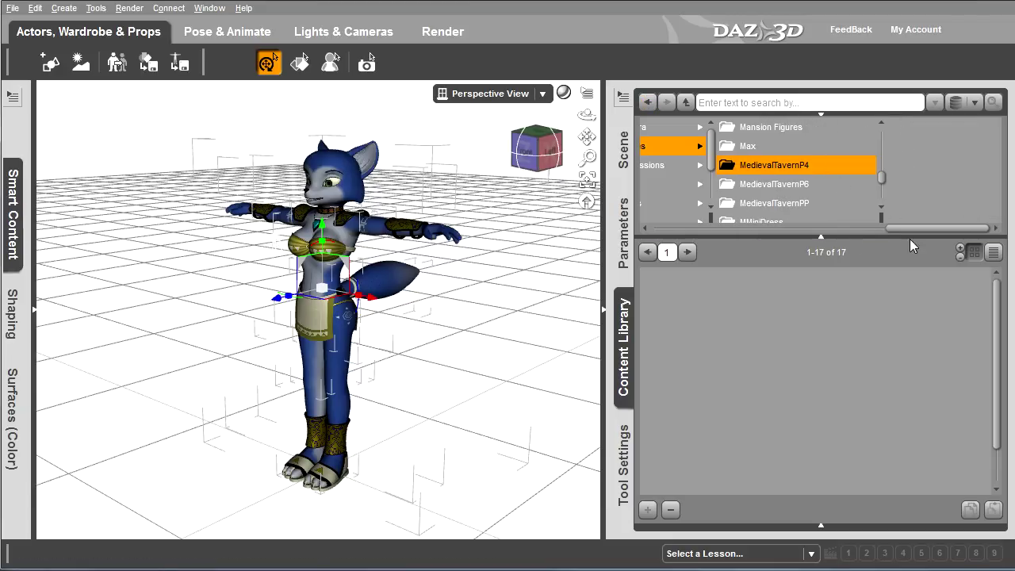
click(778, 191)
click(773, 204)
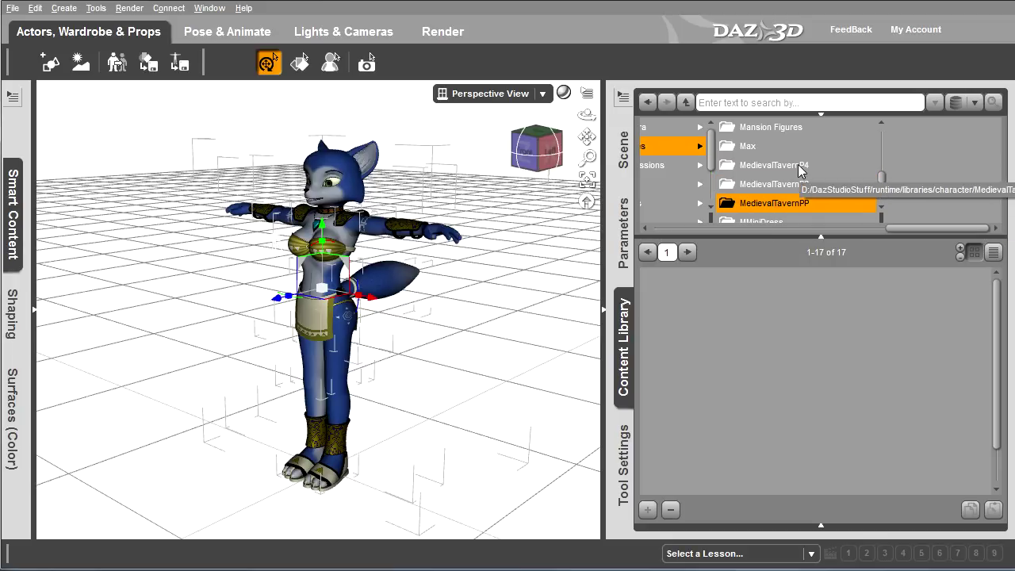
- Open the Starfox folder listing its 12 items, including !Krystal and kryArmour
scroll(790, 188, down, 1)
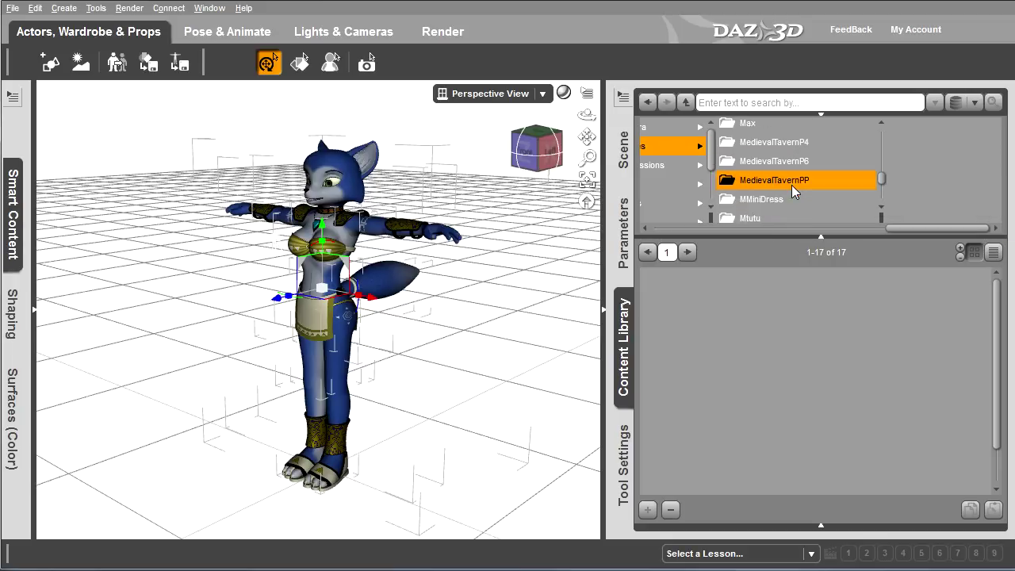
scroll(799, 165, down, 1)
scroll(799, 167, down, 1)
scroll(803, 163, down, 1)
scroll(803, 169, down, 1)
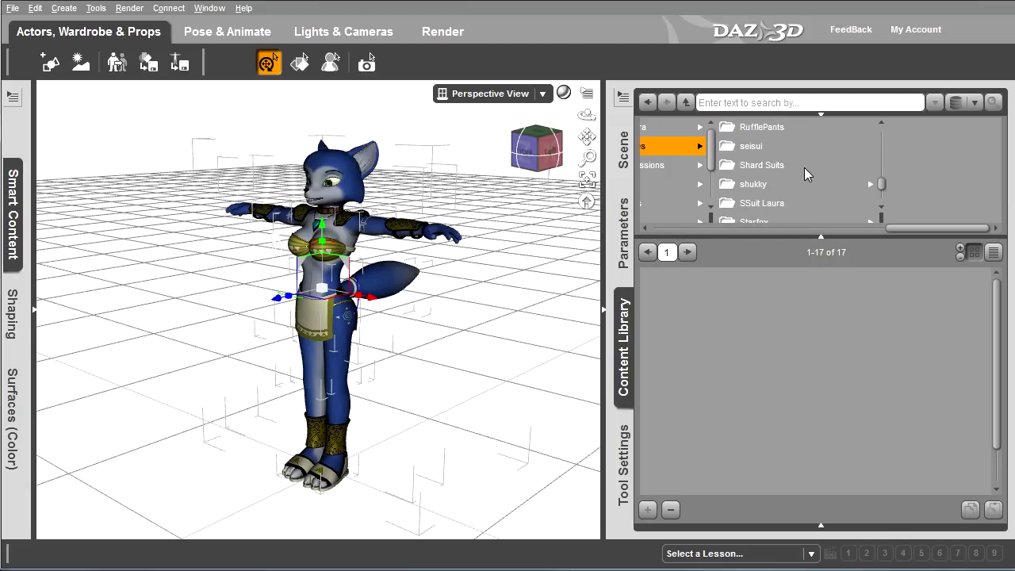
scroll(772, 201, down, 1)
scroll(772, 203, down, 1)
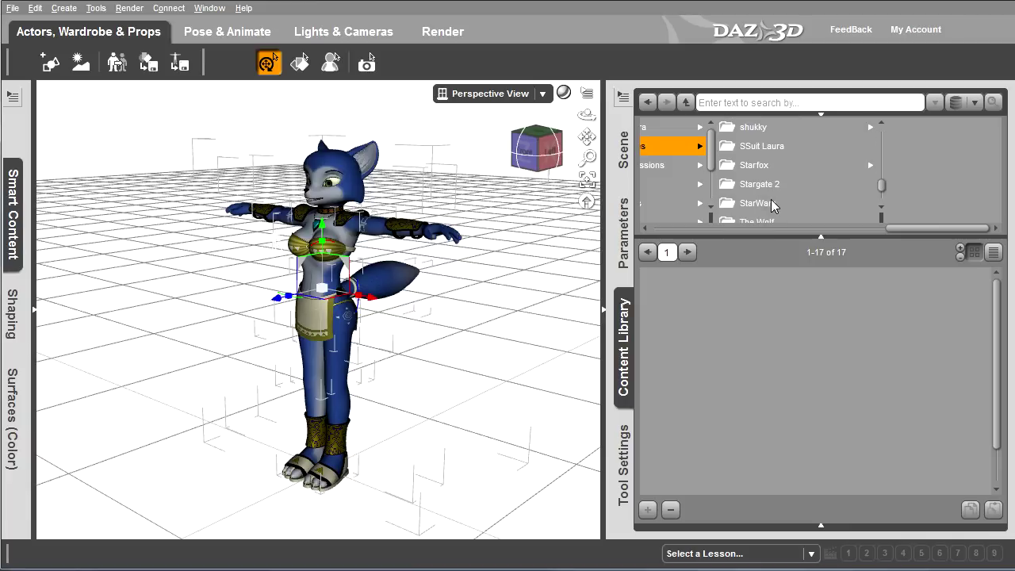
click(764, 167)
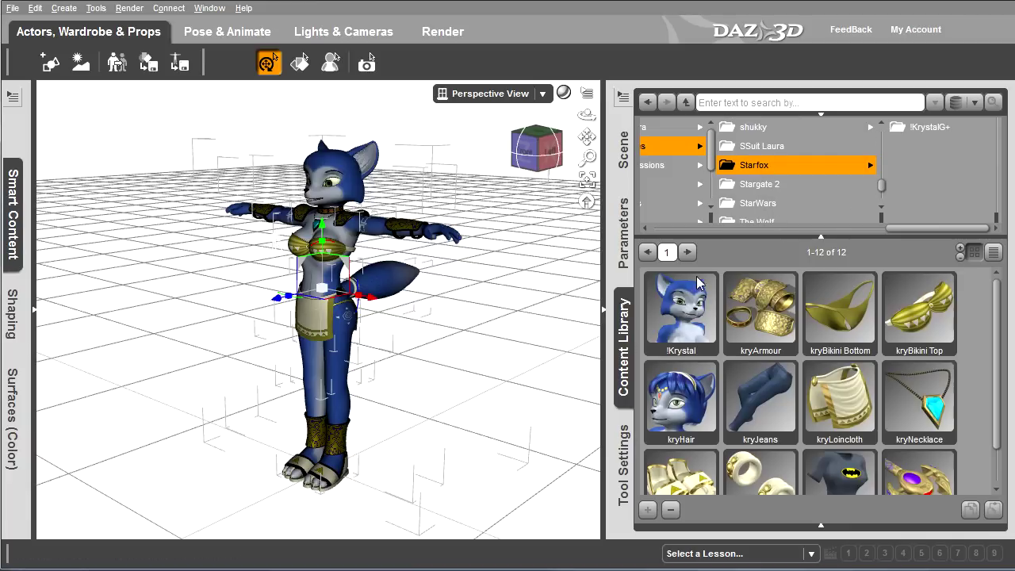